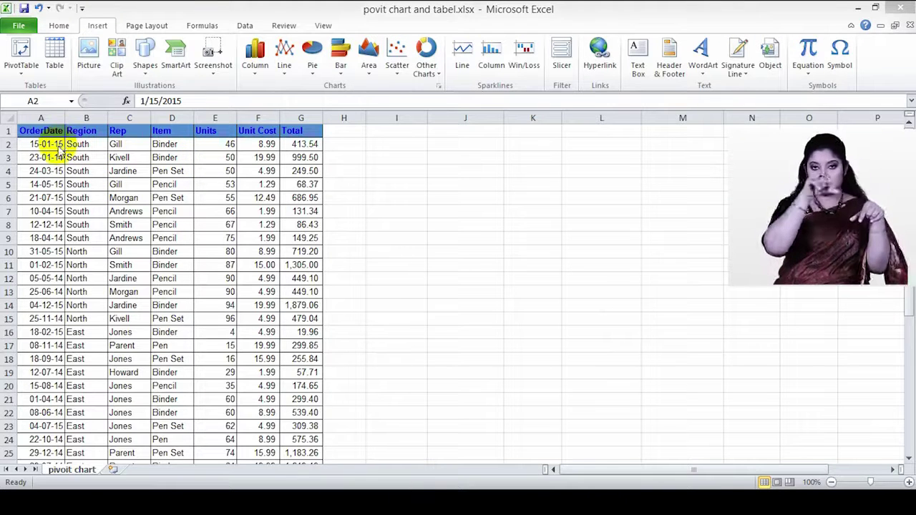
Create a PivotTable with a PivotChart from the order data range $A$1:$G$34 on a new worksheet.
left_click(117, 184)
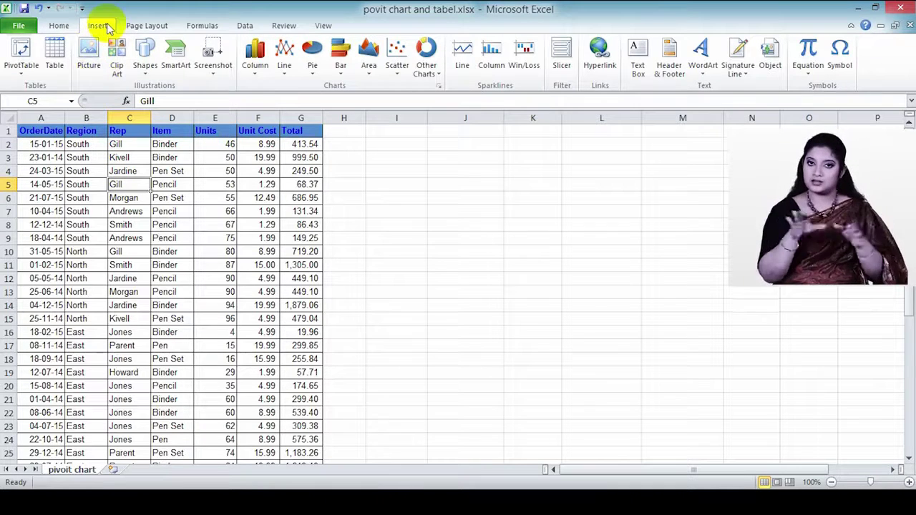
left_click(26, 80)
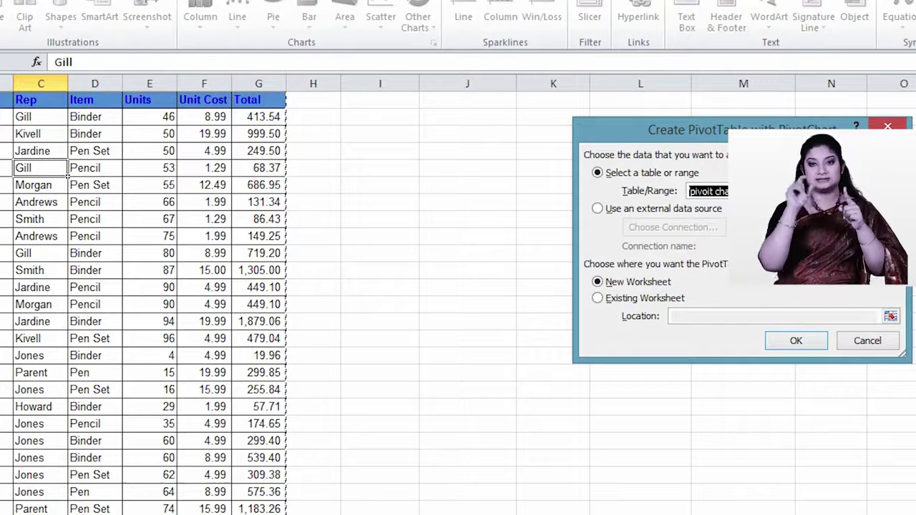
left_click_drag(737, 129, 458, 120)
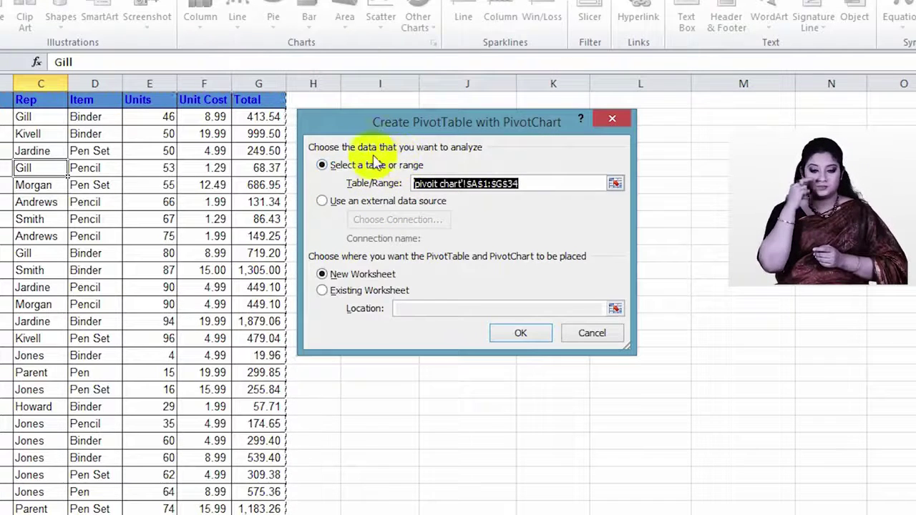
left_click_drag(370, 128, 432, 125)
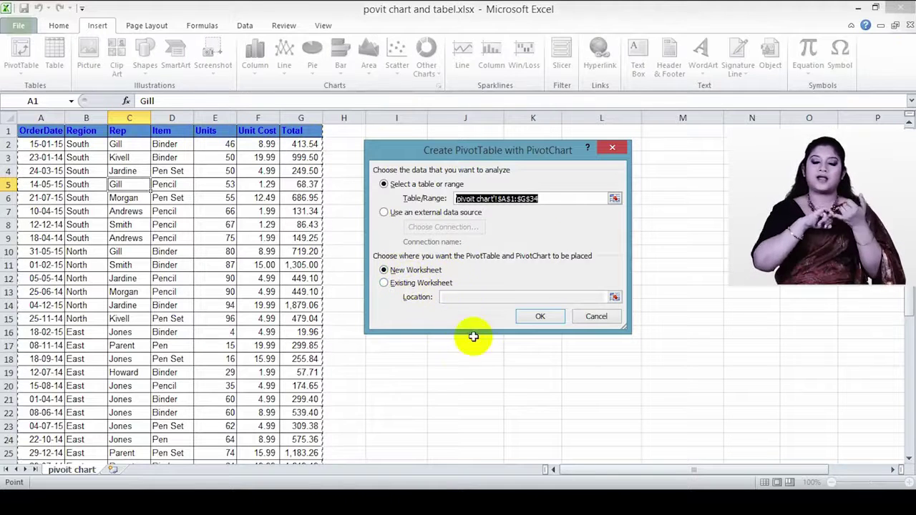
left_click(552, 323)
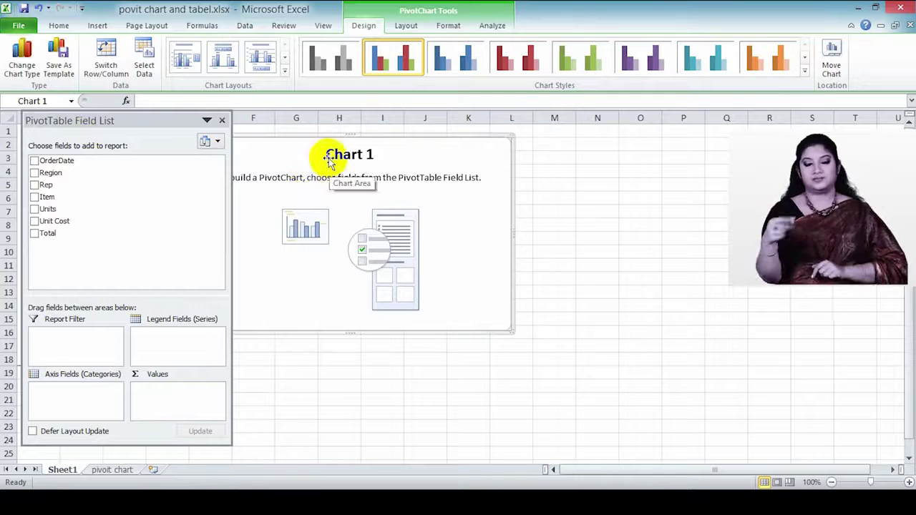
Reposition the empty chart and the PivotTable Field List so they sit side by side without overlapping.
left_click_drag(310, 150, 495, 168)
left_click_drag(115, 131, 268, 123)
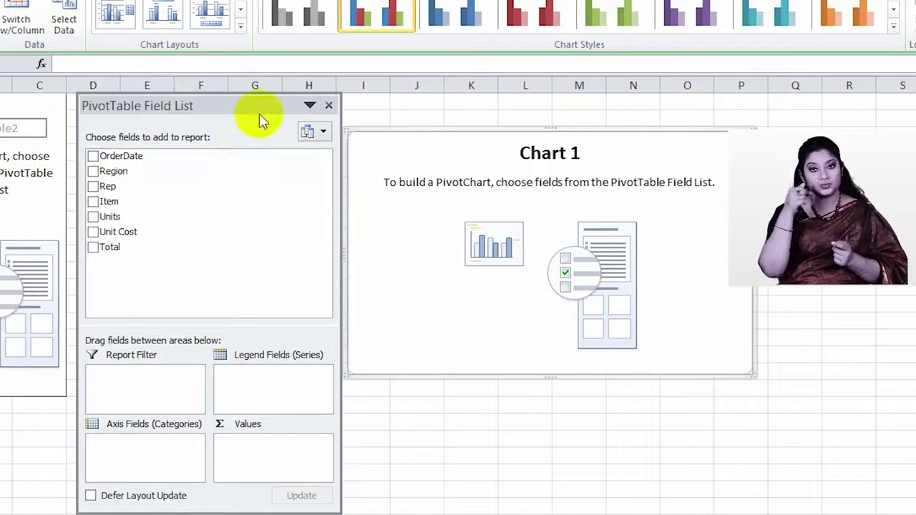
left_click_drag(262, 108, 205, 103)
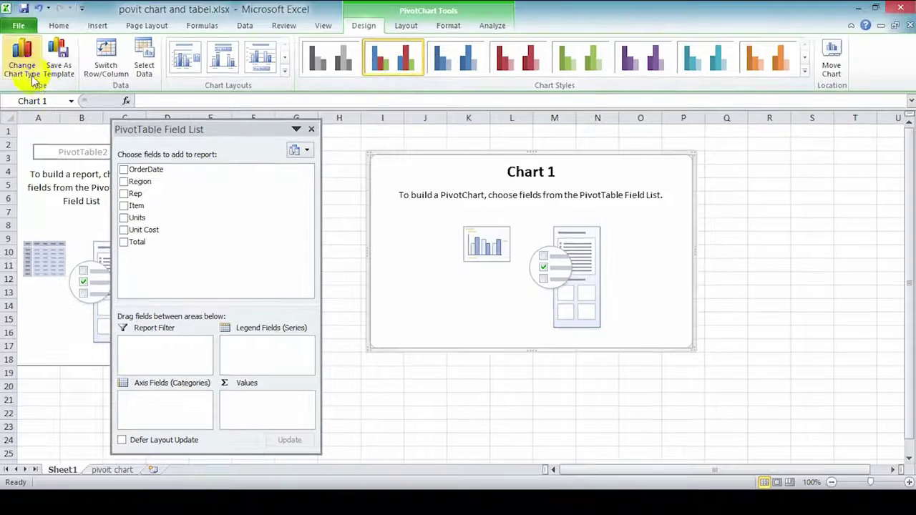
Look through the chart types available for the pivot chart, from Line and Pie through to Radar.
left_click(3, 65)
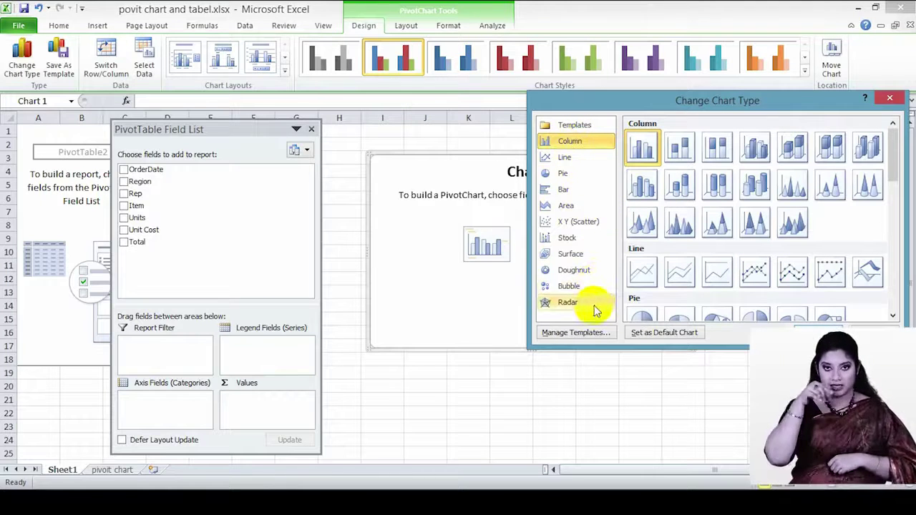
left_click(565, 160)
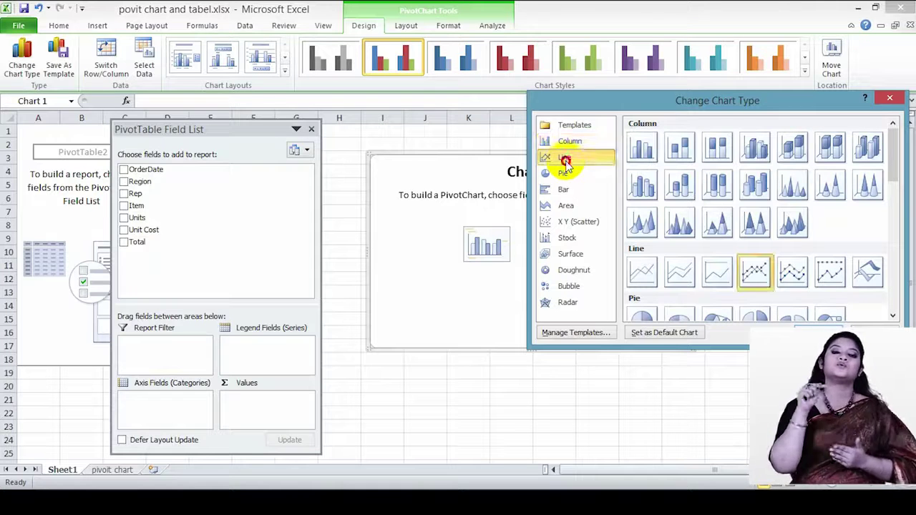
left_click(577, 178)
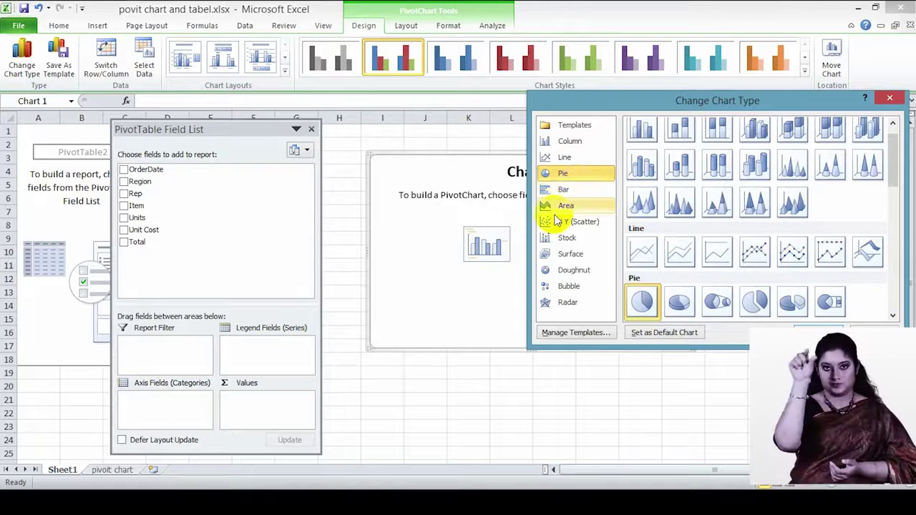
left_click(565, 191)
left_click(572, 207)
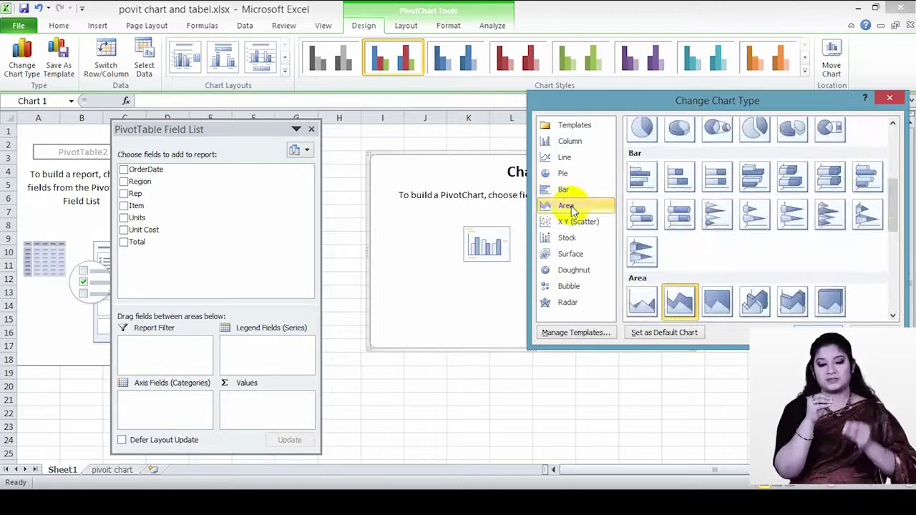
left_click(586, 224)
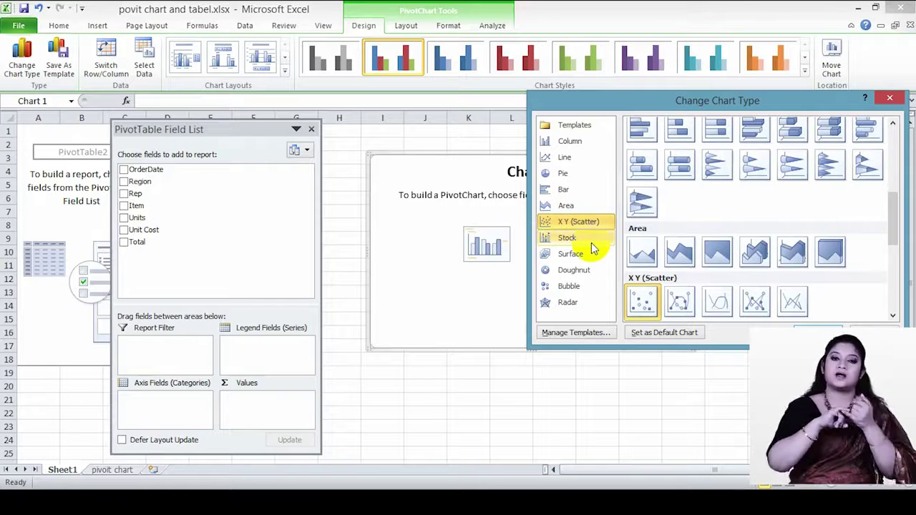
left_click(583, 241)
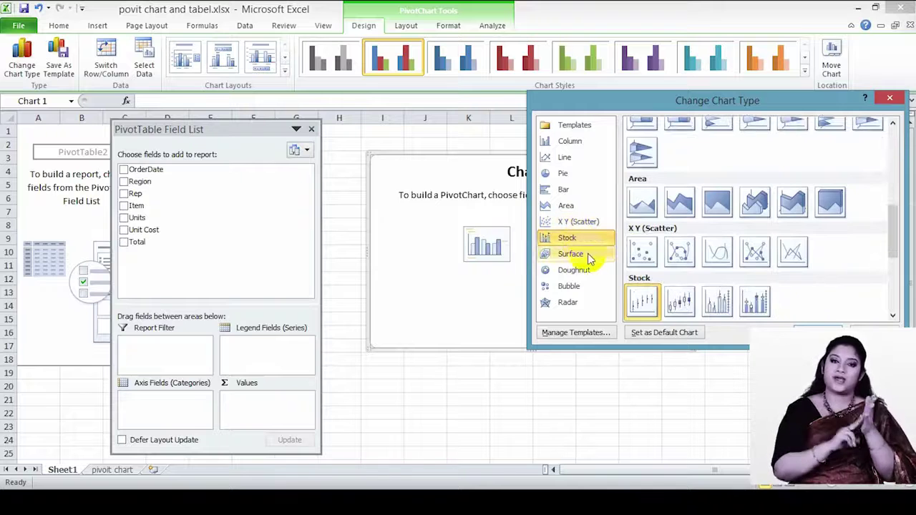
left_click(585, 256)
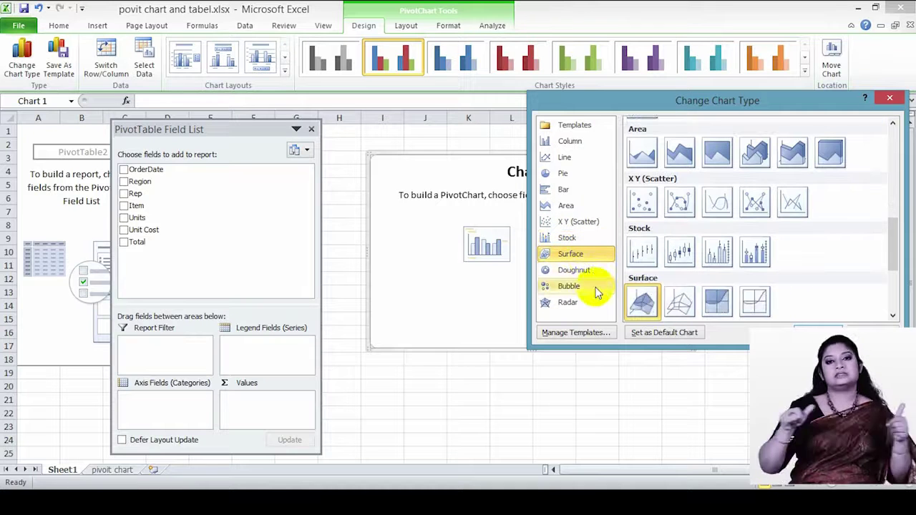
left_click(592, 273)
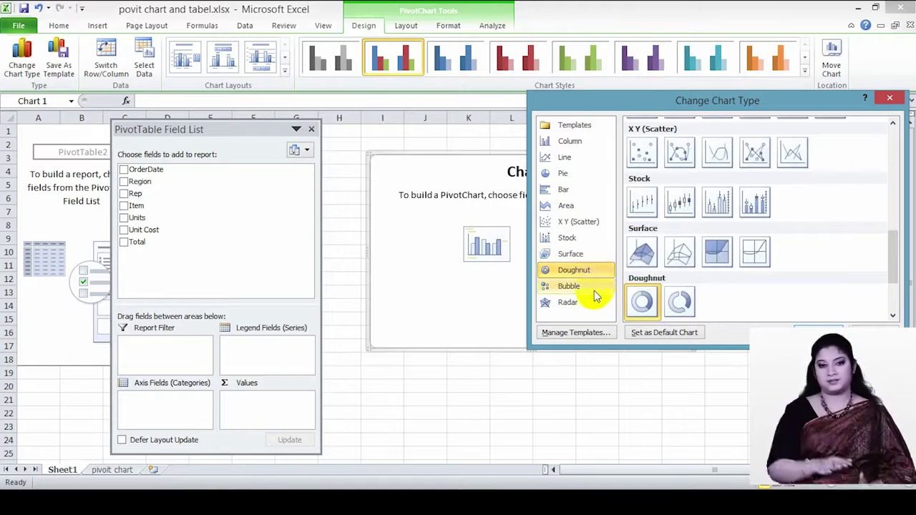
left_click(591, 288)
left_click(597, 304)
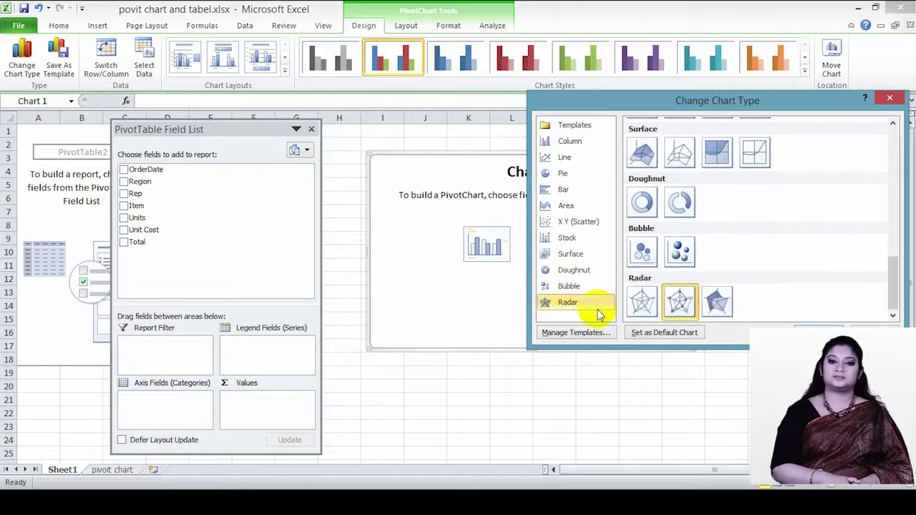
left_click(680, 300)
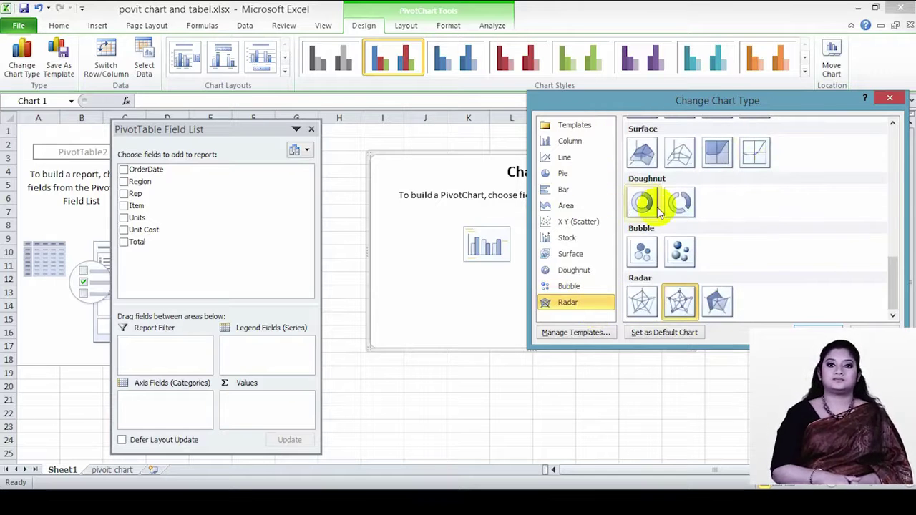
Set the pivot chart's type to the first Column subtype, clustered column.
scroll(680, 245, "up", 5)
scroll(676, 243, "up", 4)
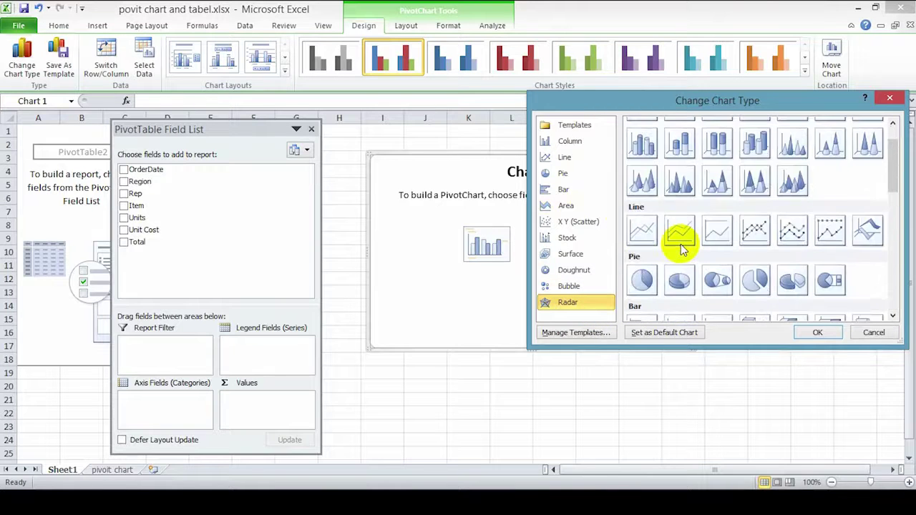
left_click(550, 142)
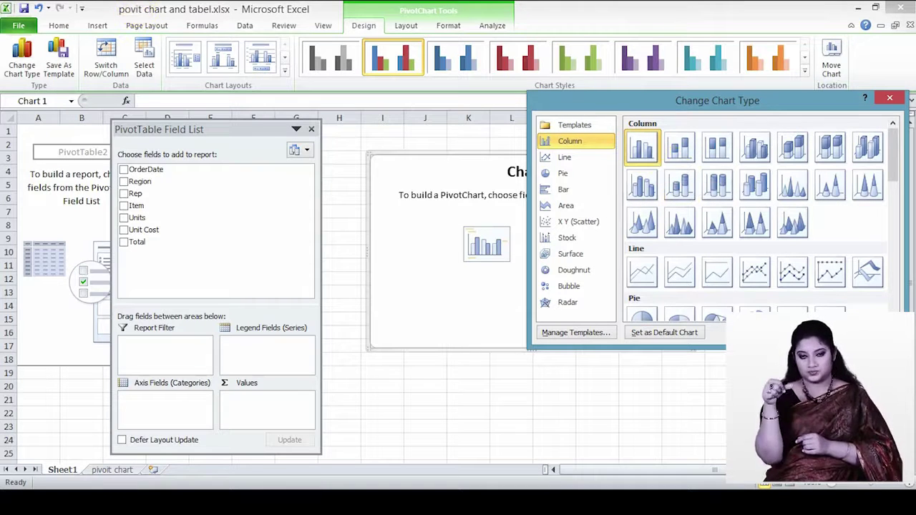
left_click(819, 332)
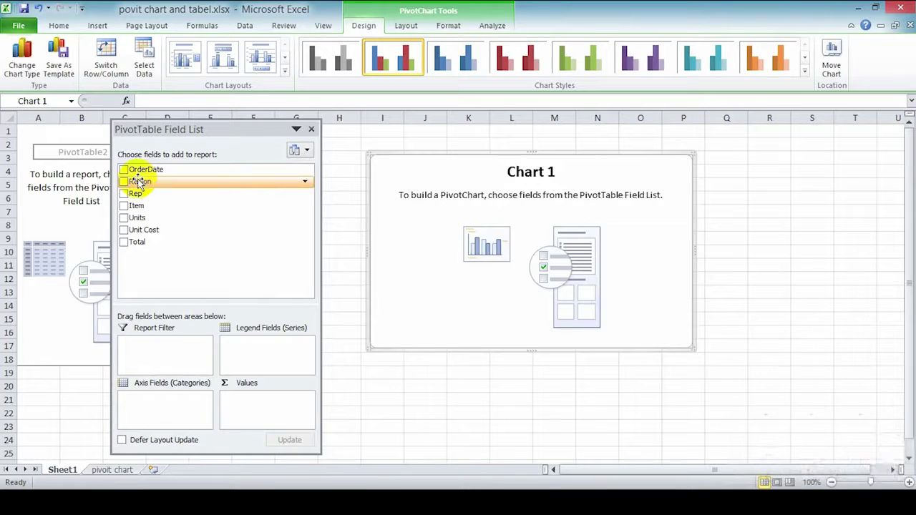
Assign Region to the legend fields and Rep to the axis fields, keeping the field list clear of the chart.
left_click_drag(138, 182, 265, 358)
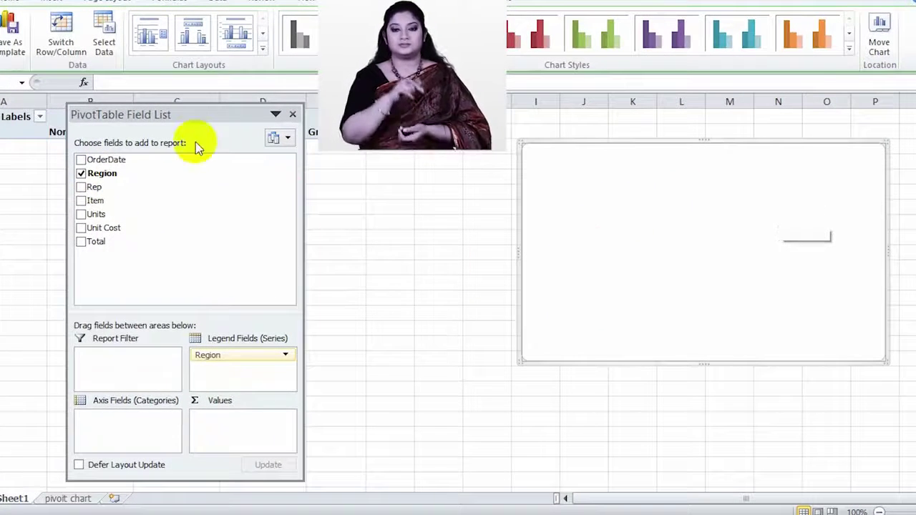
mouse_move(204, 113)
left_mouse_down()
mouse_move(225, 225)
mouse_move(196, 131)
mouse_move(183, 137)
mouse_move(184, 161)
mouse_move(226, 150)
mouse_move(216, 107)
left_mouse_up()
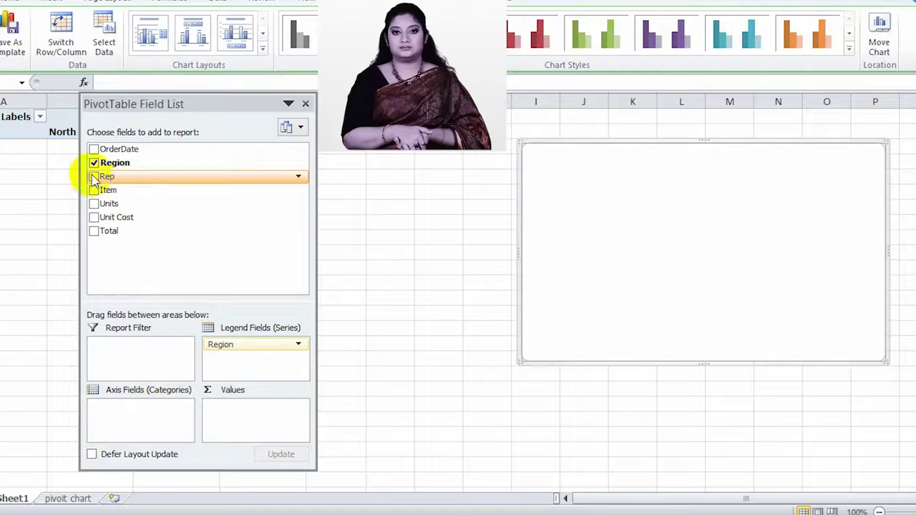
left_click_drag(104, 177, 149, 415)
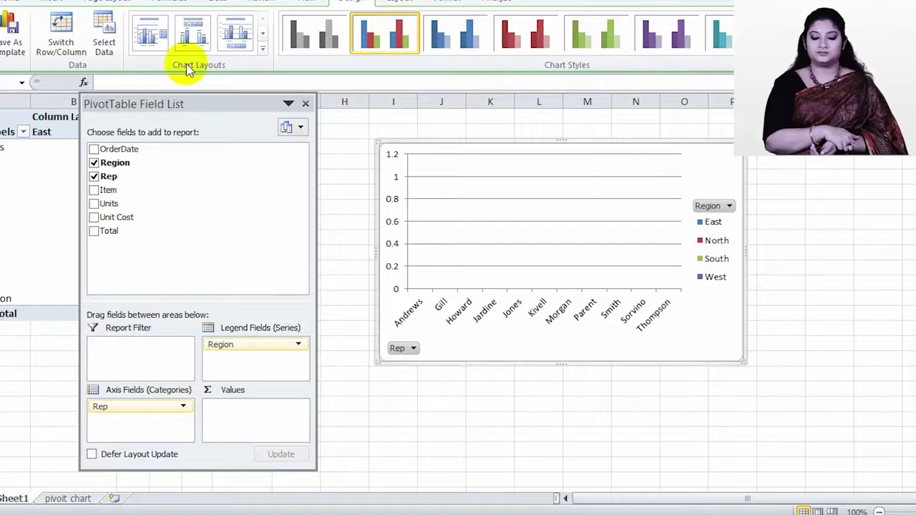
left_click_drag(211, 103, 414, 133)
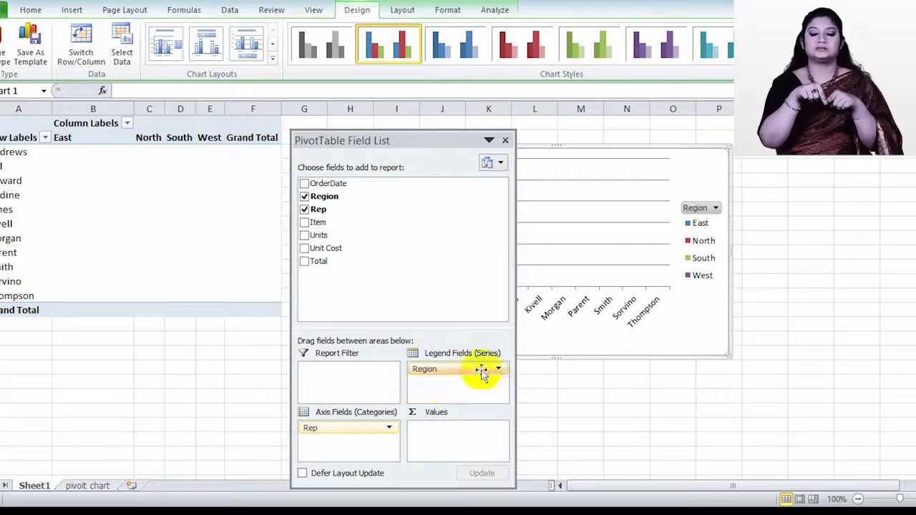
left_click_drag(419, 135, 219, 120)
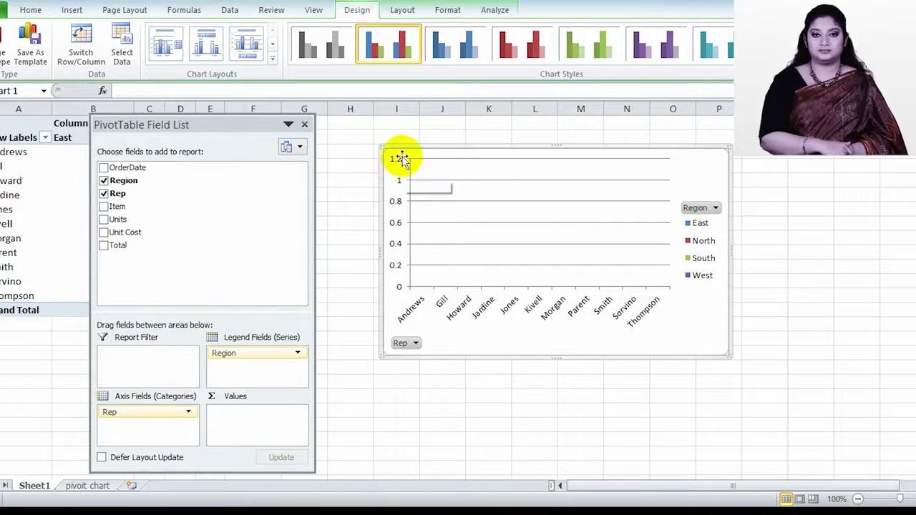
Try Unit Cost as the charted value, and replace it with the Total field.
left_click(266, 423)
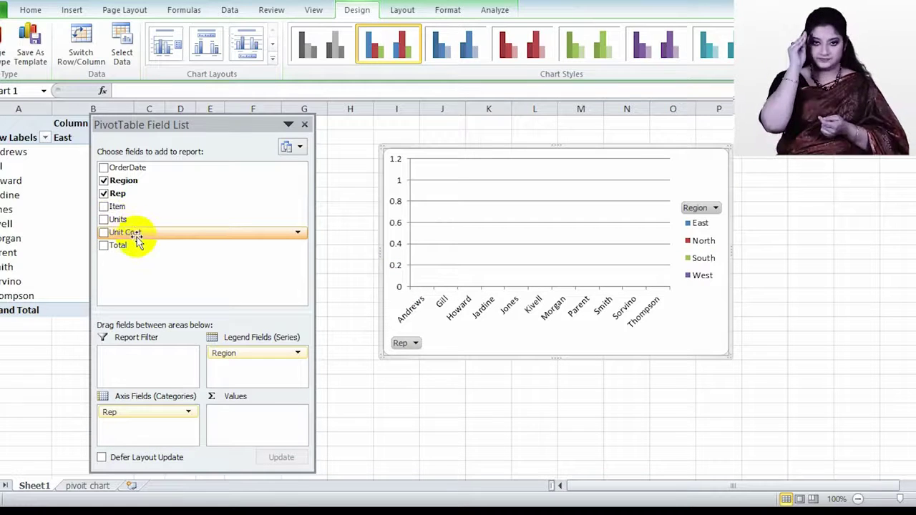
left_click_drag(134, 239, 270, 429)
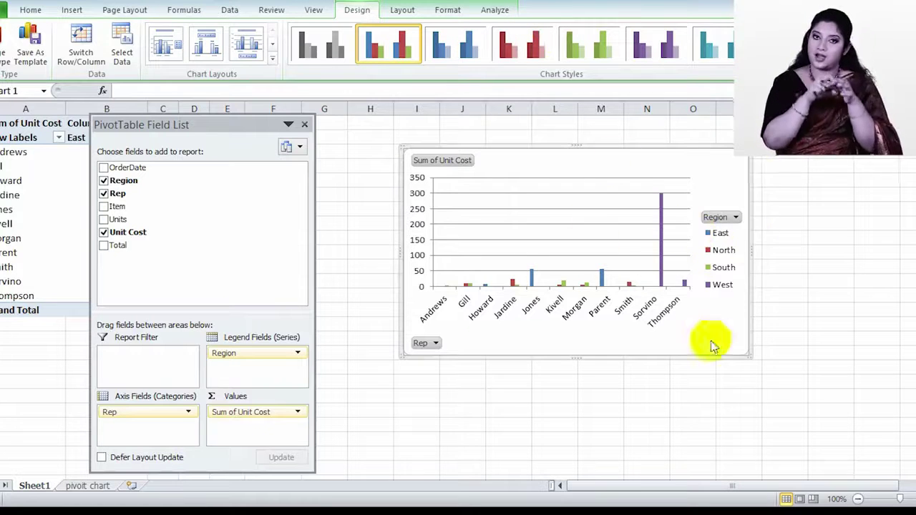
left_click(103, 233)
left_click_drag(111, 245, 232, 412)
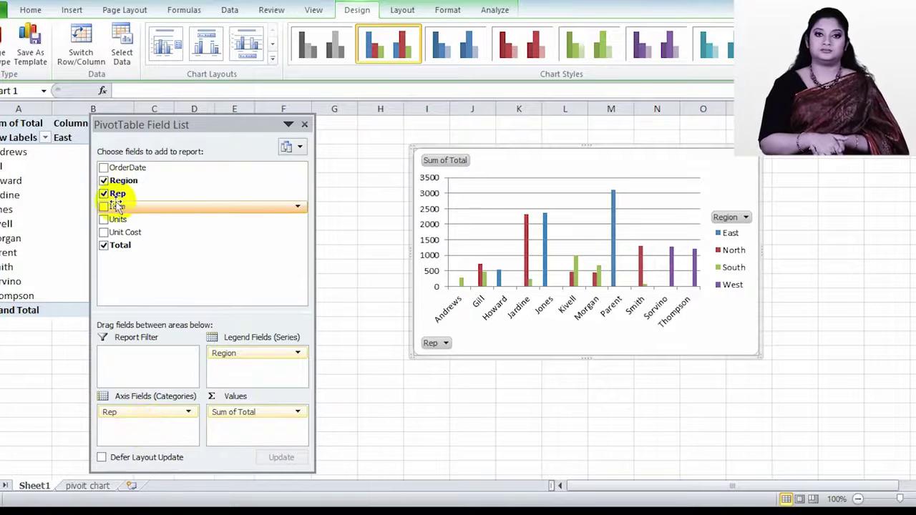
Add Item below Rep in the axis fields and enlarge the chart so its category labels fit better.
left_click_drag(118, 208, 149, 432)
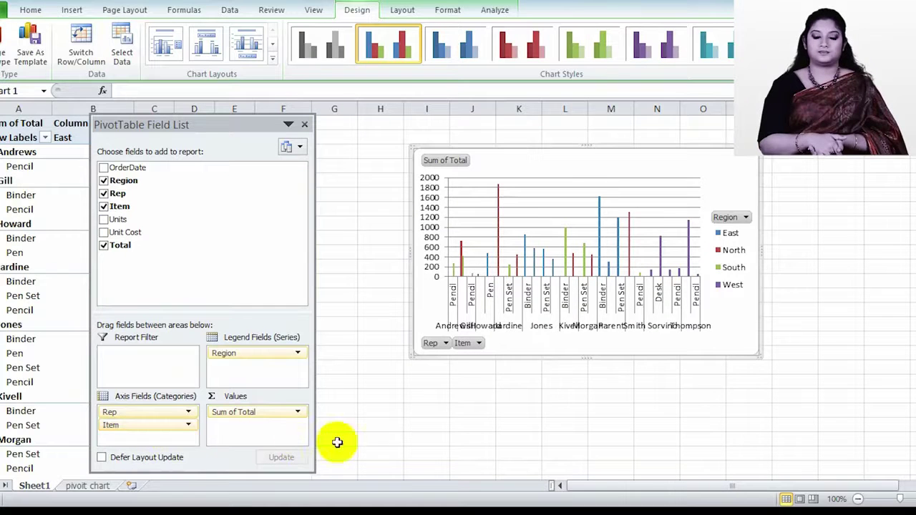
left_click_drag(664, 159, 591, 143)
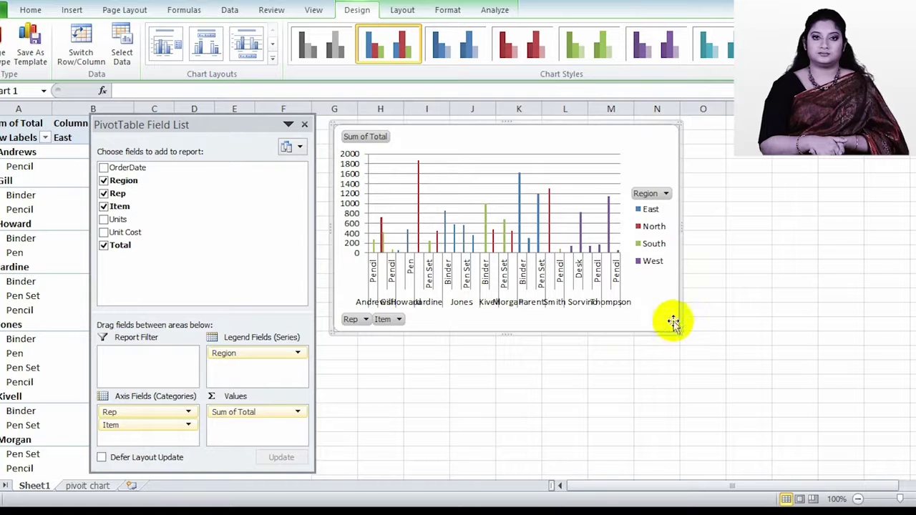
left_click_drag(676, 333, 802, 435)
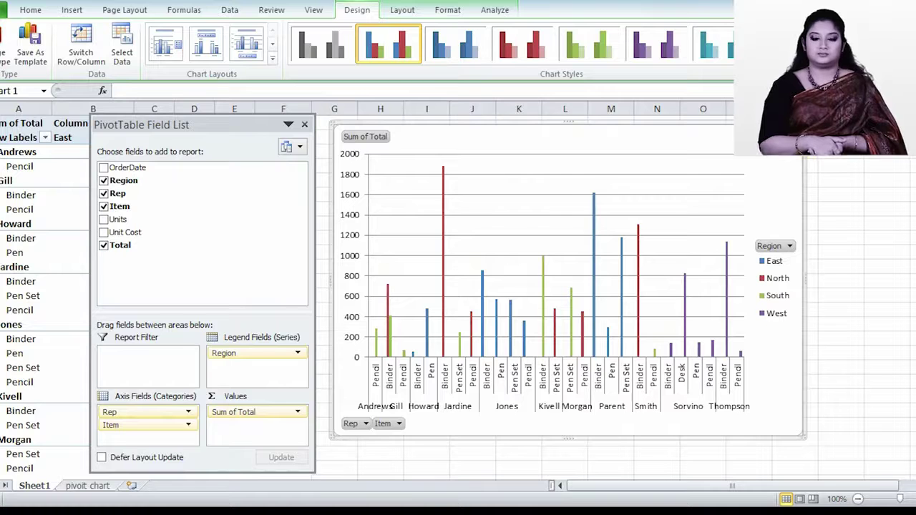
left_click_drag(803, 124, 908, 129)
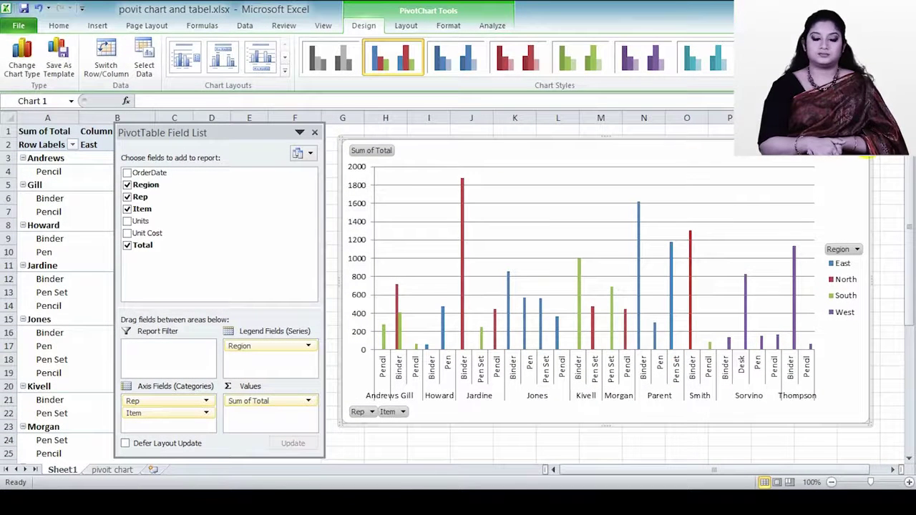
Move the field list and chart toward the sheet's left edge and widen the chart further.
left_click_drag(251, 133, 145, 128)
left_click_drag(467, 151, 350, 125)
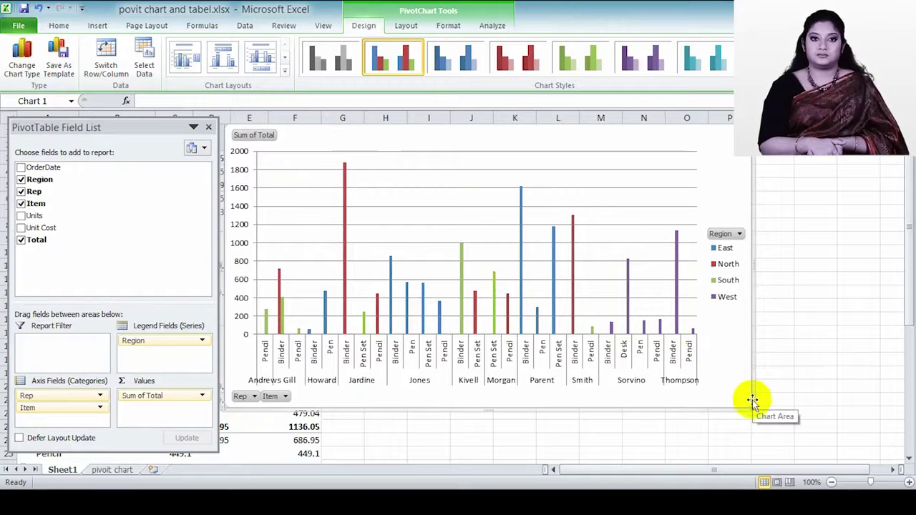
left_click_drag(751, 407, 864, 427)
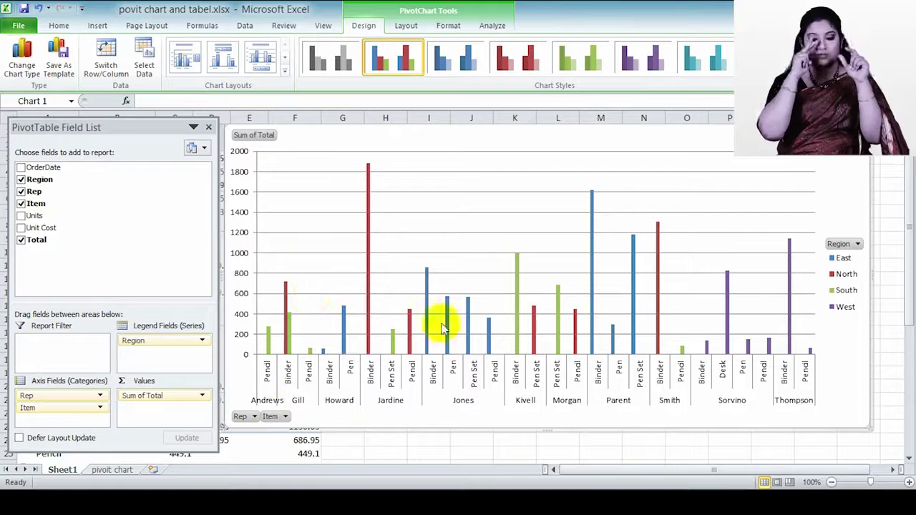
left_click(254, 416)
left_click(258, 412)
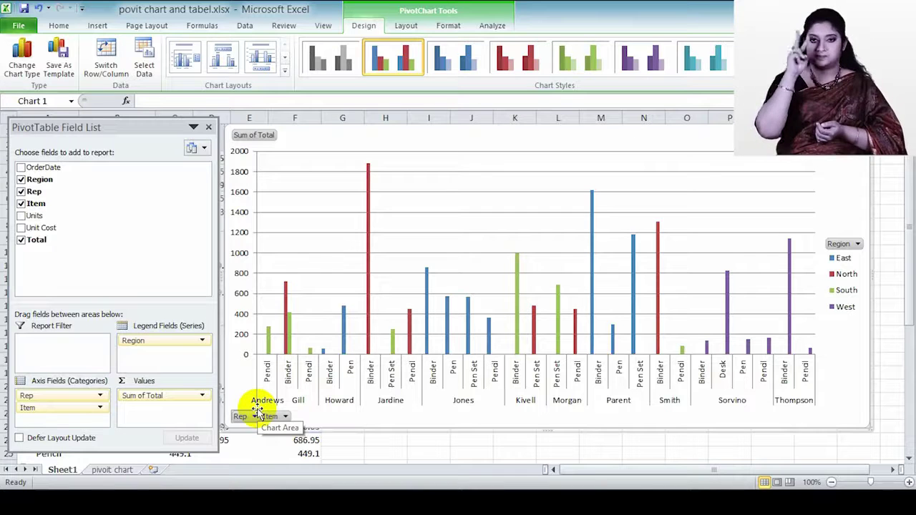
Filter the chart's Rep field to exclude the first, second, sixth and seventh reps in the list.
left_click(256, 416)
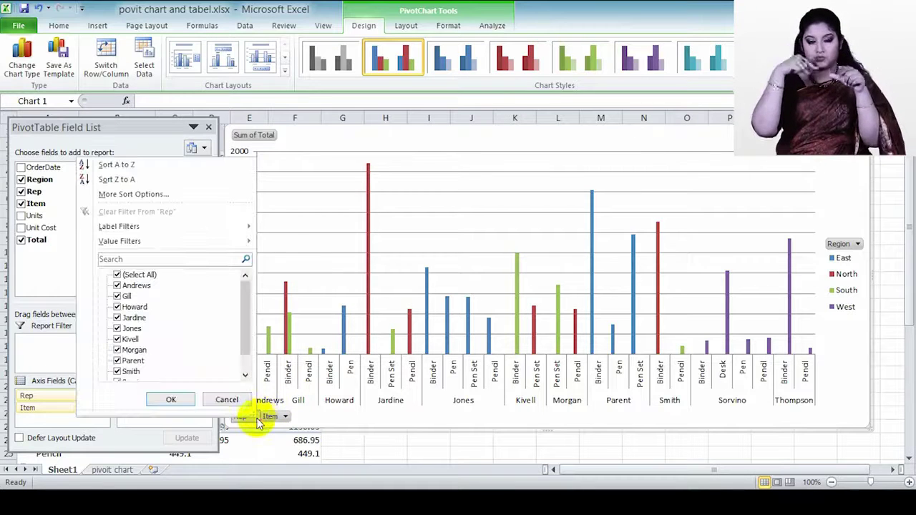
left_click(116, 339)
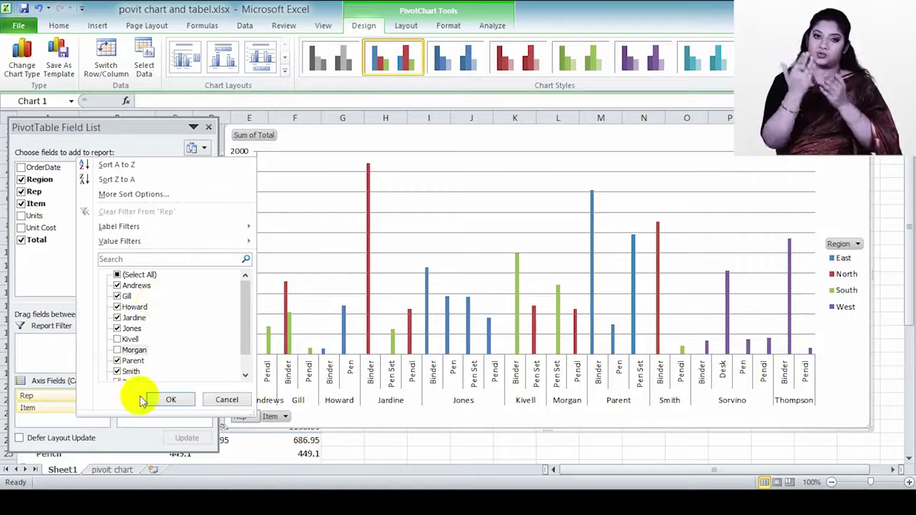
left_click(172, 400)
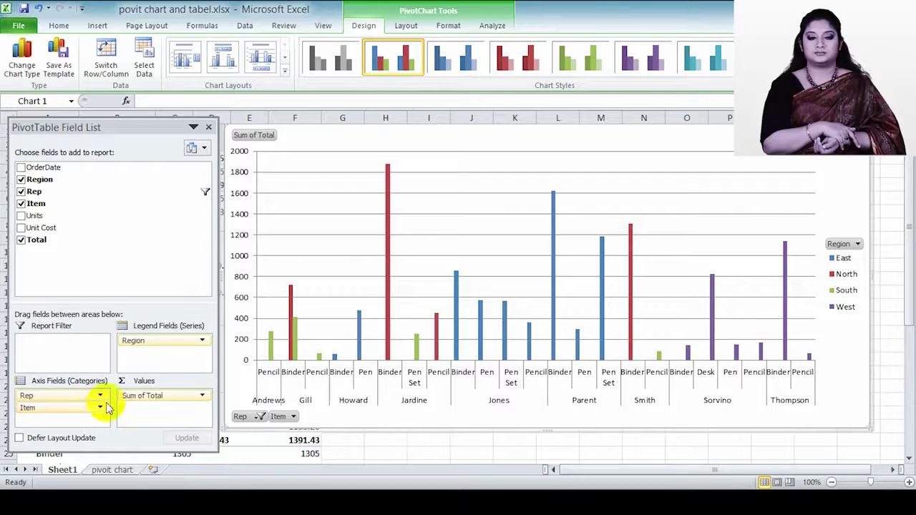
left_click(258, 417)
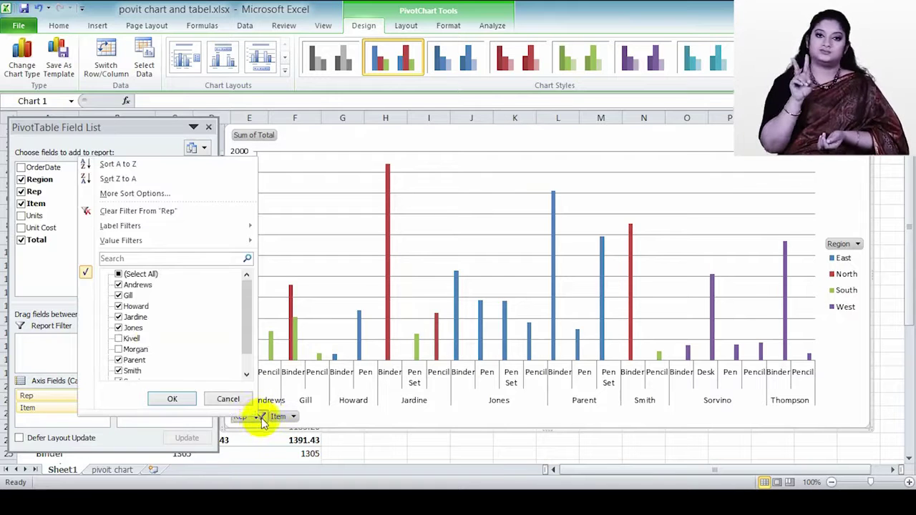
left_click(118, 285)
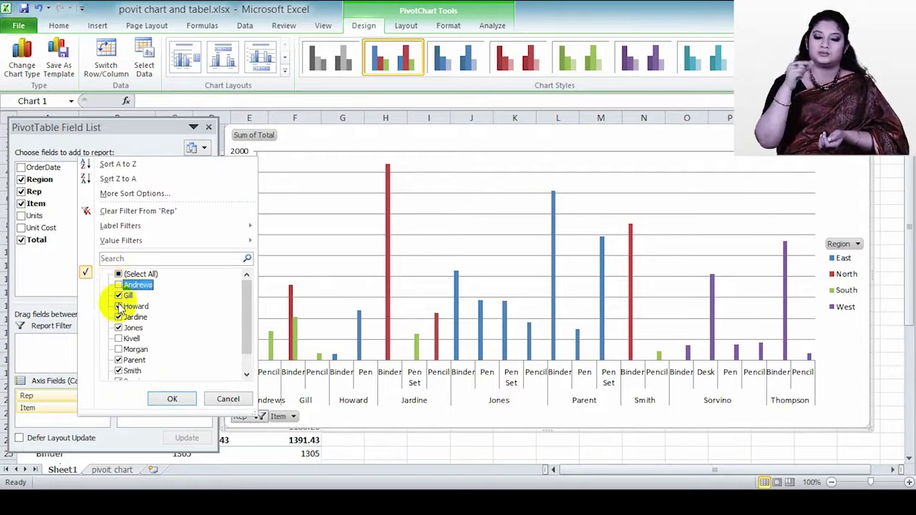
left_click(118, 296)
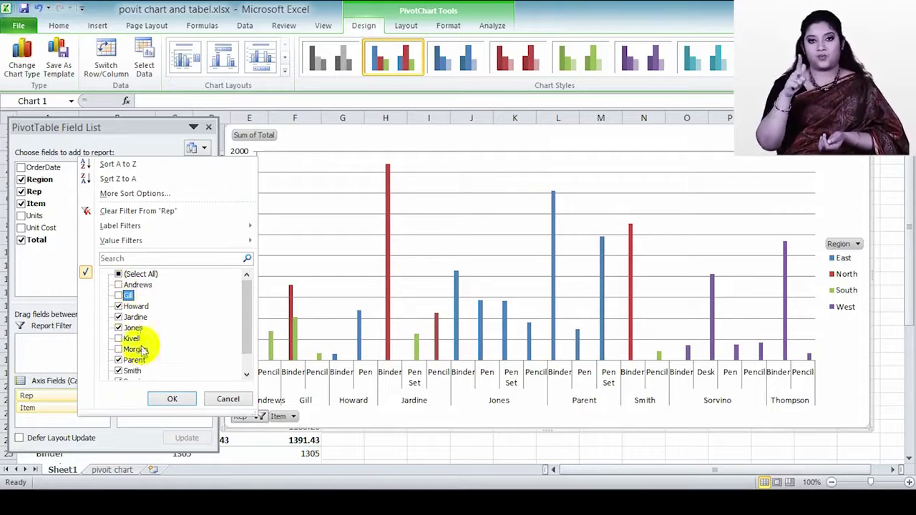
left_click(172, 398)
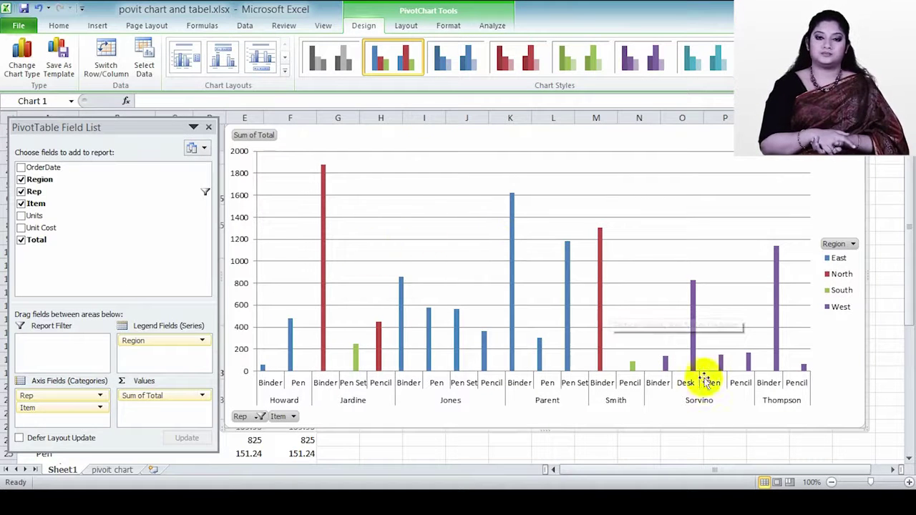
Filter Pen and Pen Set out of the chart's Item field, and restore all items.
left_click(293, 417)
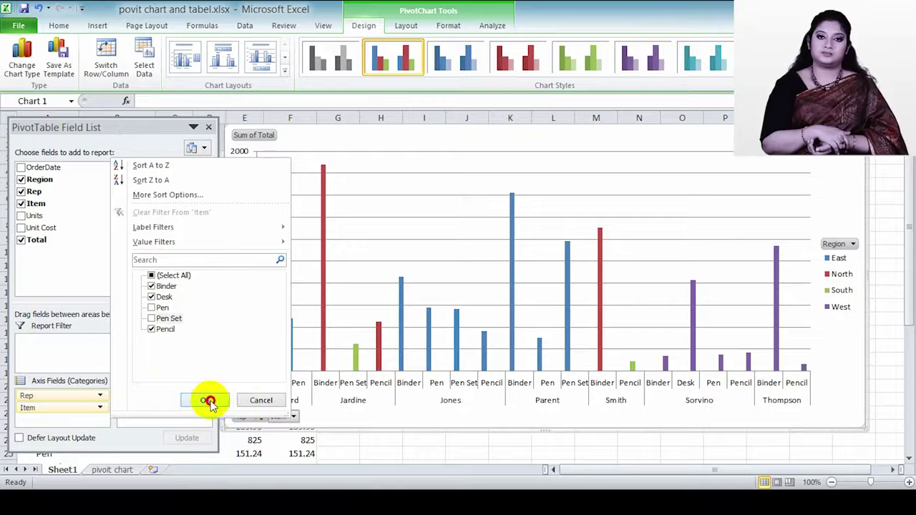
left_click(207, 401)
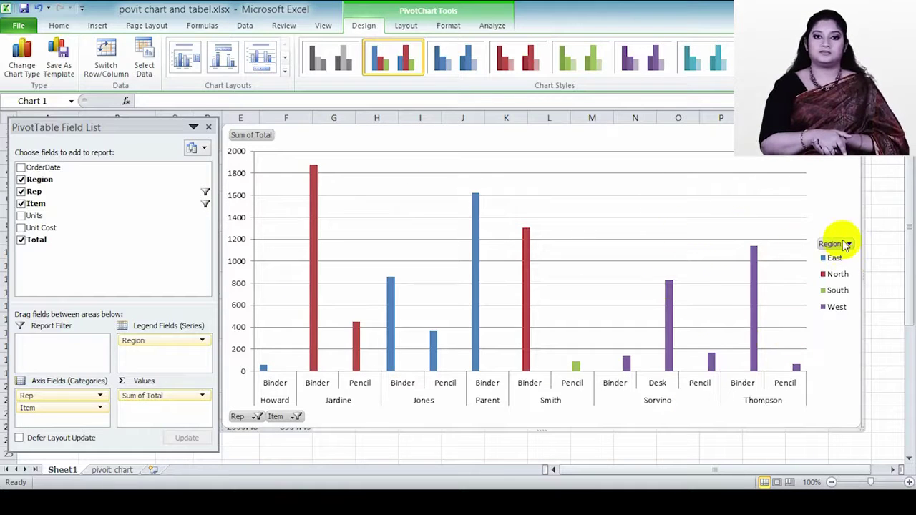
left_click(296, 418)
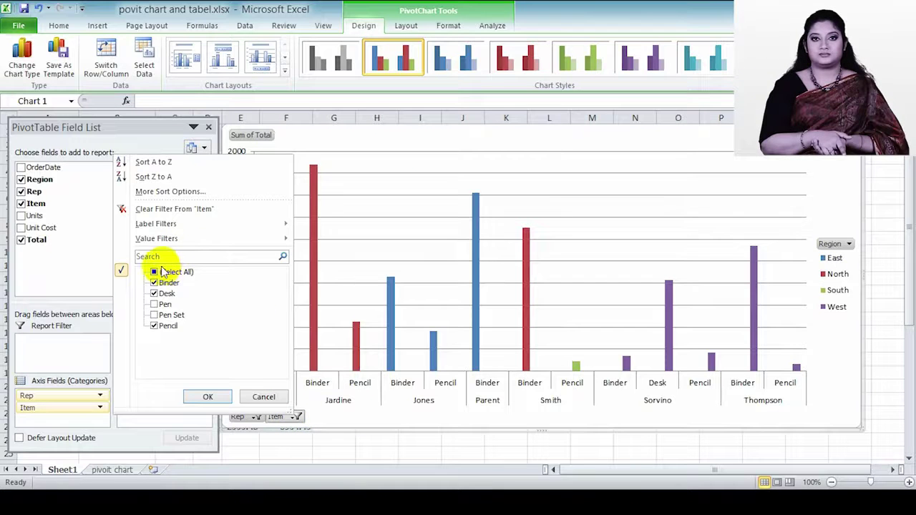
left_click(208, 397)
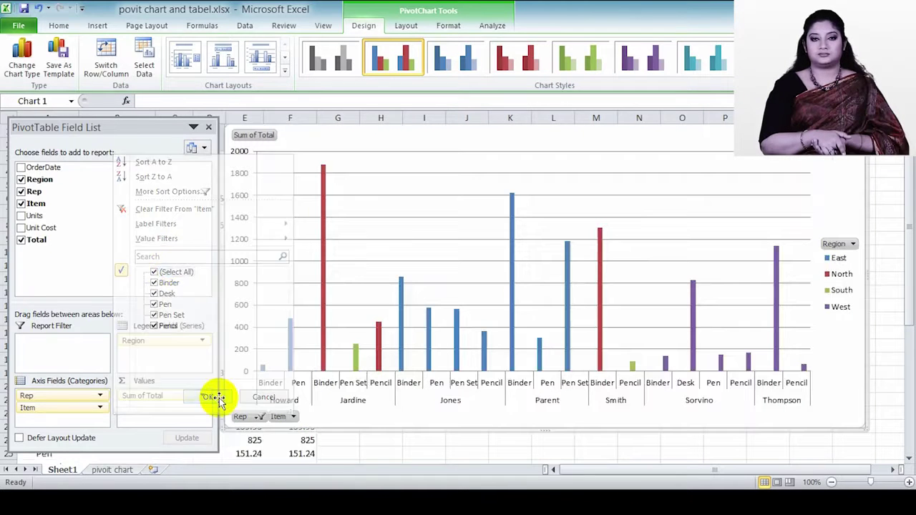
Restore all reps in the chart's Rep filter.
left_click(259, 416)
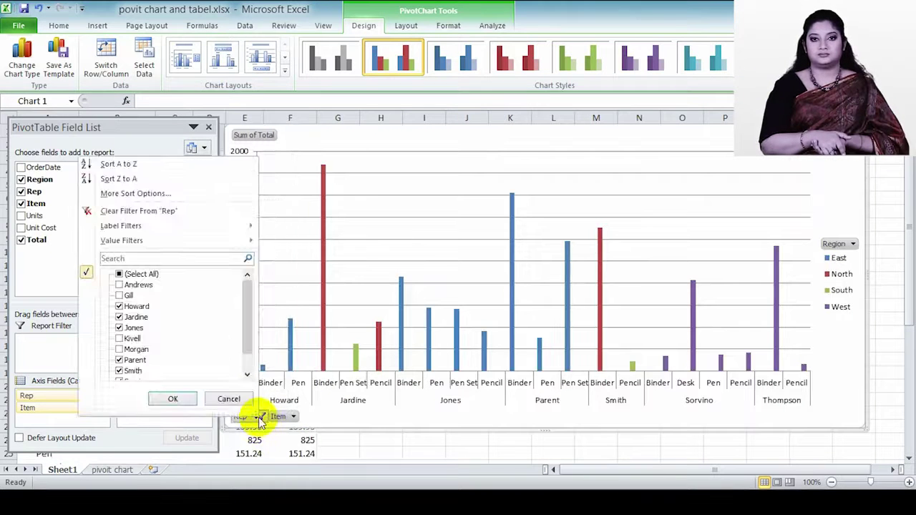
left_click(119, 274)
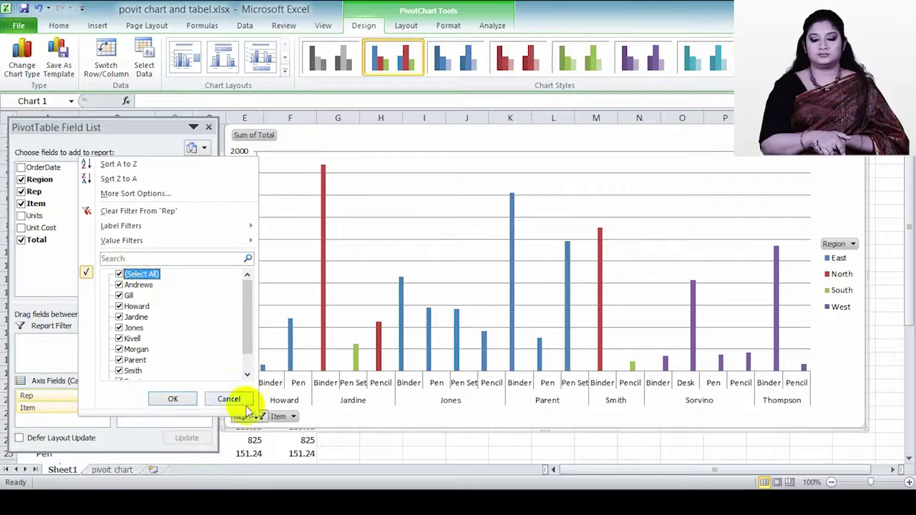
left_click(183, 398)
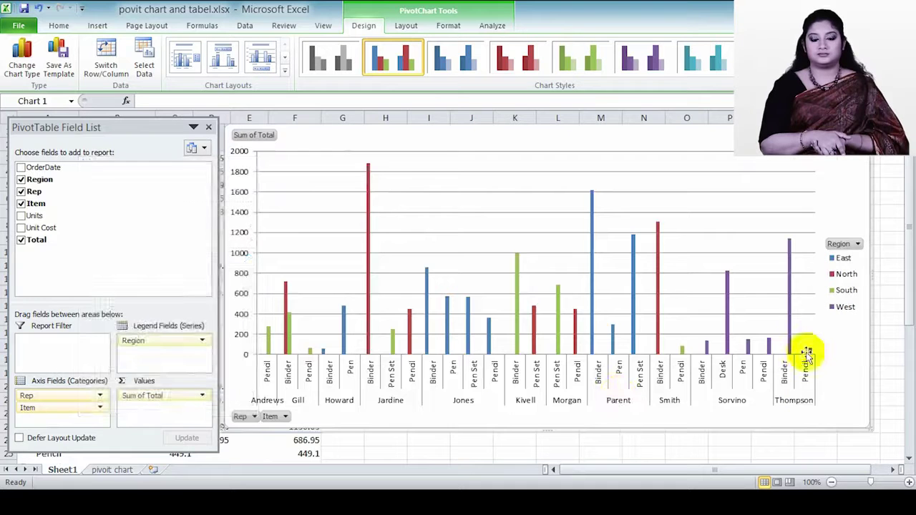
Filter the chart's Region field to East and North only, and restore all regions.
left_click(857, 244)
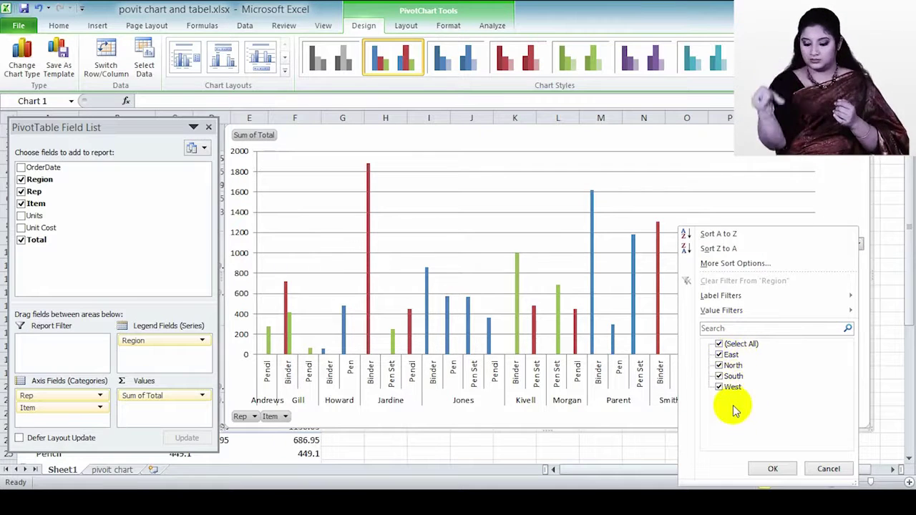
left_click(720, 375)
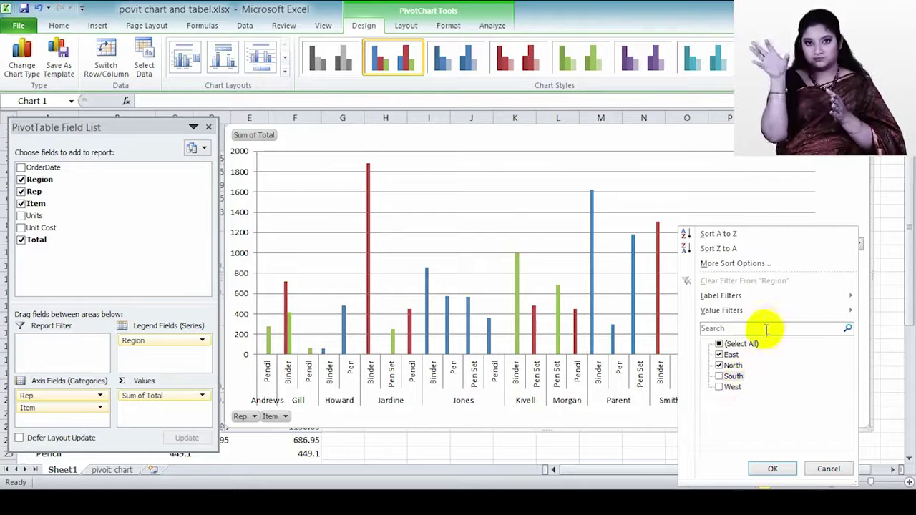
left_click(787, 473)
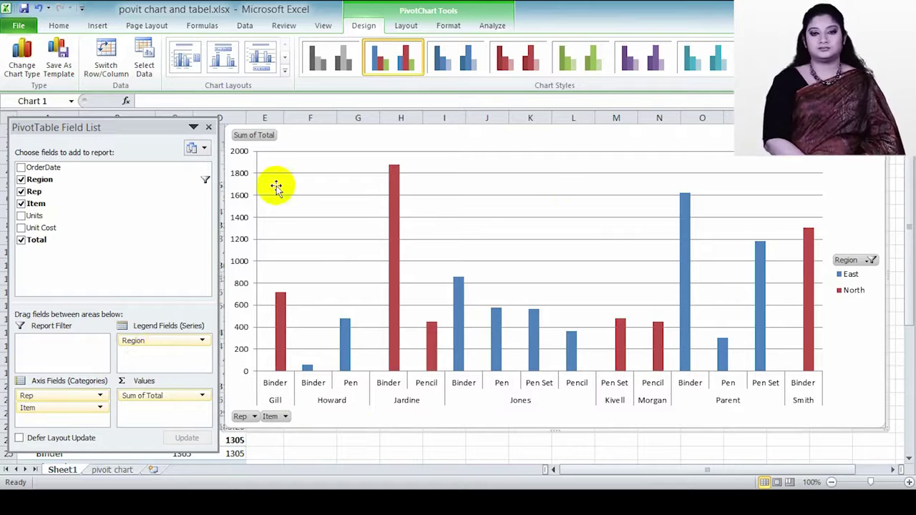
left_click(869, 262)
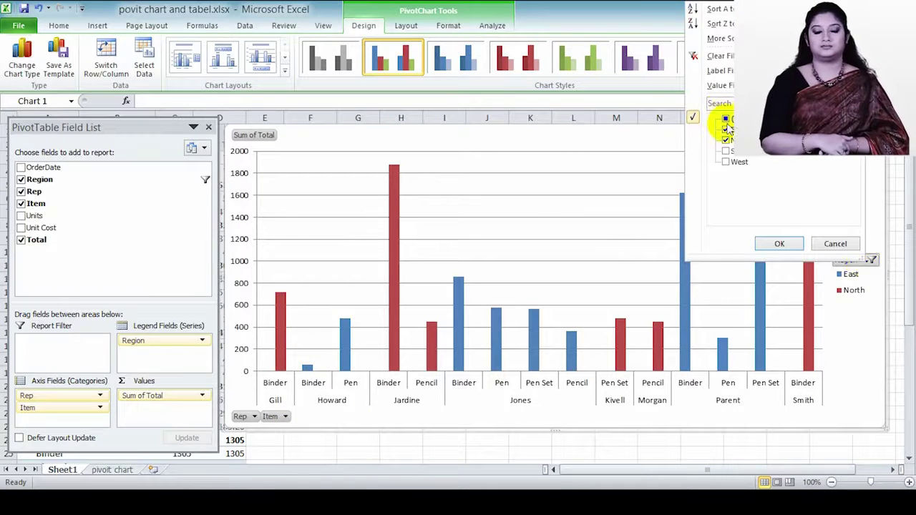
left_click(726, 119)
left_click(779, 244)
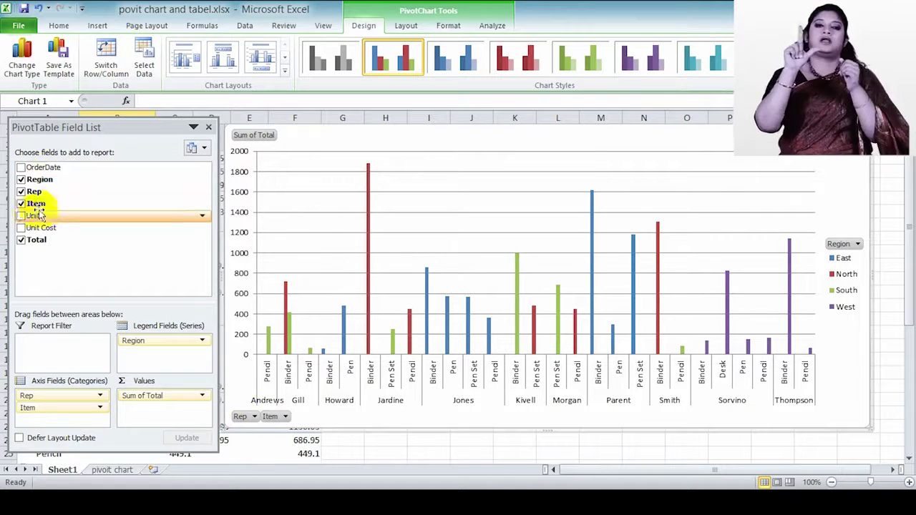
Add Units to the charted values, and shrink and reposition the chart so its whole legend fits beside the field list.
left_click_drag(32, 218, 146, 399)
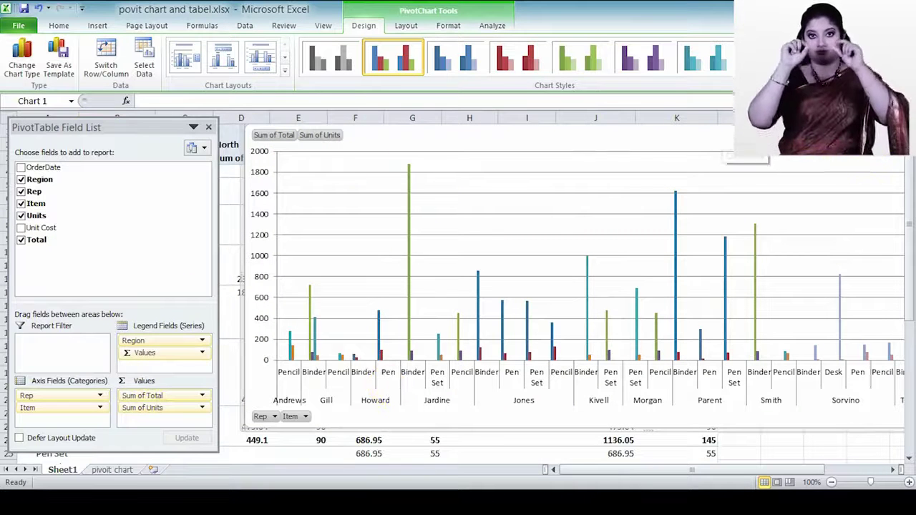
left_click_drag(242, 429, 466, 368)
left_click_drag(613, 138, 442, 138)
left_click_drag(286, 432, 737, 383)
left_click_drag(859, 159, 434, 140)
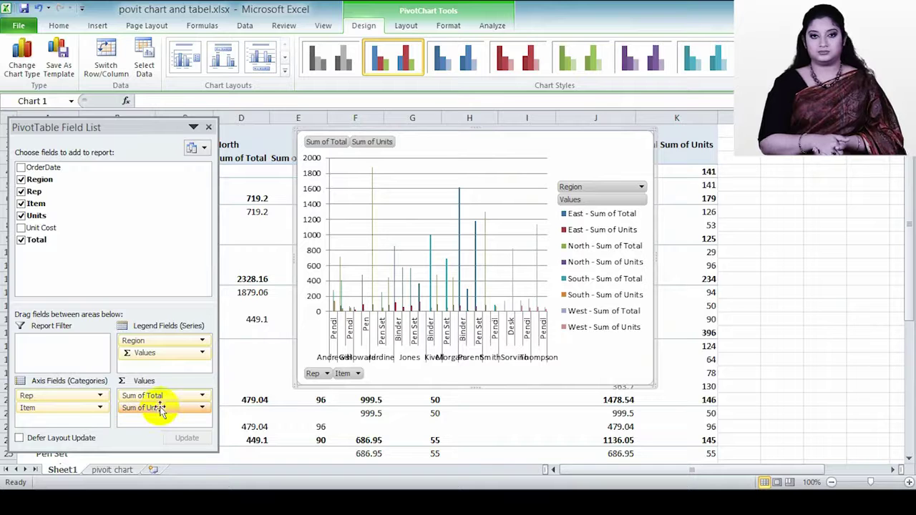
Remove Sum of Units from the values and Item from the axis fields.
left_click(204, 409)
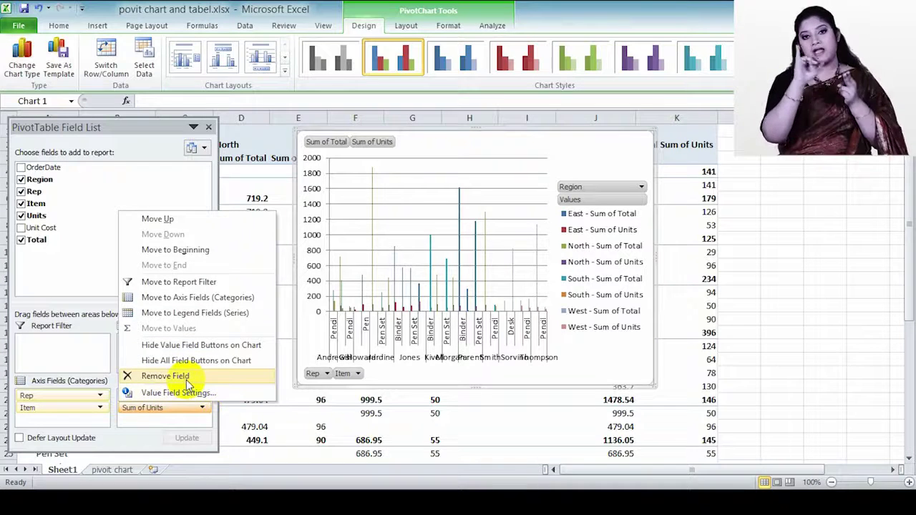
left_click(187, 379)
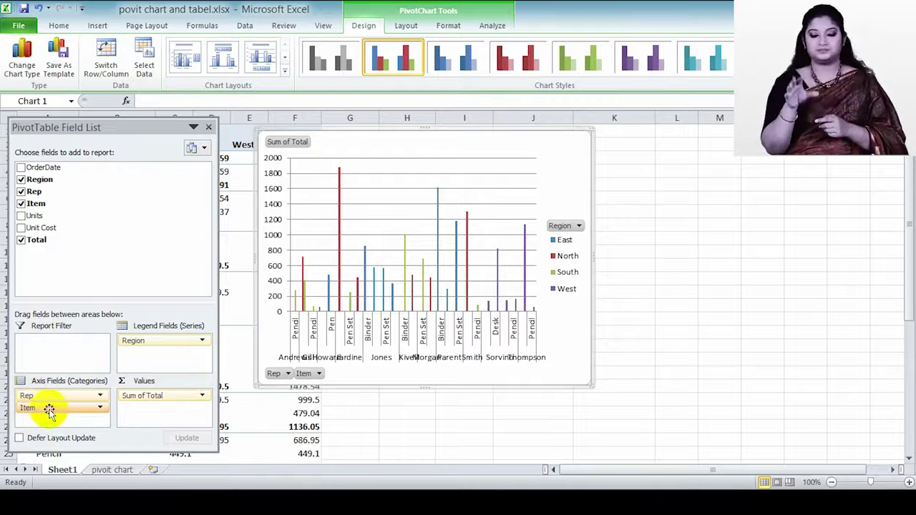
left_click_drag(50, 409, 74, 218)
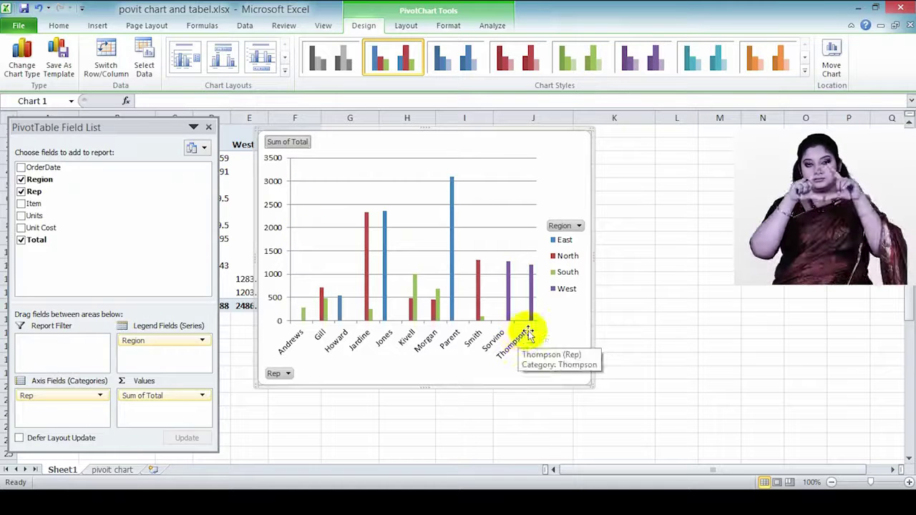
Open the Region legend's formatting, try letting the legend overlap the chart, and switch back to showing it without overlapping.
double_click(566, 259)
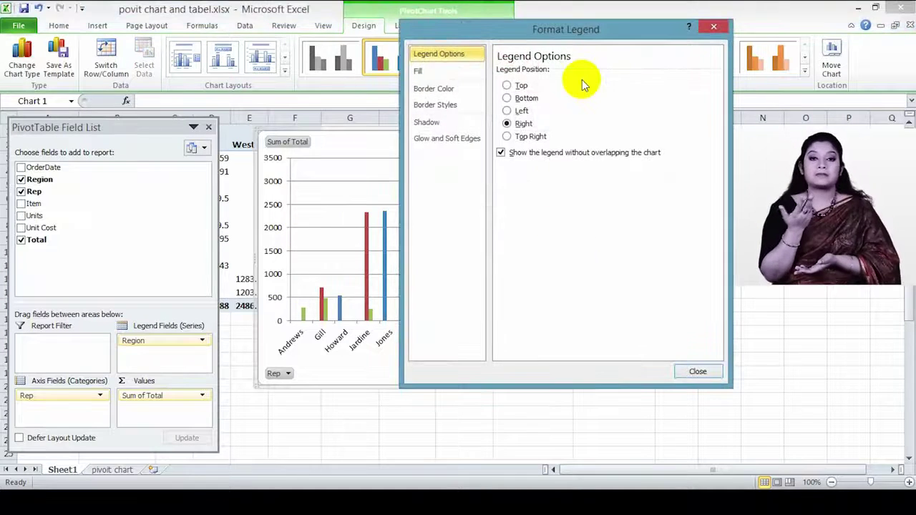
left_click_drag(579, 27, 322, 85)
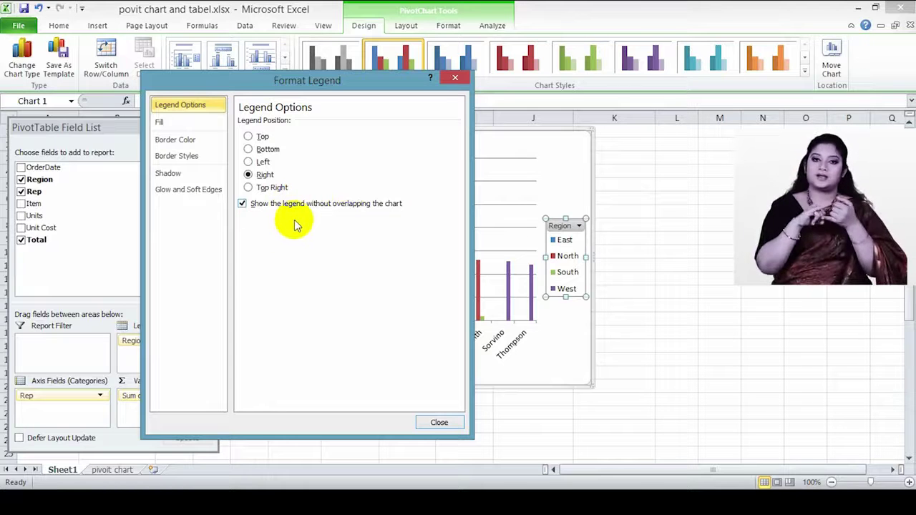
left_click(243, 204)
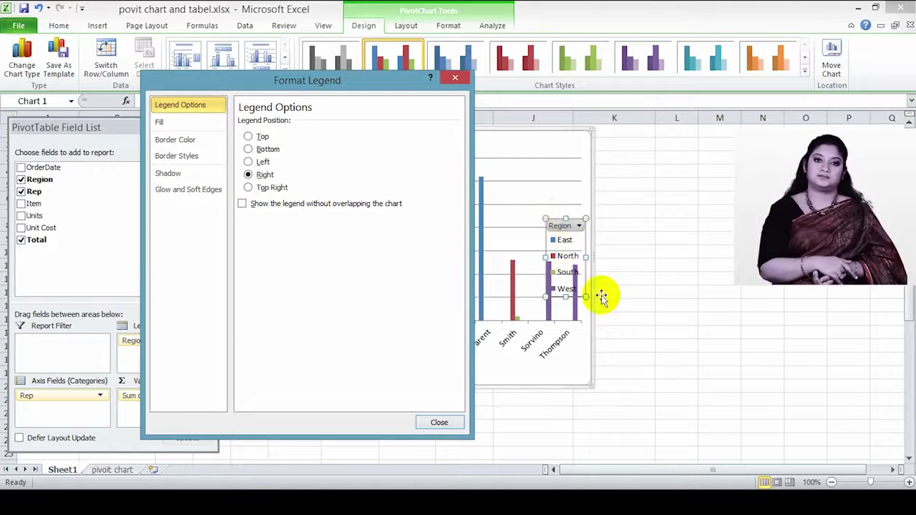
left_click(241, 205)
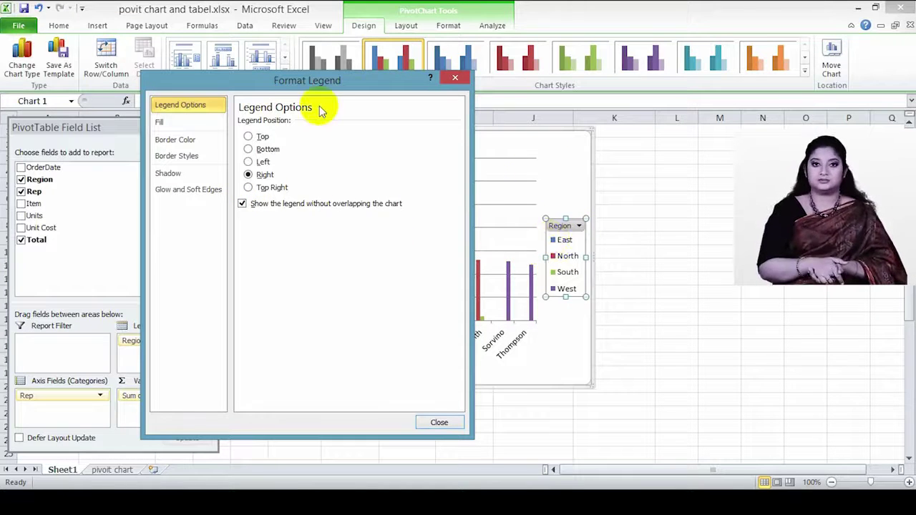
Try solid, gradient and texture fills on the legend, and give it a pattern fill, keeping the current foreground color.
left_click(208, 122)
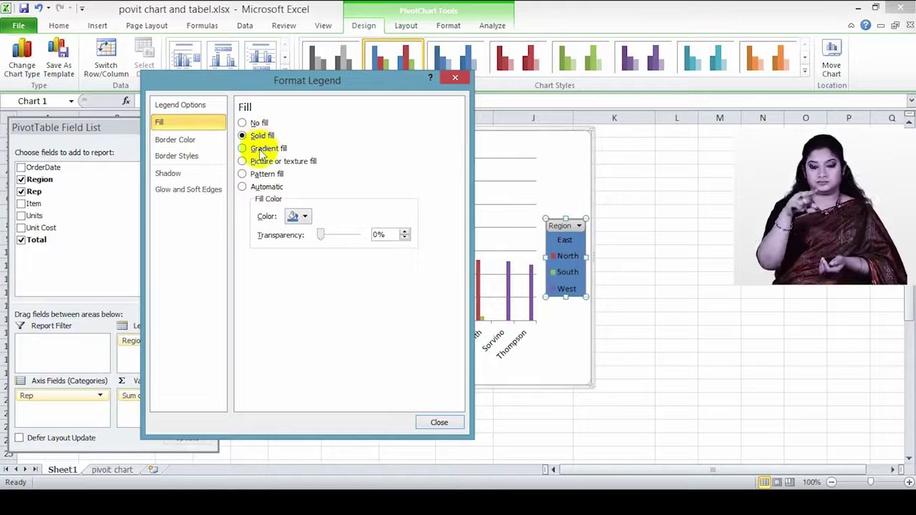
left_click(262, 148)
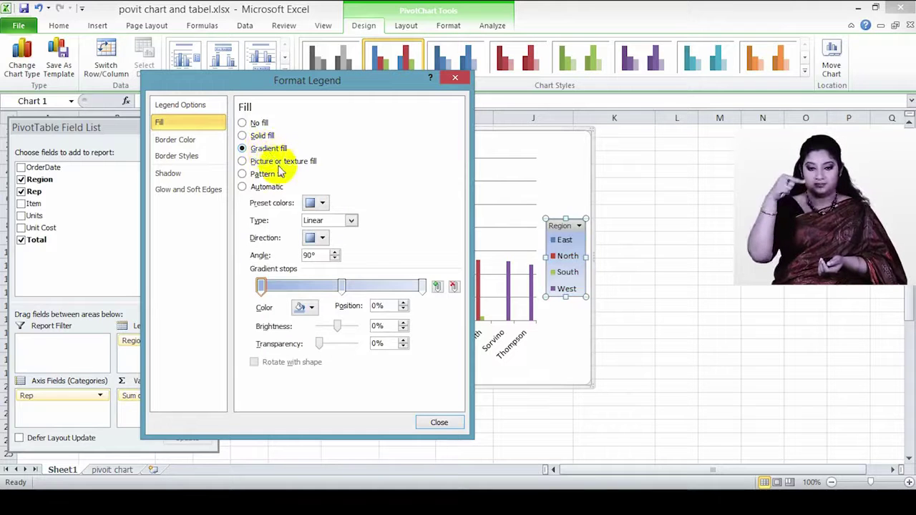
left_click(280, 161)
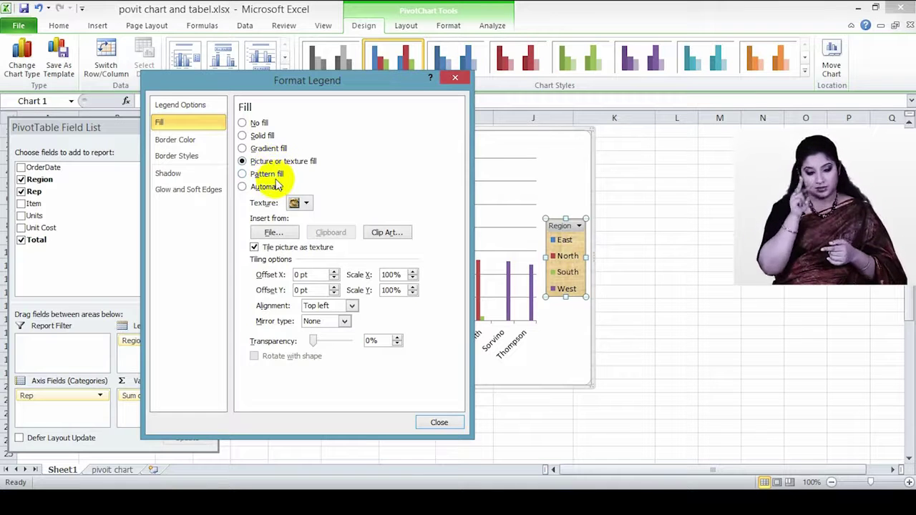
left_click(275, 175)
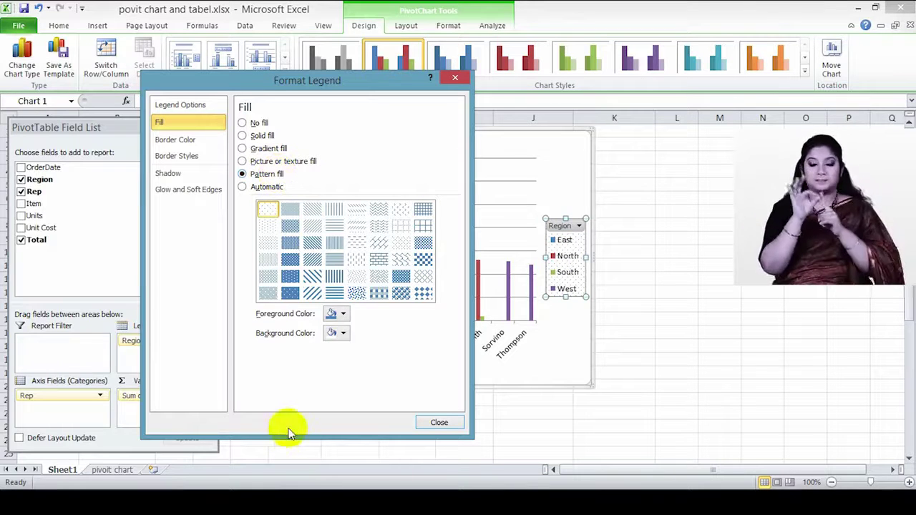
left_click(343, 314)
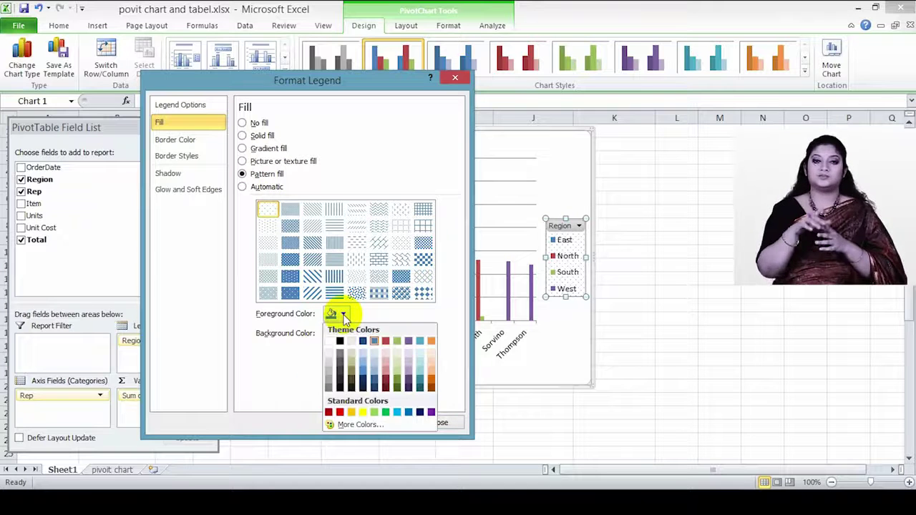
left_click(343, 317)
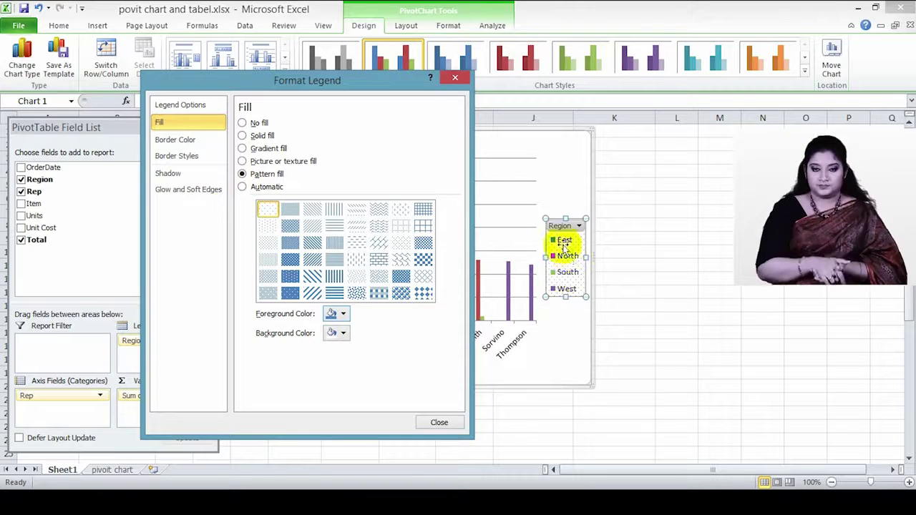
Look through the legend's border color, border style, shadow, and glow and soft edges settings, and close its formatting without changing them.
left_click(197, 142)
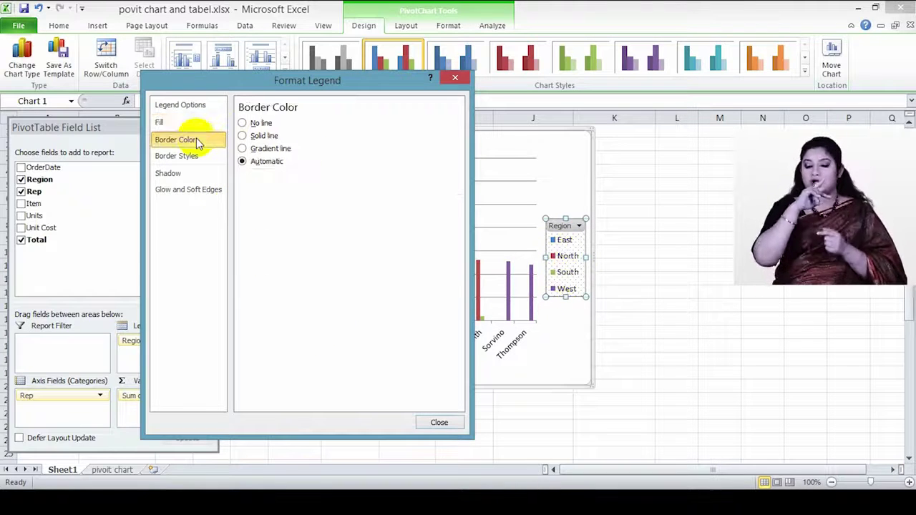
left_click(199, 158)
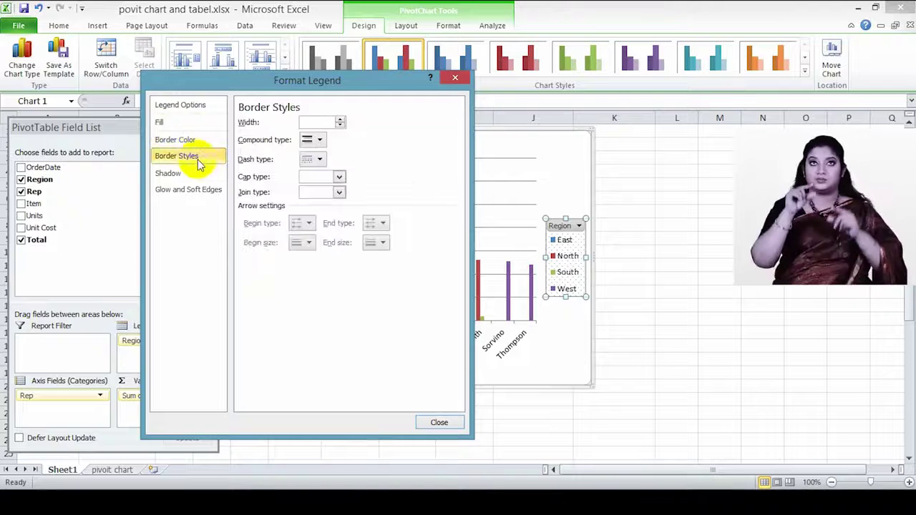
left_click(195, 176)
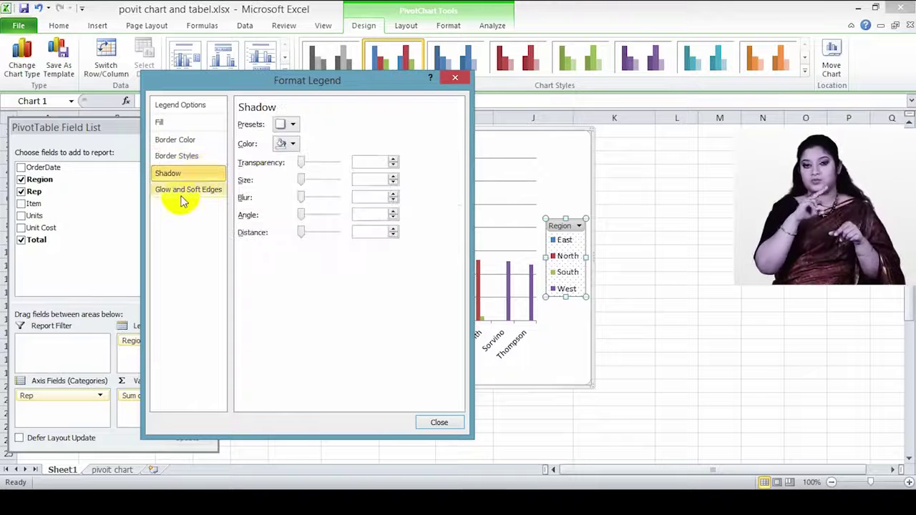
left_click(185, 191)
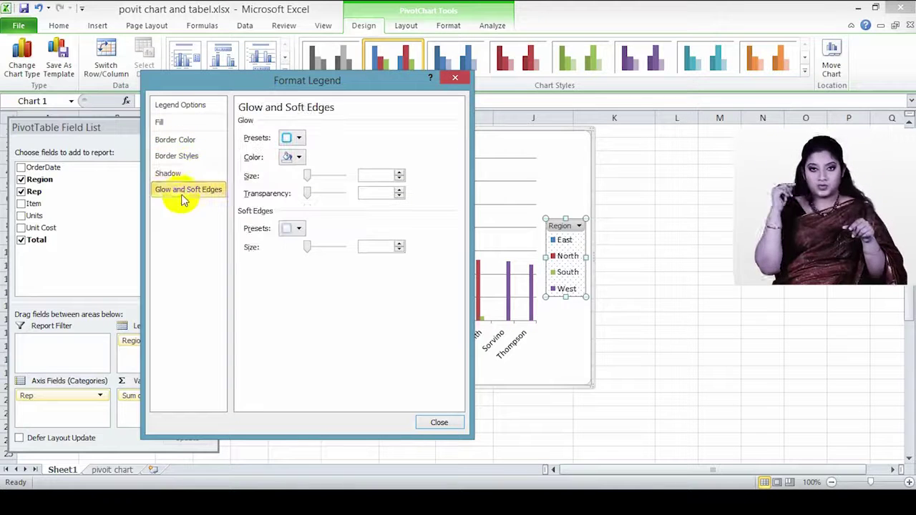
left_click(439, 423)
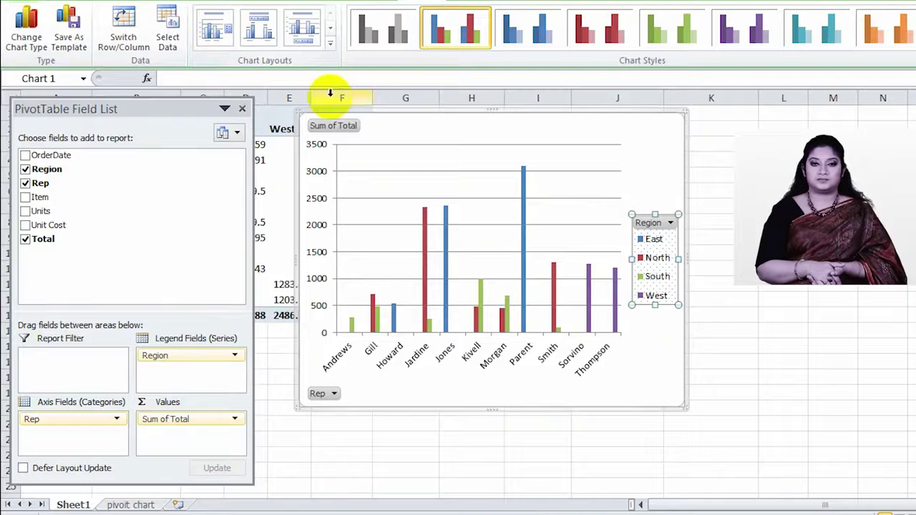
Try several chart layouts, including ones with data labels and axis titles, and apply the one with a chart title and side legend.
left_click(230, 42)
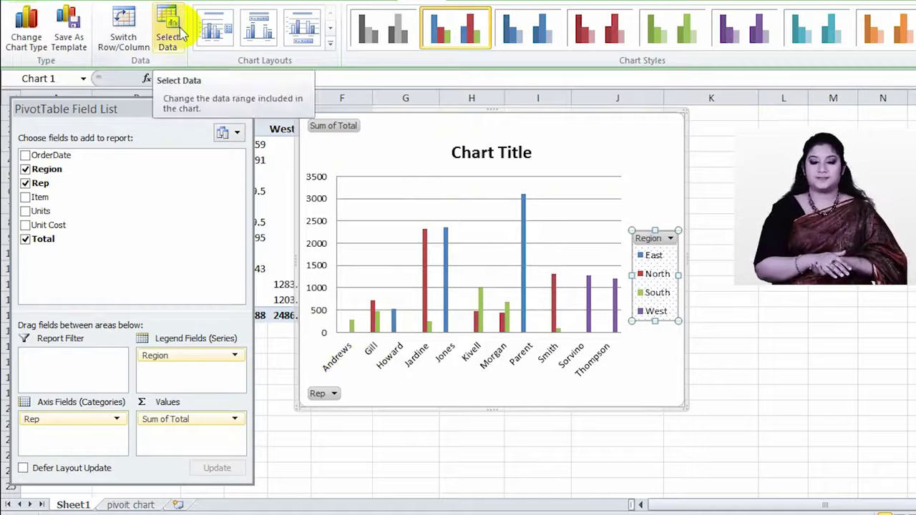
left_click(265, 34)
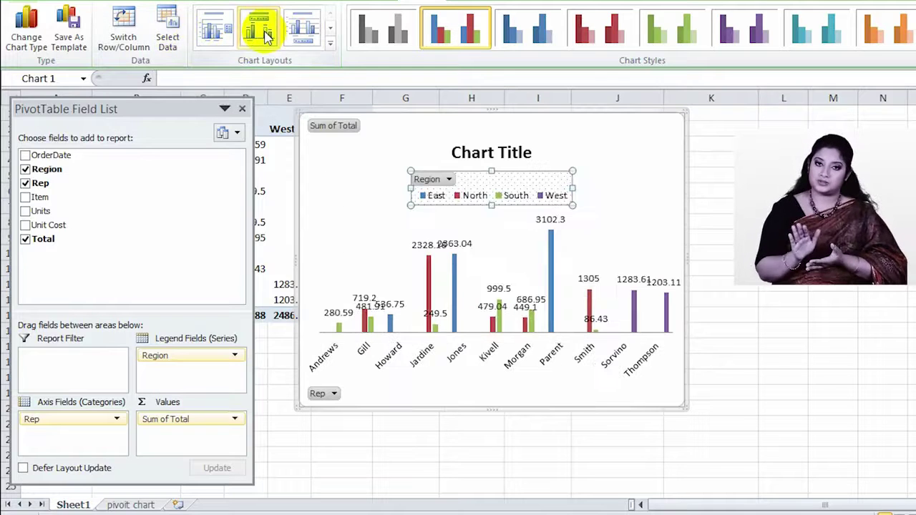
left_click(310, 37)
left_click(332, 44)
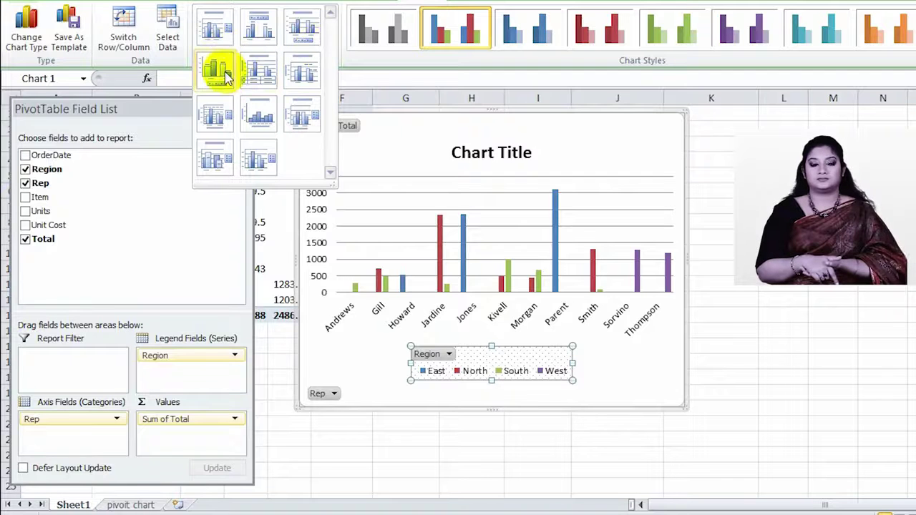
left_click(218, 113)
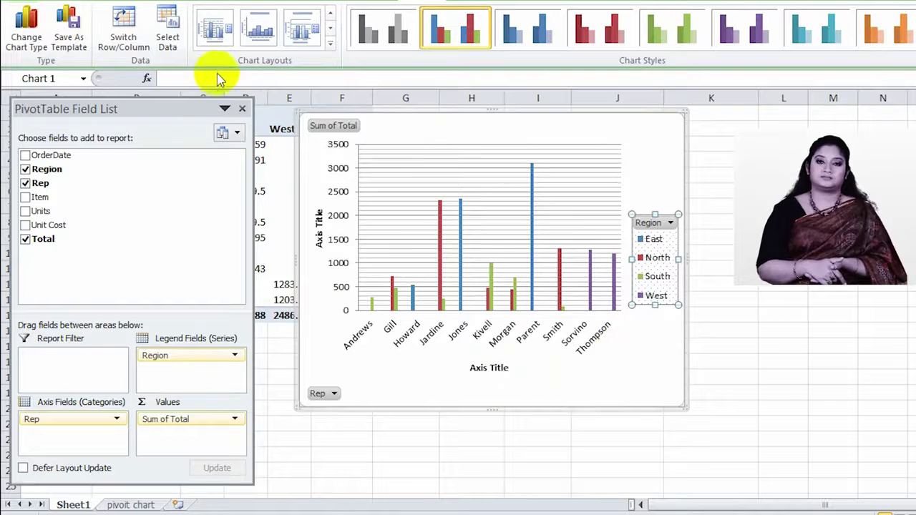
left_click(329, 43)
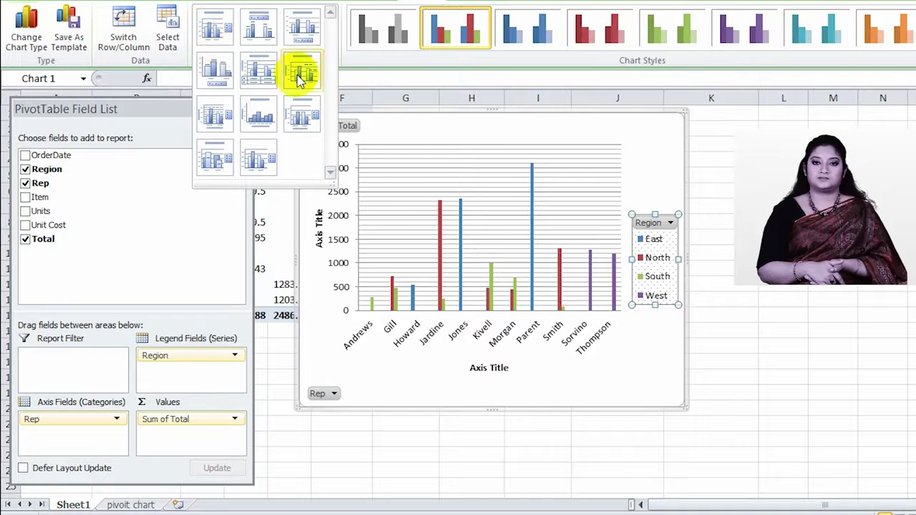
left_click(217, 43)
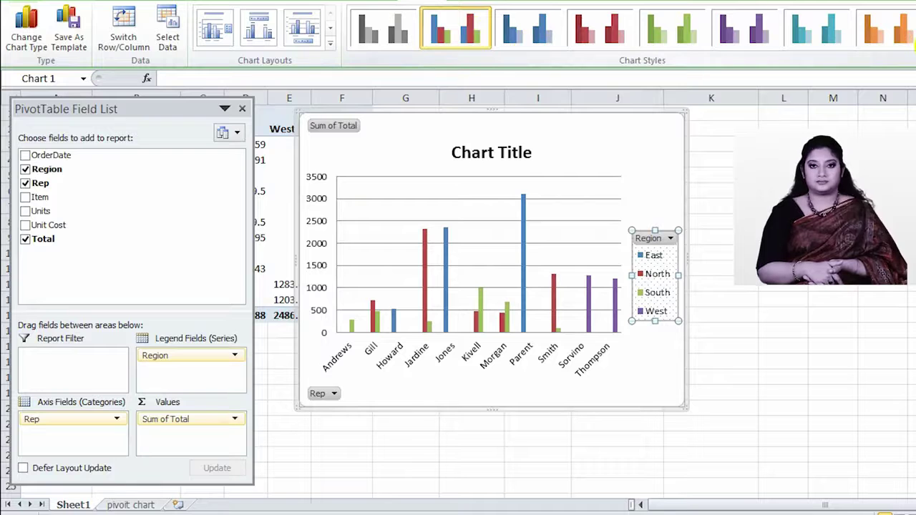
Try the second-row and black-background multicolor styles on the chart, and return to Style 2.
left_click(910, 44)
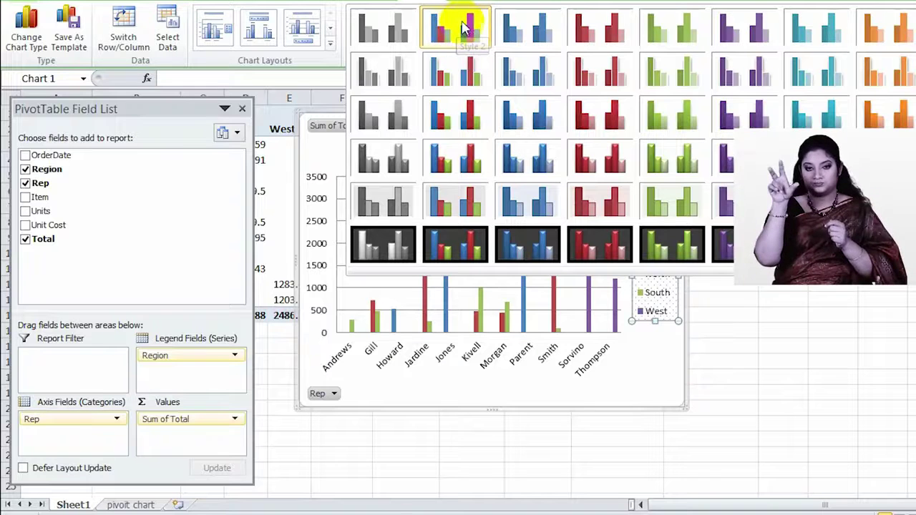
left_click(451, 75)
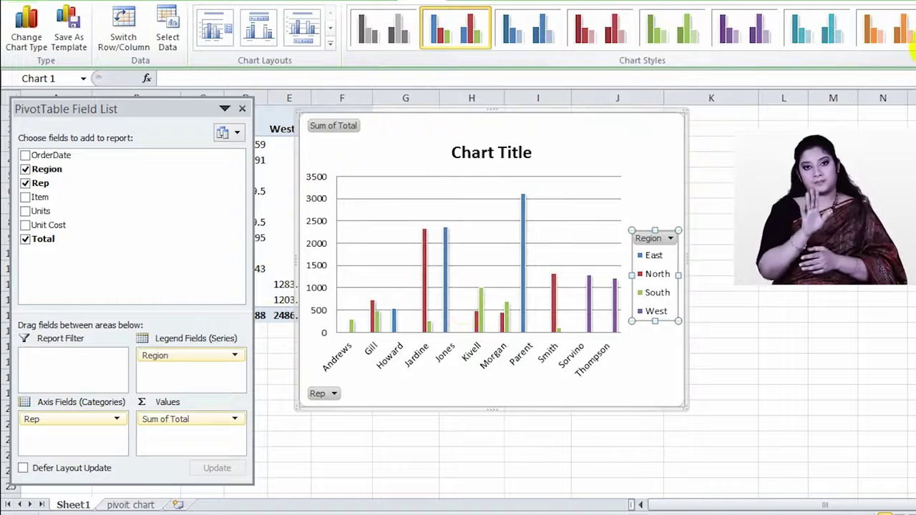
left_click(912, 48)
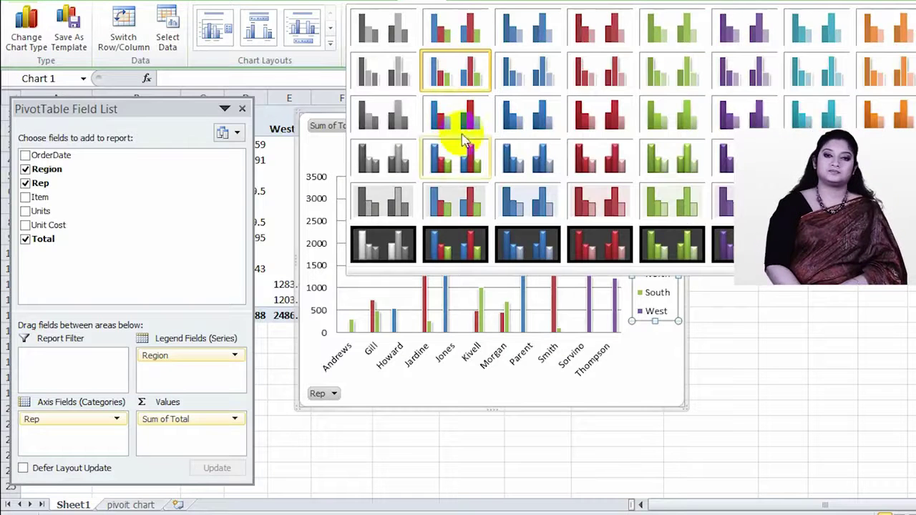
left_click(453, 241)
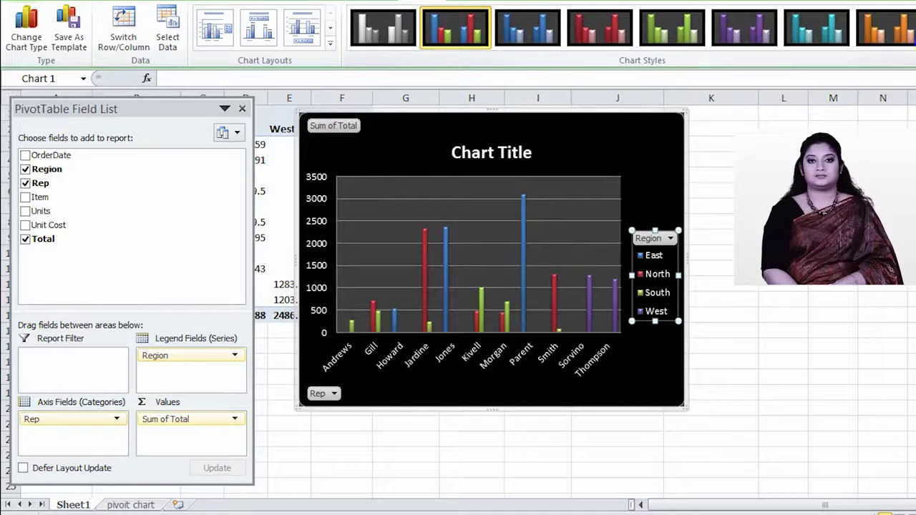
left_click(911, 44)
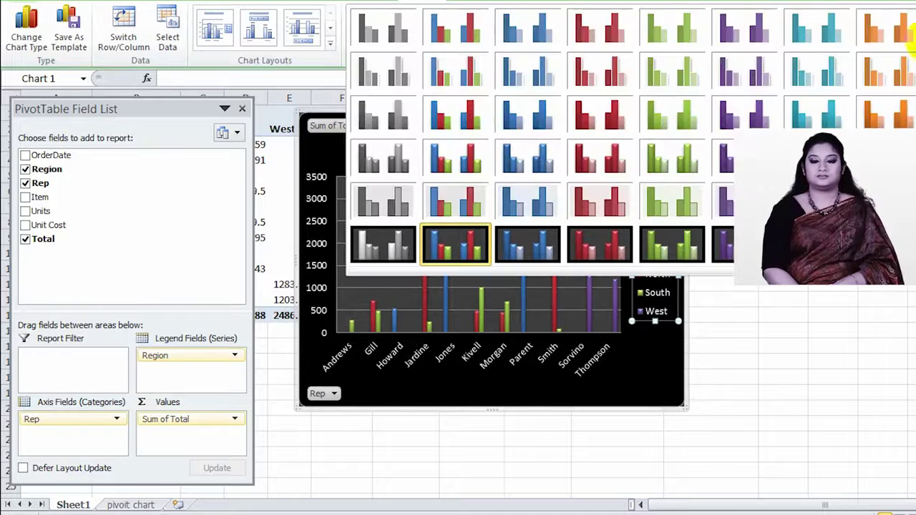
left_click(453, 41)
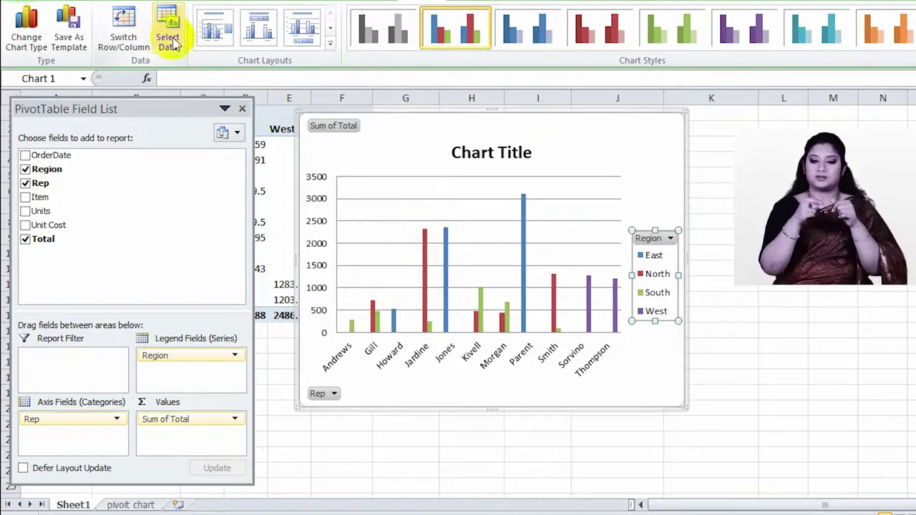
Switch the chart's rows and columns, and switch them back so Region is the legend and Rep the axis.
left_click(124, 51)
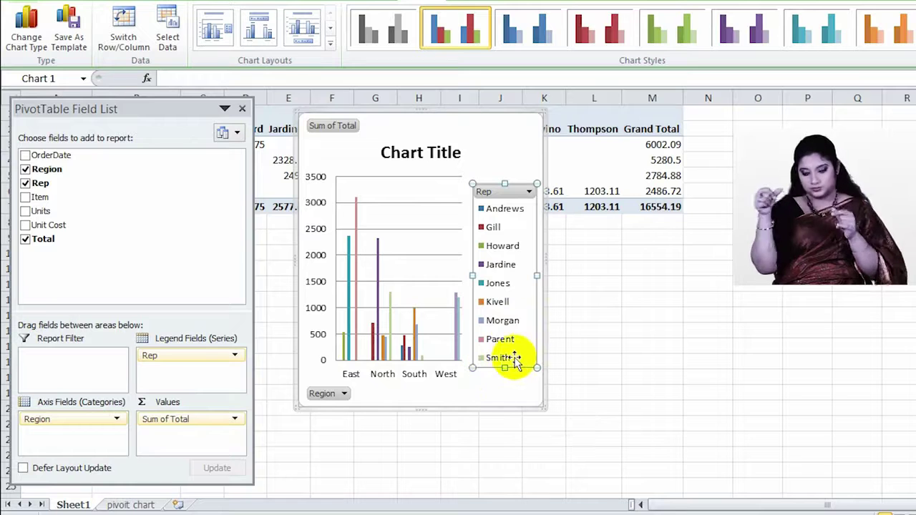
left_click(124, 42)
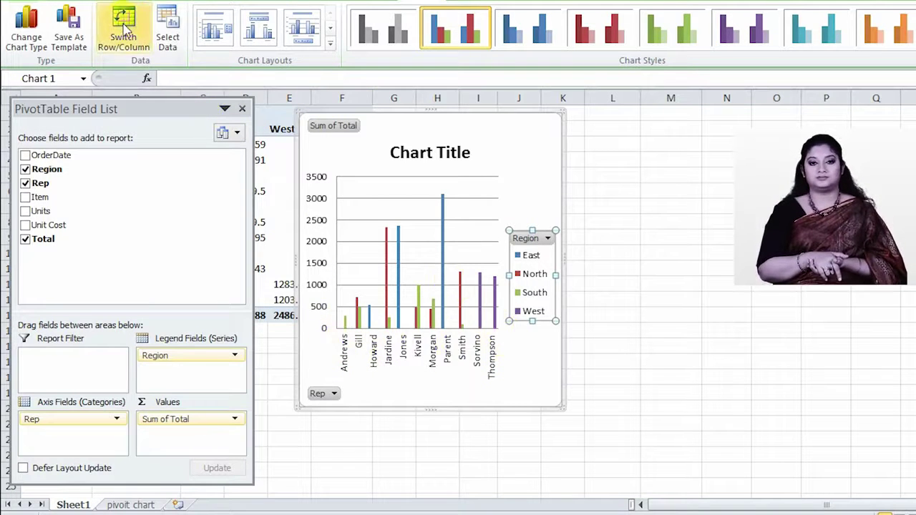
Examine the region series and rep category labels in the chart's data source, and leave it without changes.
left_click(170, 42)
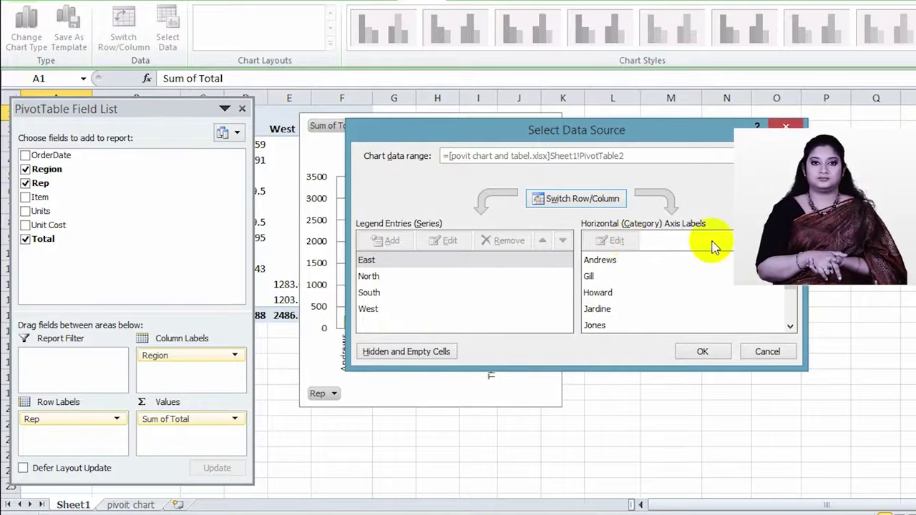
left_click(400, 277)
left_click(388, 292)
left_click(389, 308)
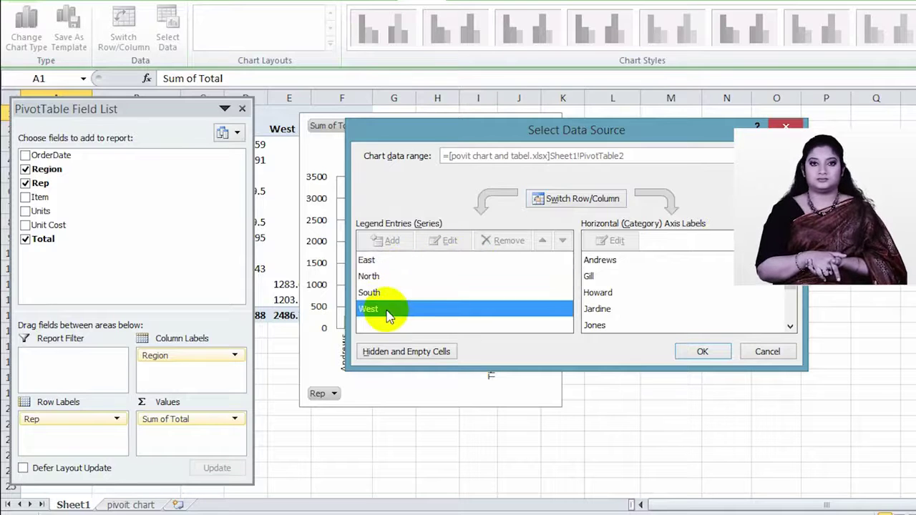
left_click(634, 261)
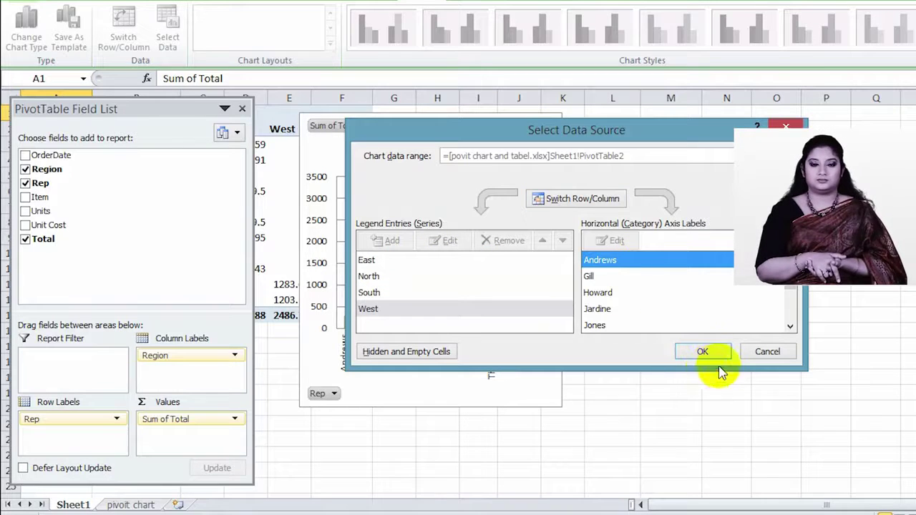
left_click(771, 351)
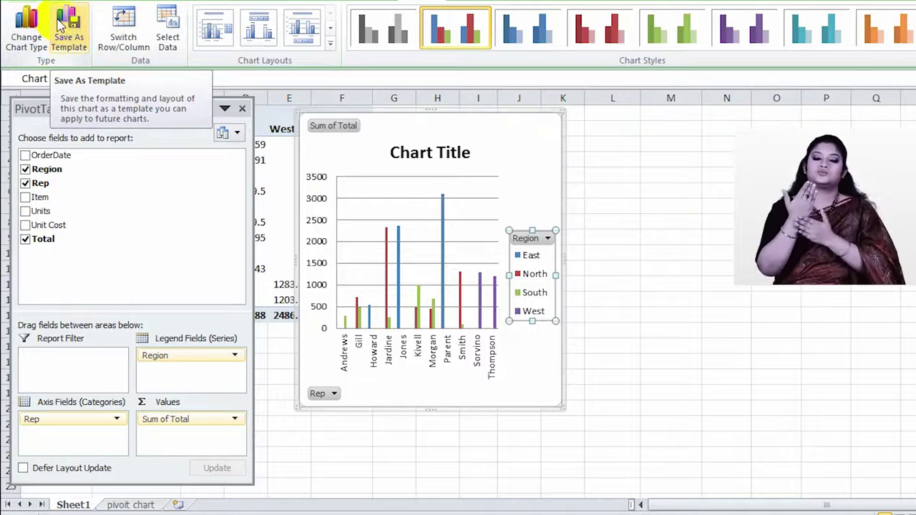
Try the clustered cylinder and 3-D cone column types on the chart.
left_click(26, 44)
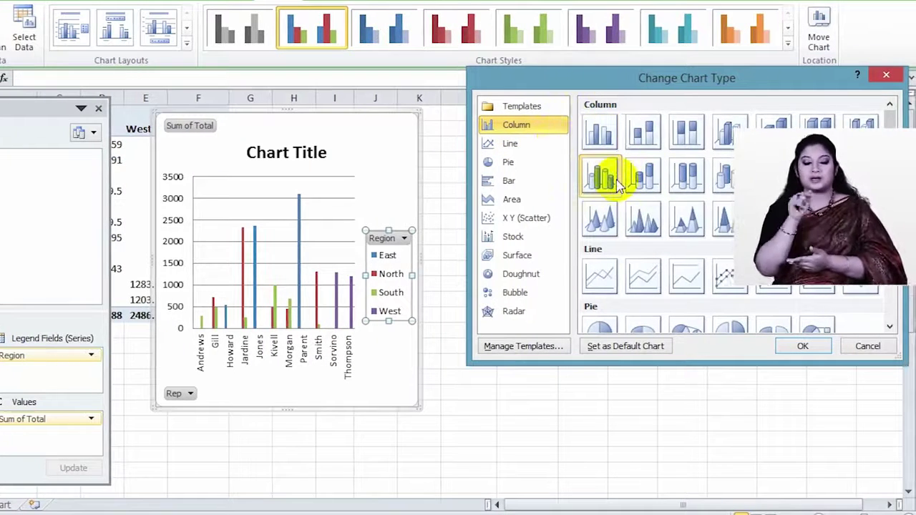
left_click(614, 183)
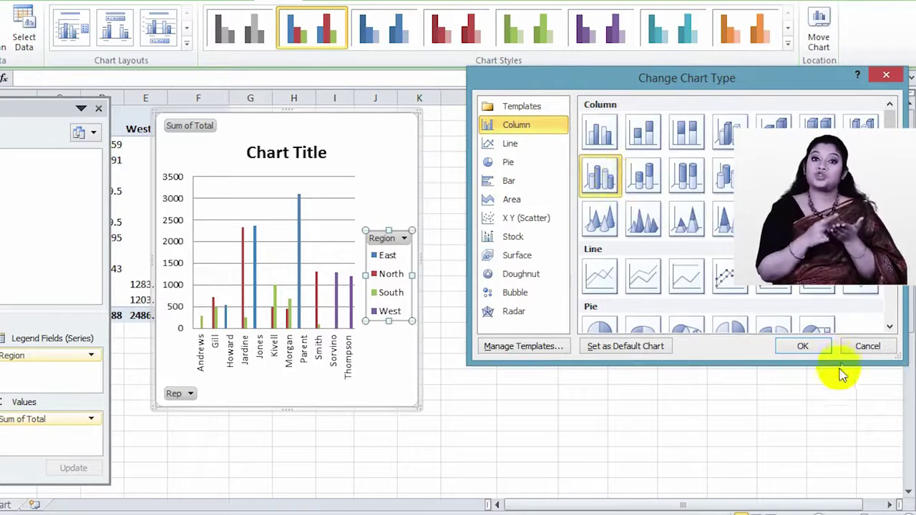
left_click(804, 345)
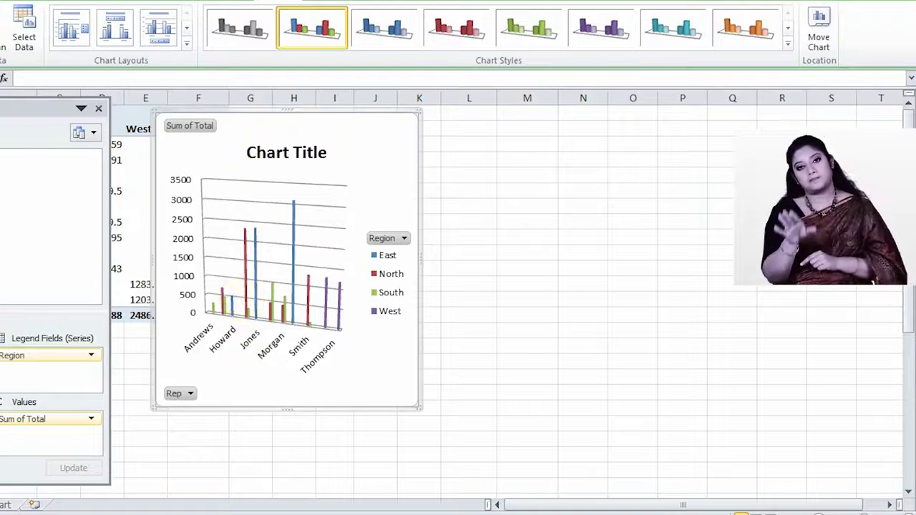
left_click(1, 30)
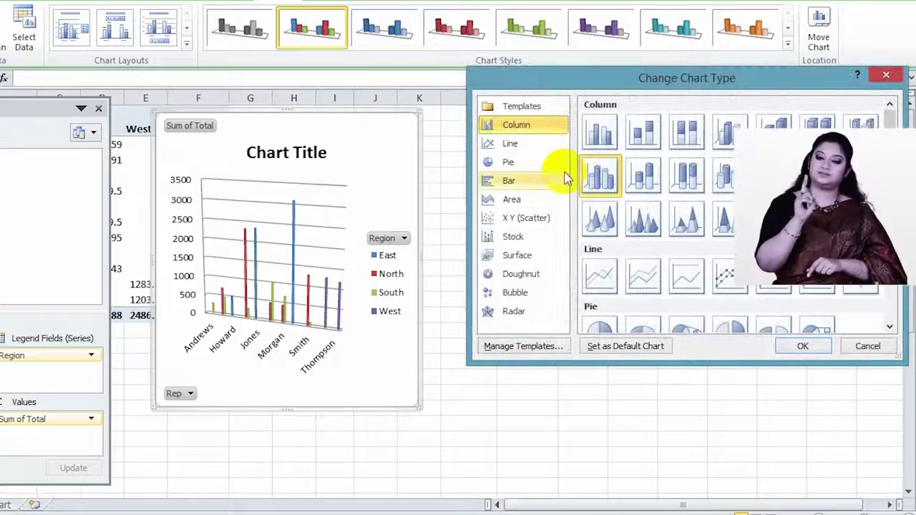
left_click(600, 218)
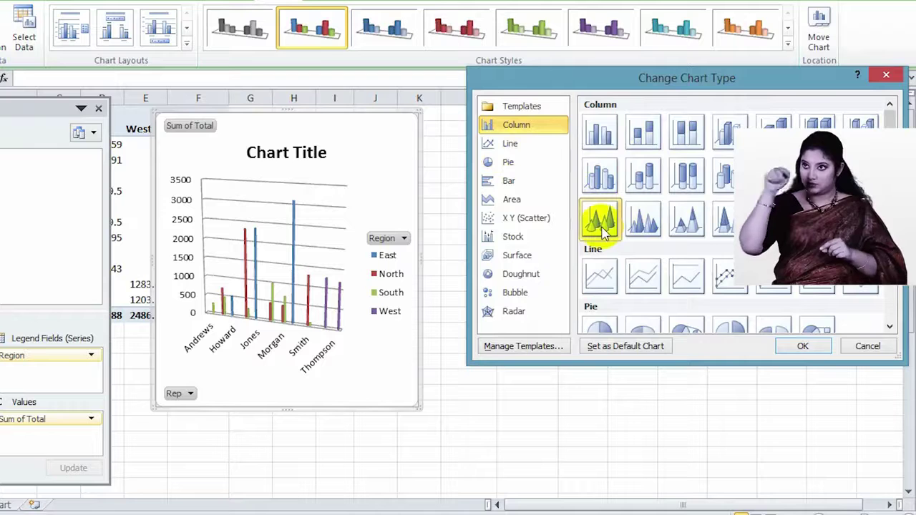
left_click(807, 346)
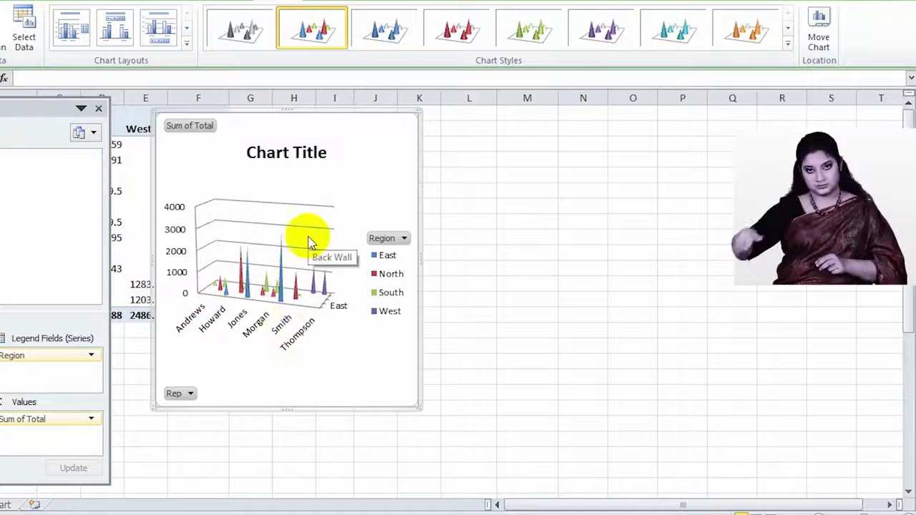
Change the chart type to Clustered Bar.
left_click(1, 32)
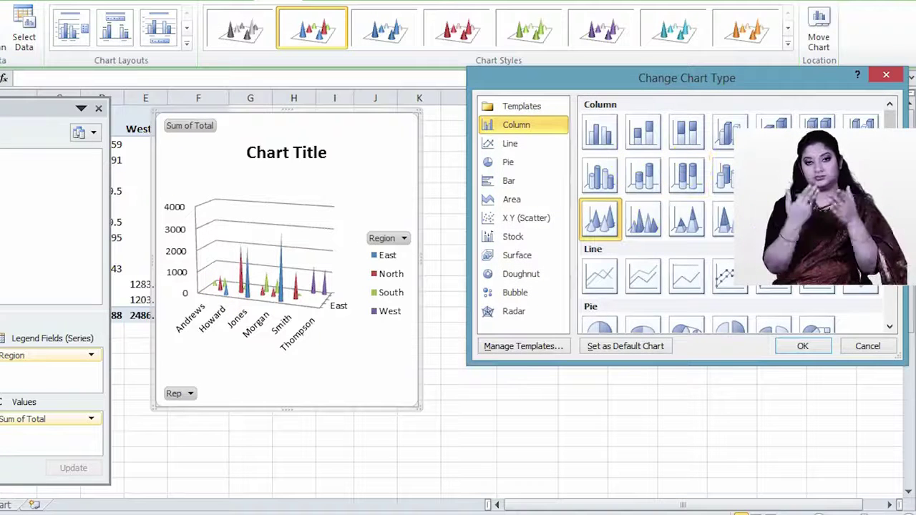
scroll(650, 207, "down", 5)
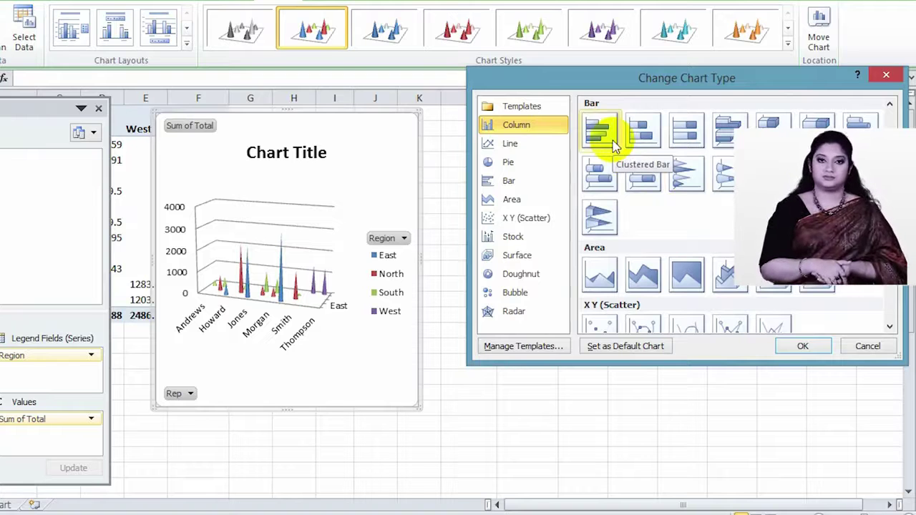
left_click(613, 143)
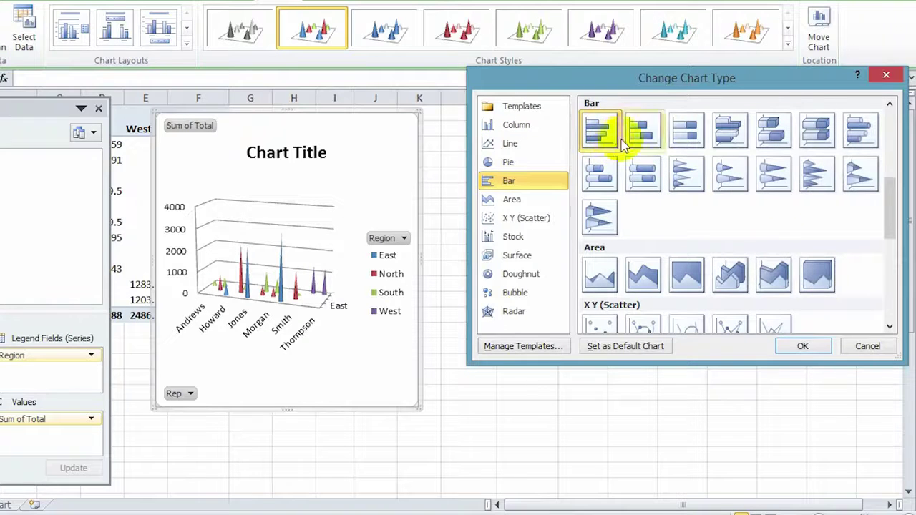
left_click(801, 349)
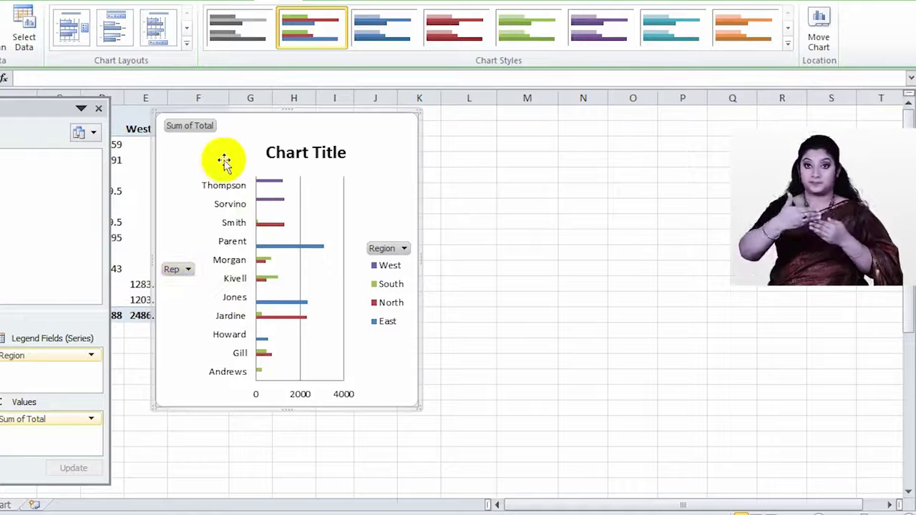
Widen the bar chart so it extends to about column O, and bring up the chart's layout options.
mouse_move(422, 176)
left_mouse_down()
mouse_move(538, 179)
mouse_move(419, 173)
left_mouse_up()
left_click_drag(419, 405, 642, 410)
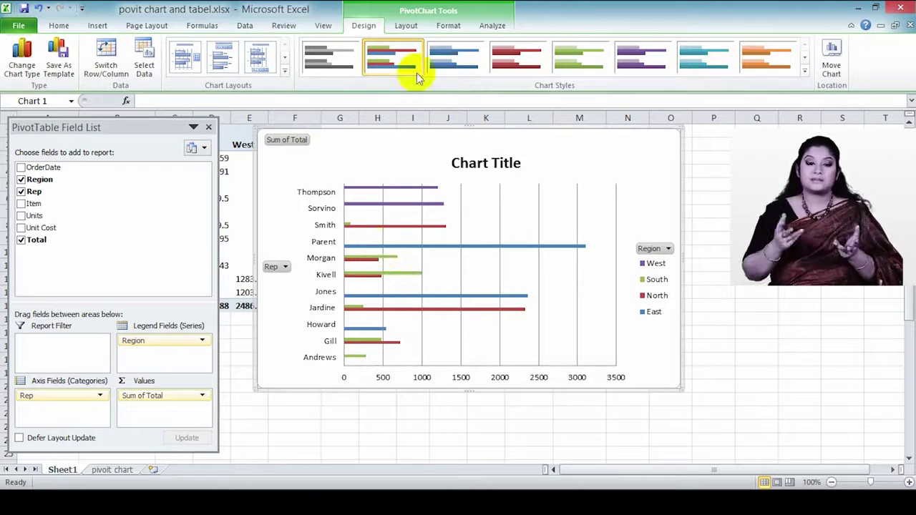
left_click(405, 27)
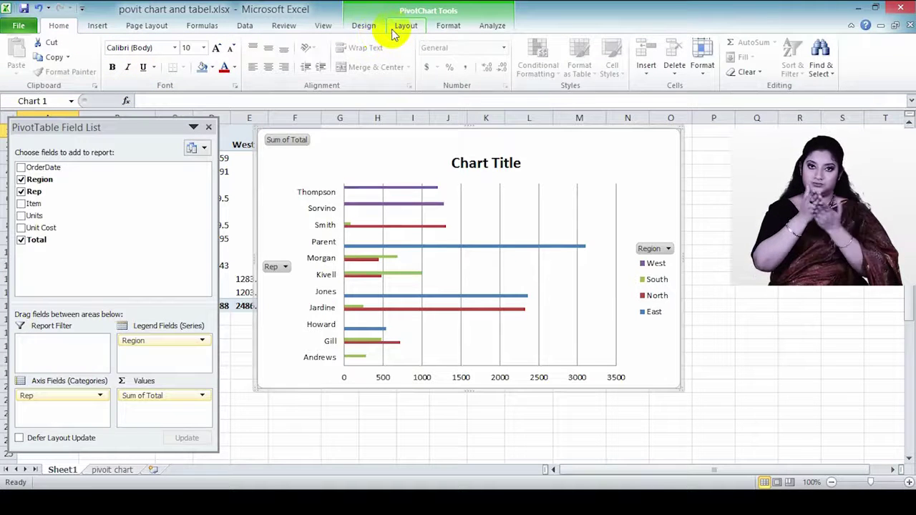
Insert a left block arrow about 1.31" wide and 0.77" high over the chart's plot area, beside the Thompson and Sorvino bars.
left_click(405, 29)
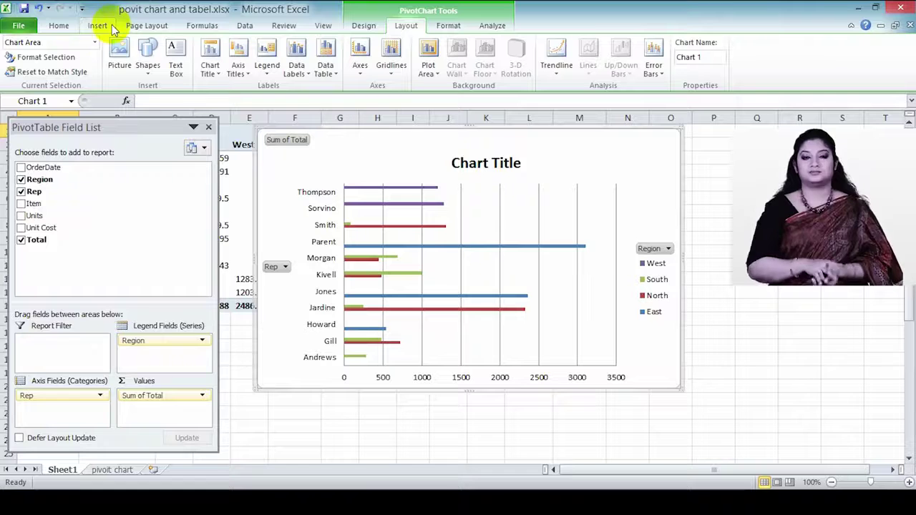
left_click(146, 68)
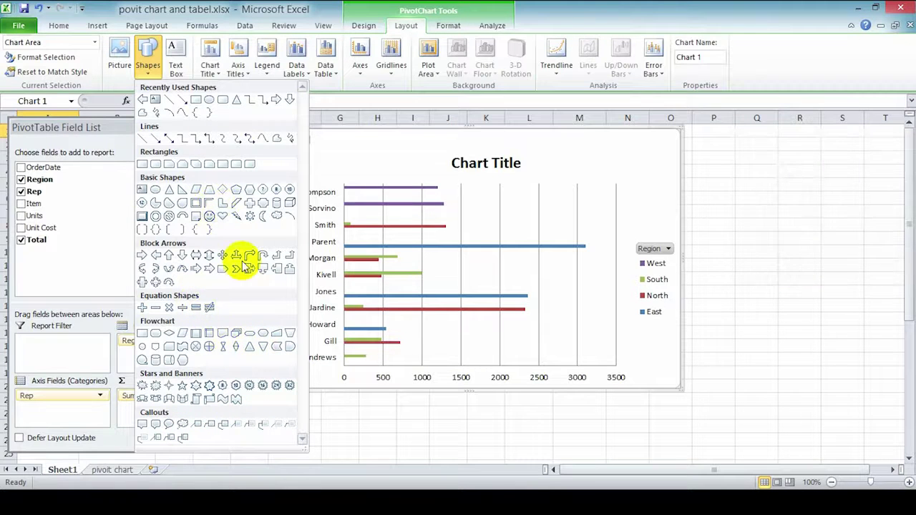
left_click(157, 259)
mouse_move(528, 191)
left_mouse_down()
mouse_move(603, 237)
mouse_move(591, 236)
mouse_move(567, 209)
left_mouse_up()
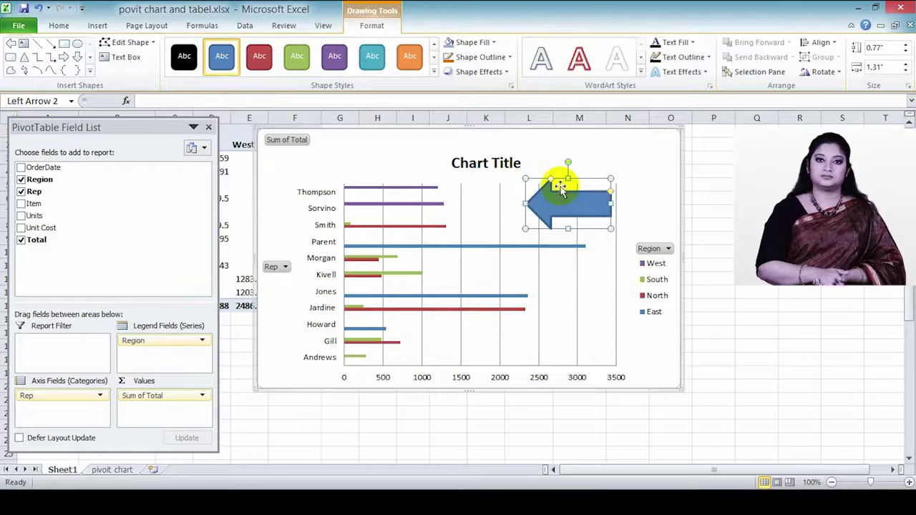
left_click(78, 46)
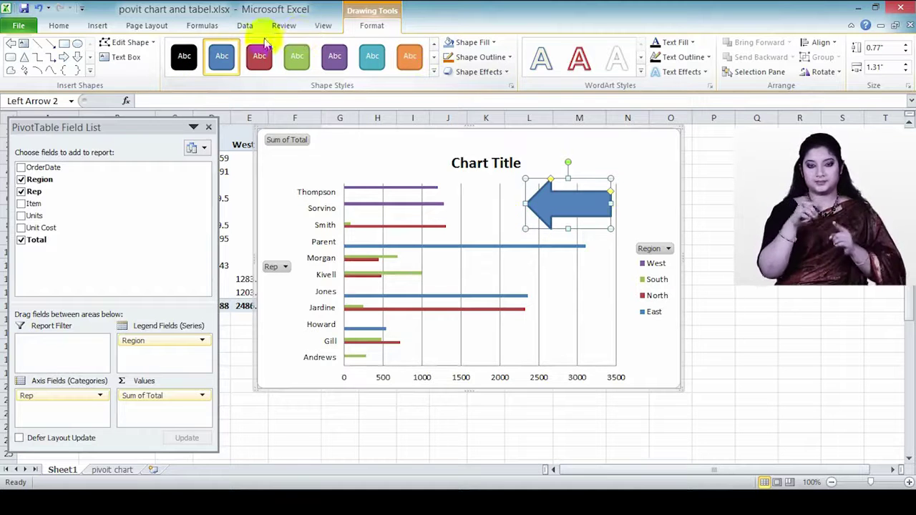
Edit the left arrow's points, moving the inner corners so the shaft narrows towards the arrowhead.
left_click(133, 45)
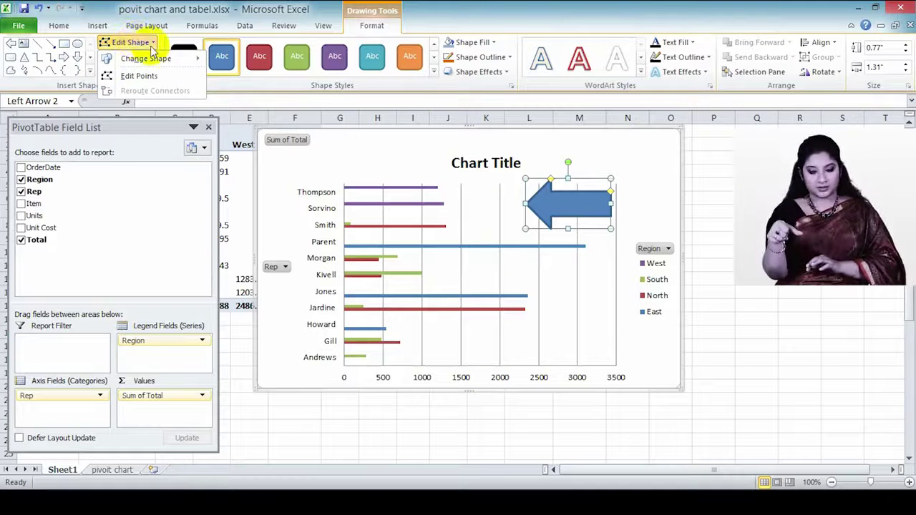
left_click(644, 199)
left_click(633, 202)
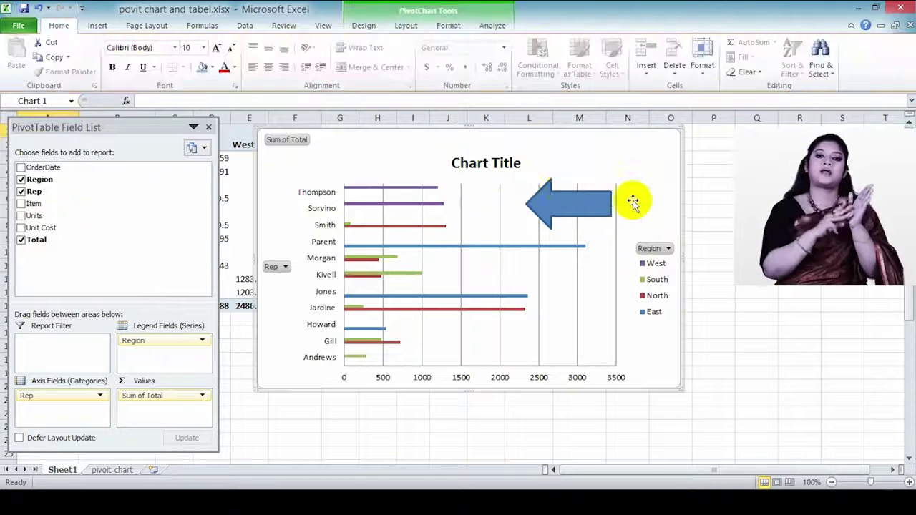
left_click(564, 200)
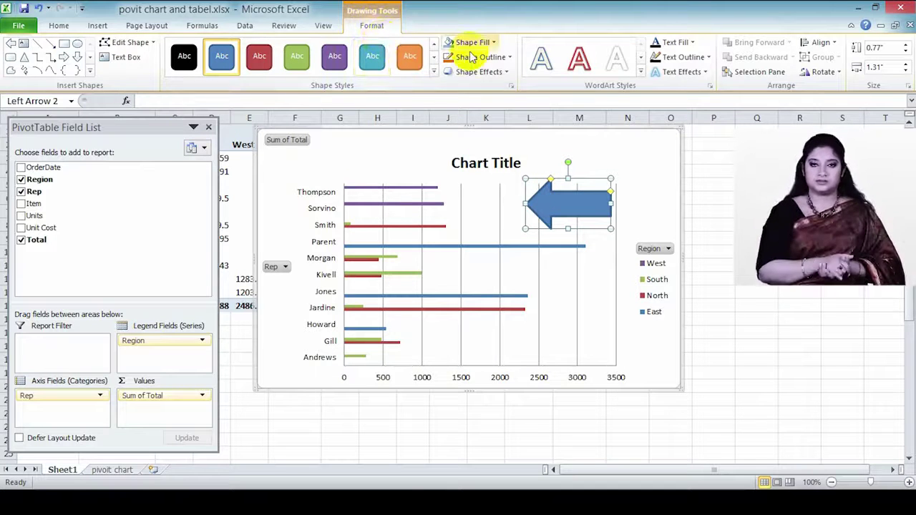
left_click(147, 45)
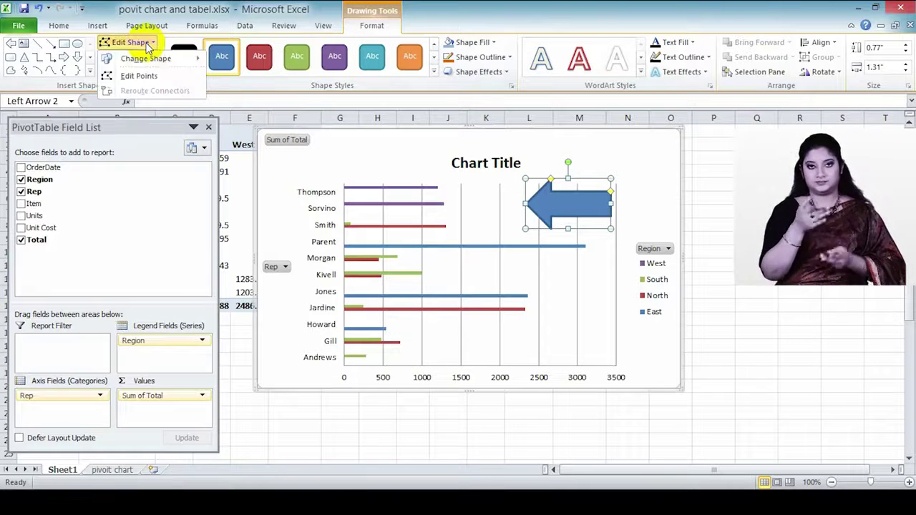
mouse_move(143, 62)
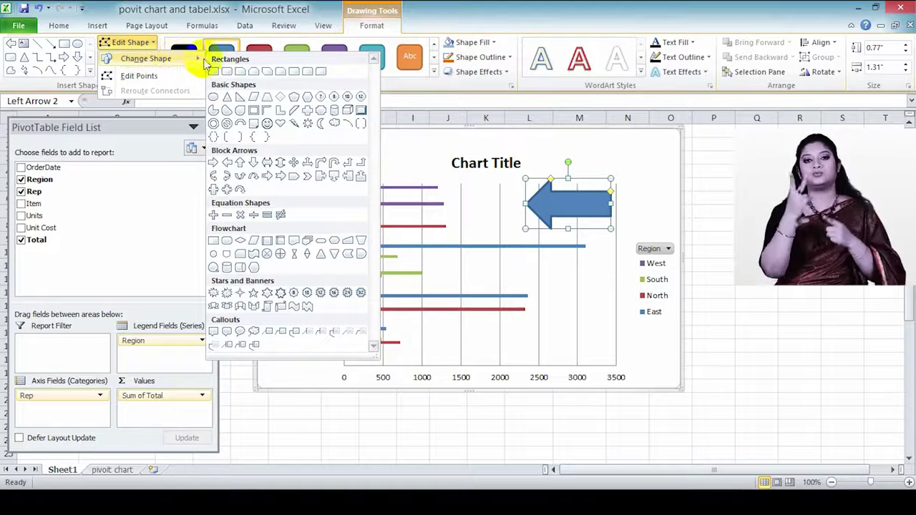
left_click(145, 79)
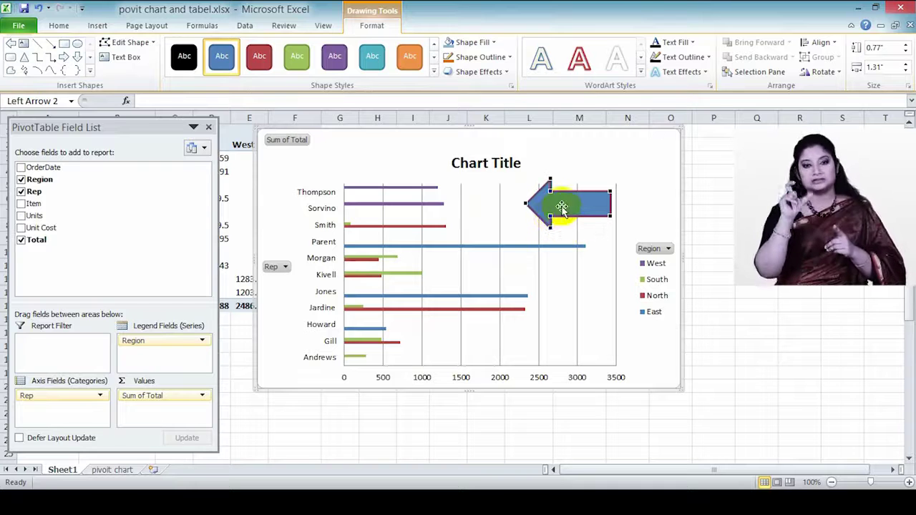
left_click(144, 43)
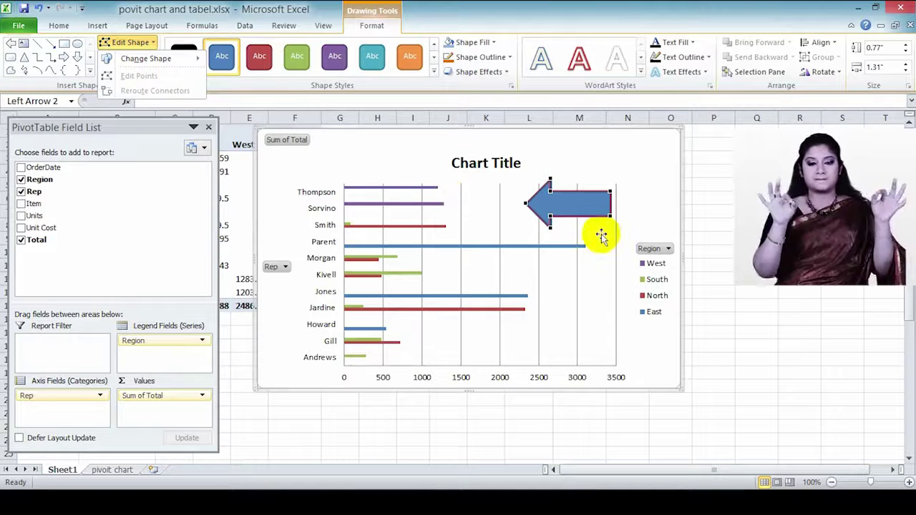
left_click(551, 215)
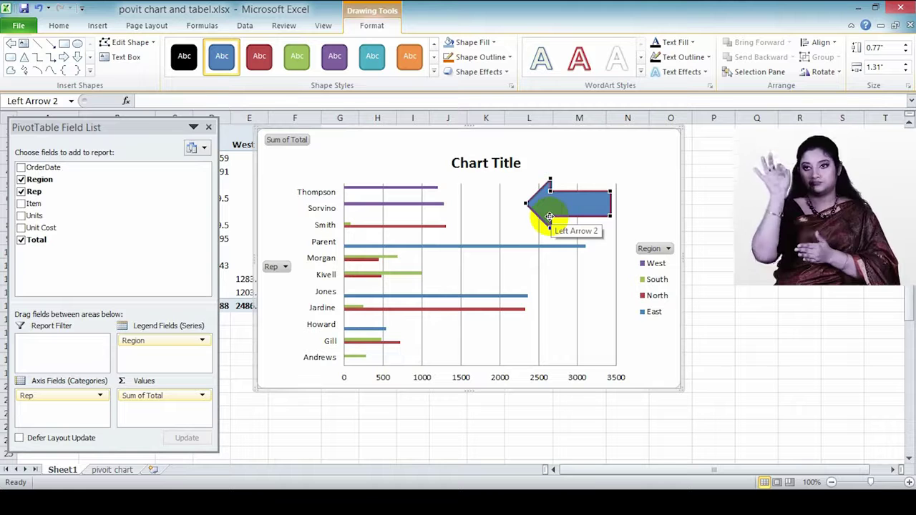
left_click_drag(554, 218, 594, 215)
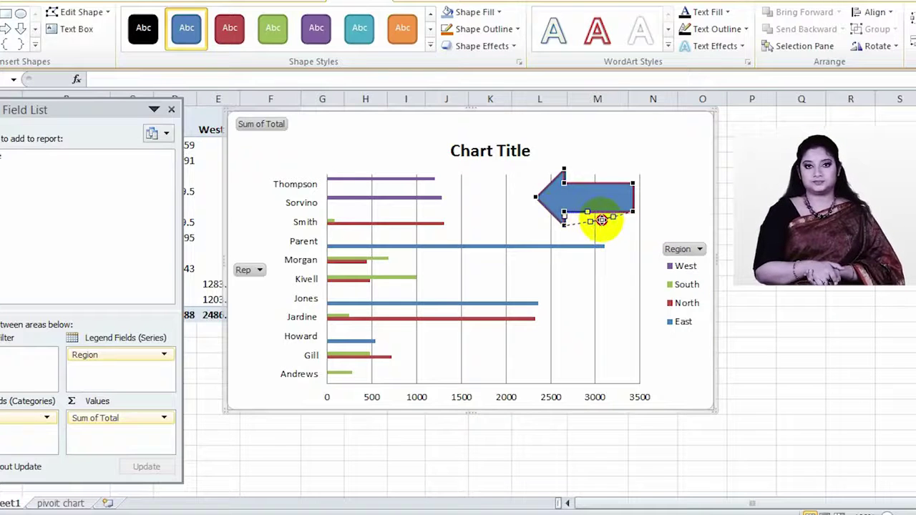
left_click_drag(566, 212, 583, 221)
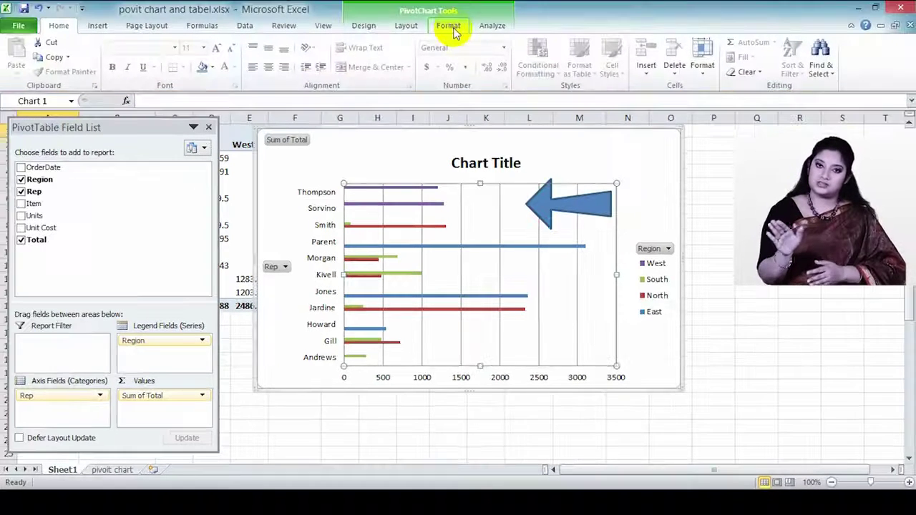
Apply the white shape style with a blue outline to the arrow.
left_click(445, 25)
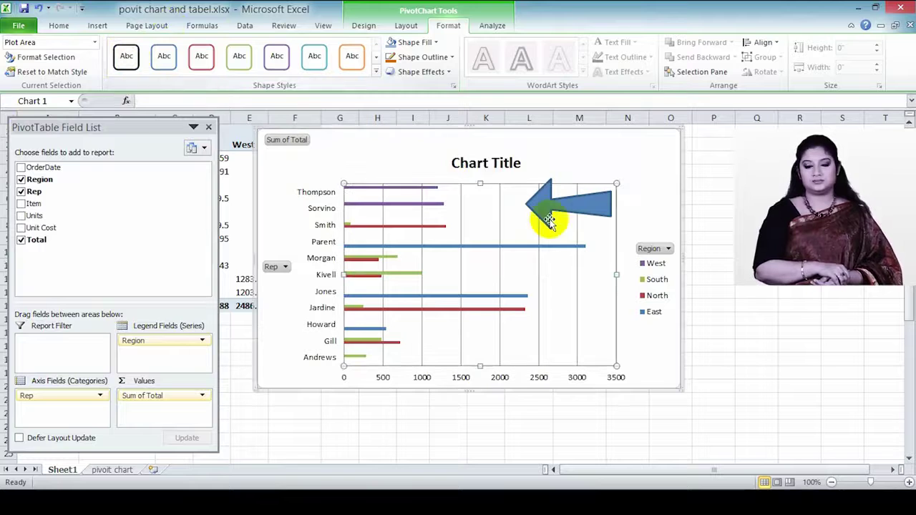
left_click(578, 205)
left_click(368, 25)
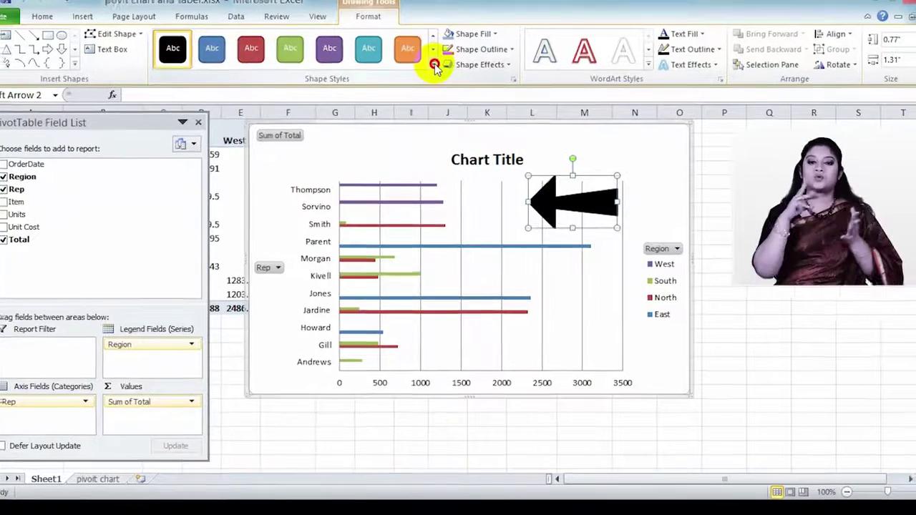
left_click(433, 71)
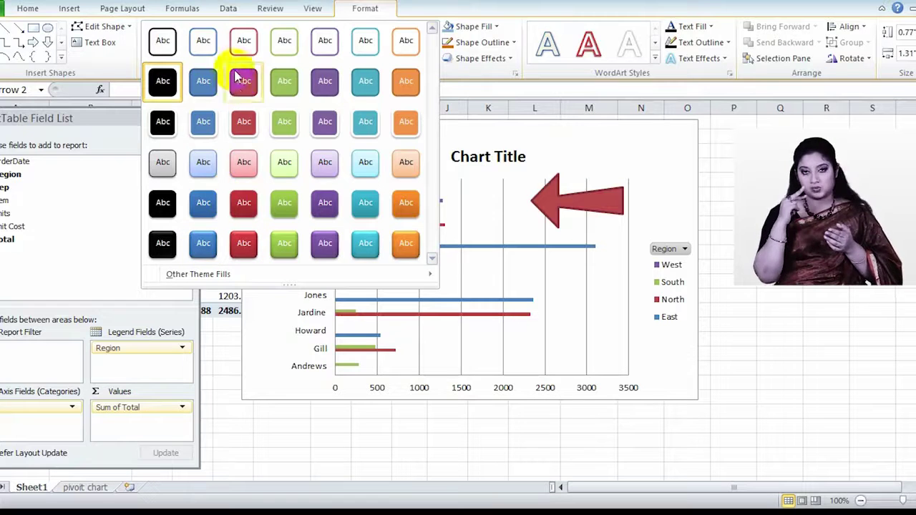
left_click(209, 53)
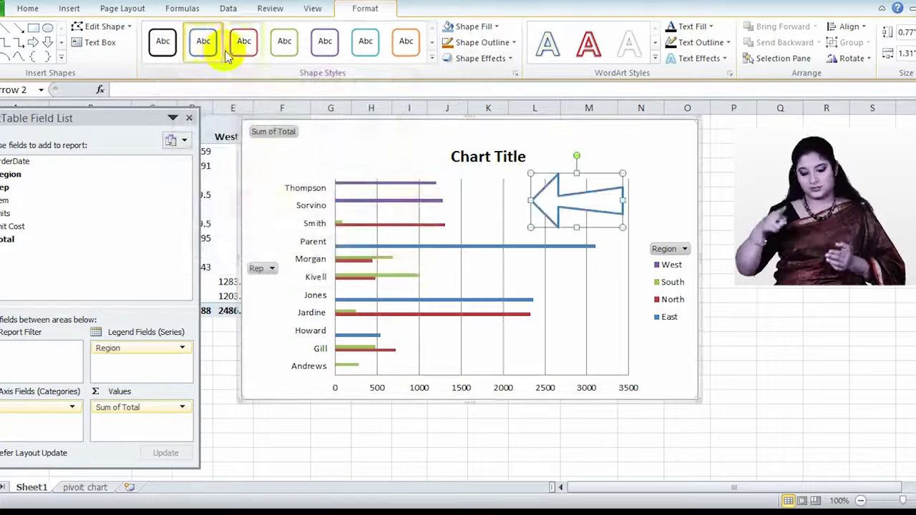
Move the chart over the pivot table so it ends at about column I, and reselect the arrow.
left_click(498, 27)
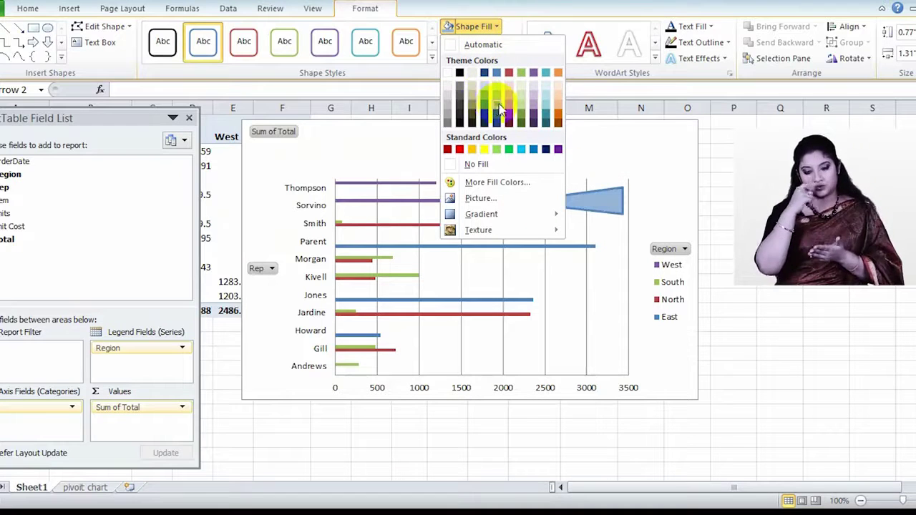
left_click(622, 131)
left_click_drag(622, 130, 264, 126)
double_click(307, 194)
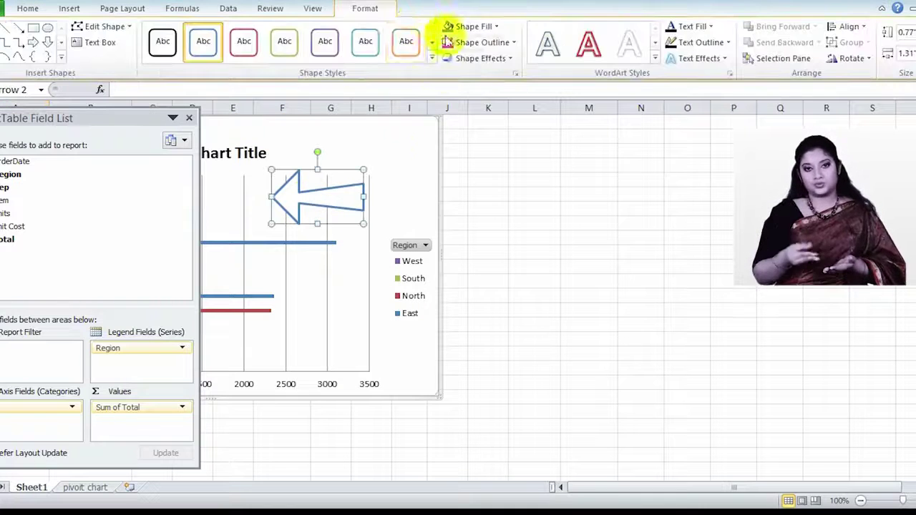
Fill the arrow with a darker tan theme color and set its outline to Automatic black.
left_click(455, 26)
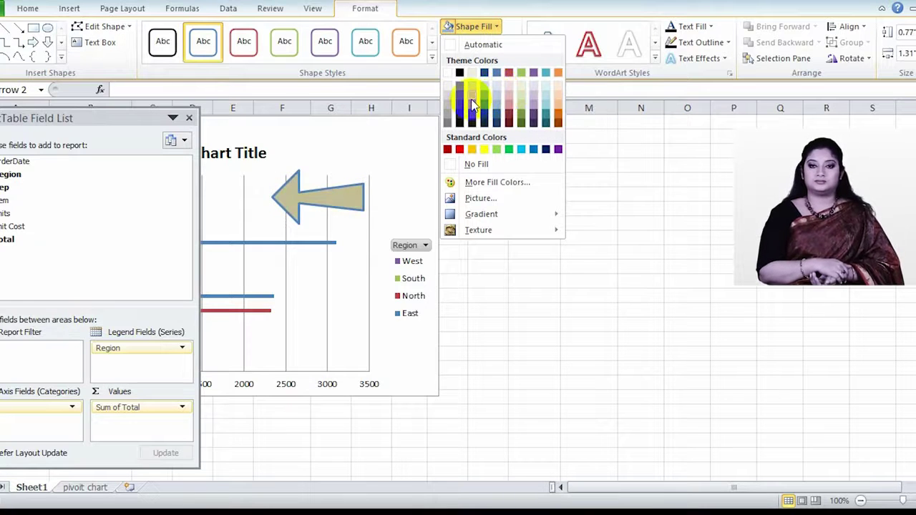
left_click(472, 98)
left_click(501, 42)
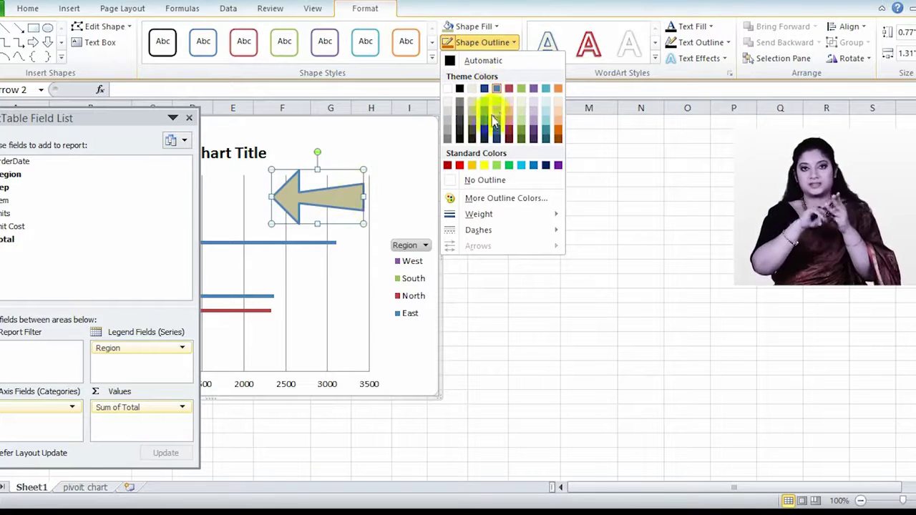
left_click(450, 61)
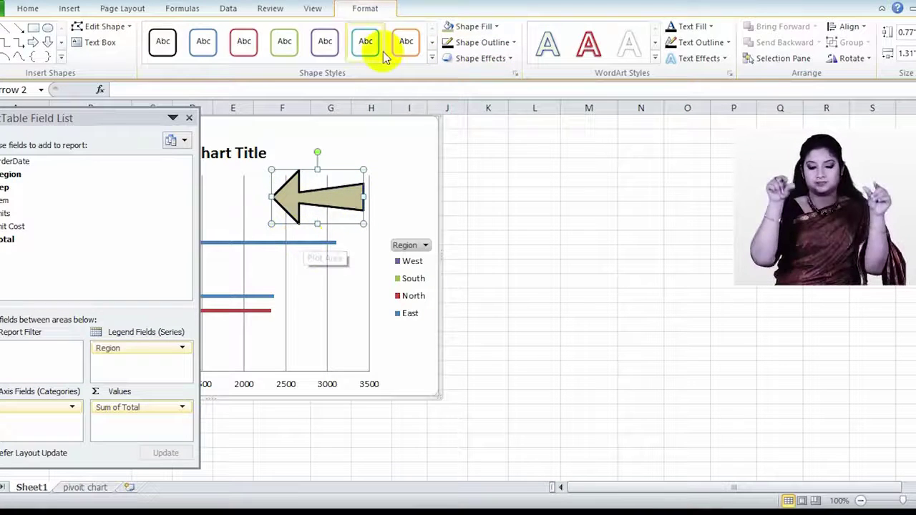
Review the preset, shadow and reflection effects for the arrow, and apply the smallest blue glow variation.
left_click(484, 60)
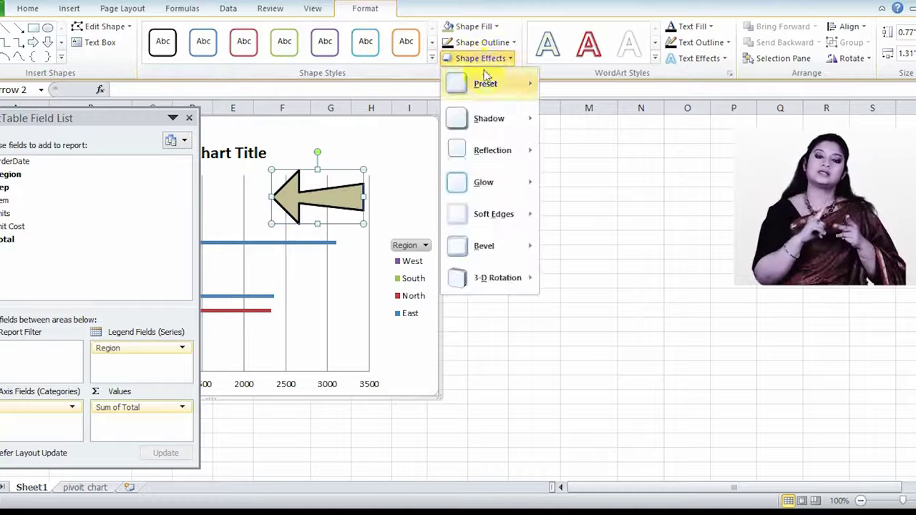
mouse_move(487, 86)
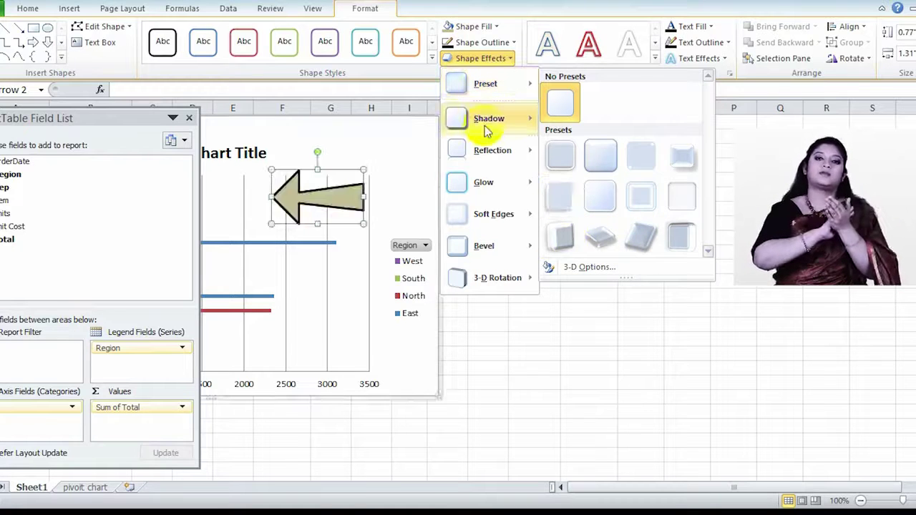
mouse_move(499, 121)
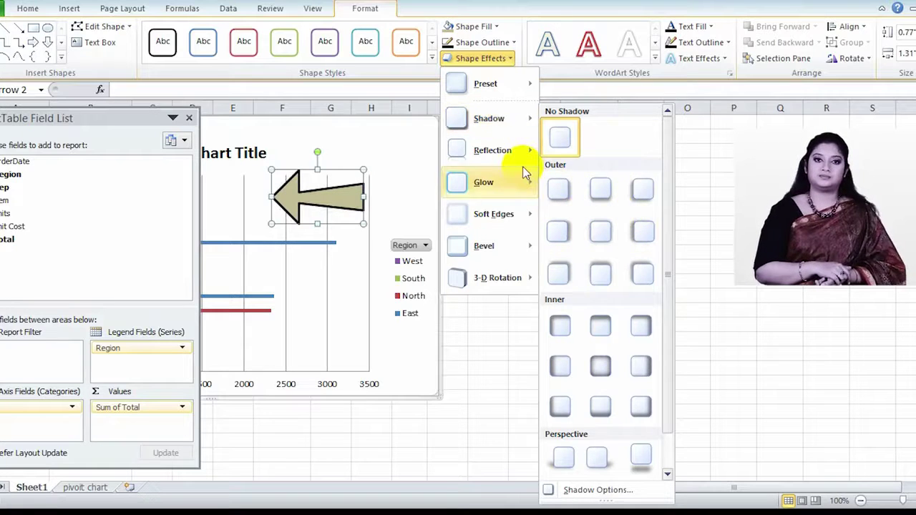
mouse_move(512, 161)
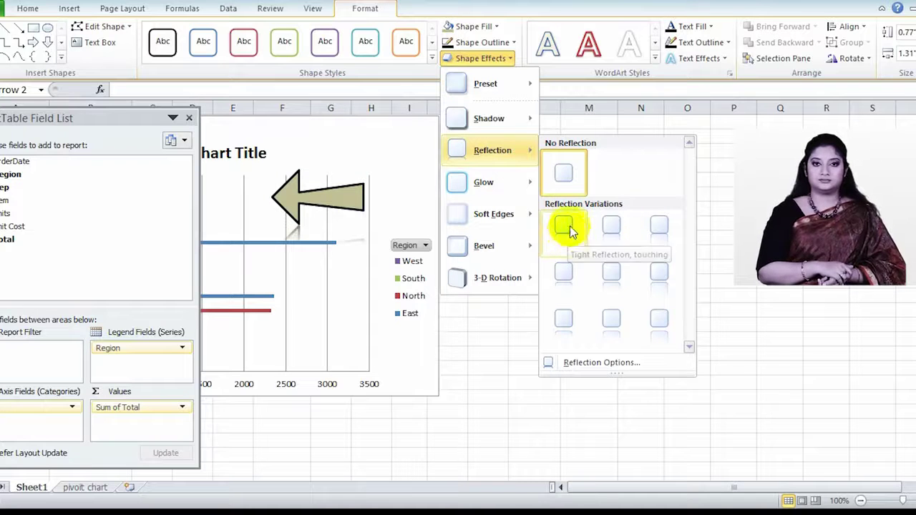
mouse_move(533, 182)
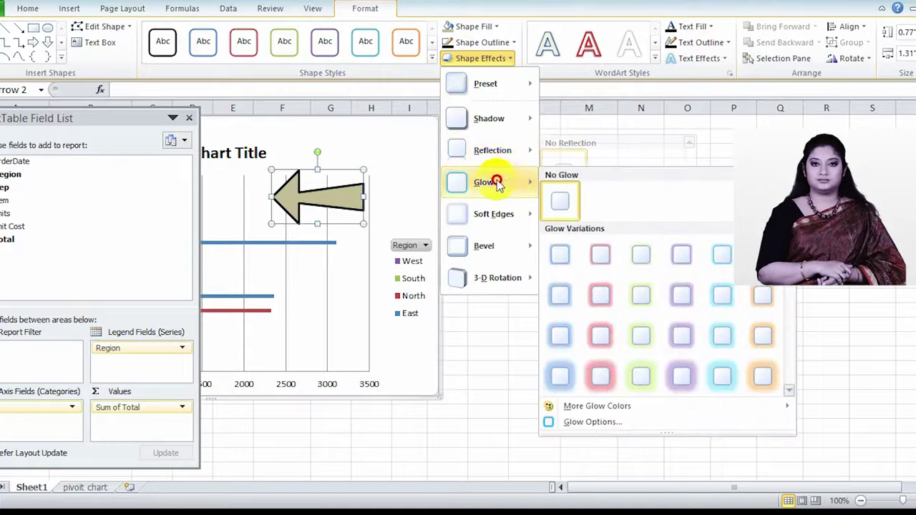
left_click(562, 257)
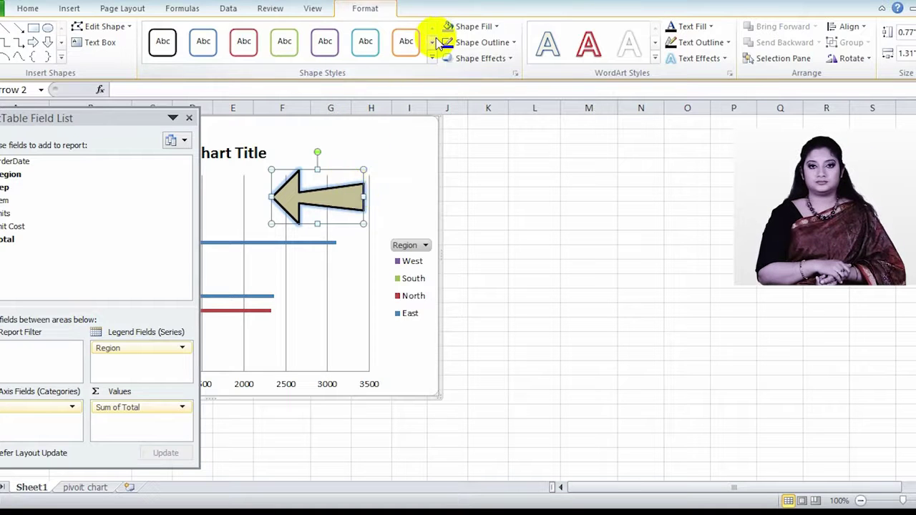
Set the arrow's reflection effect to No Reflection.
left_click(480, 58)
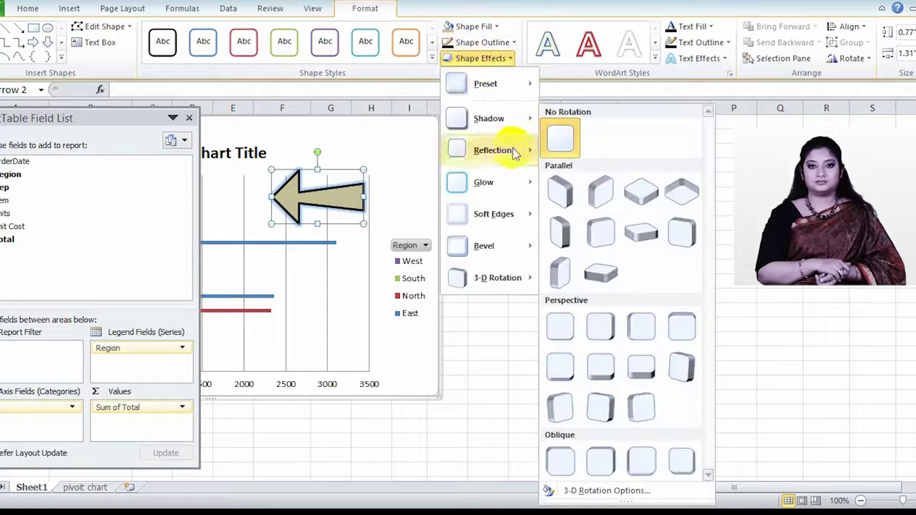
mouse_move(510, 97)
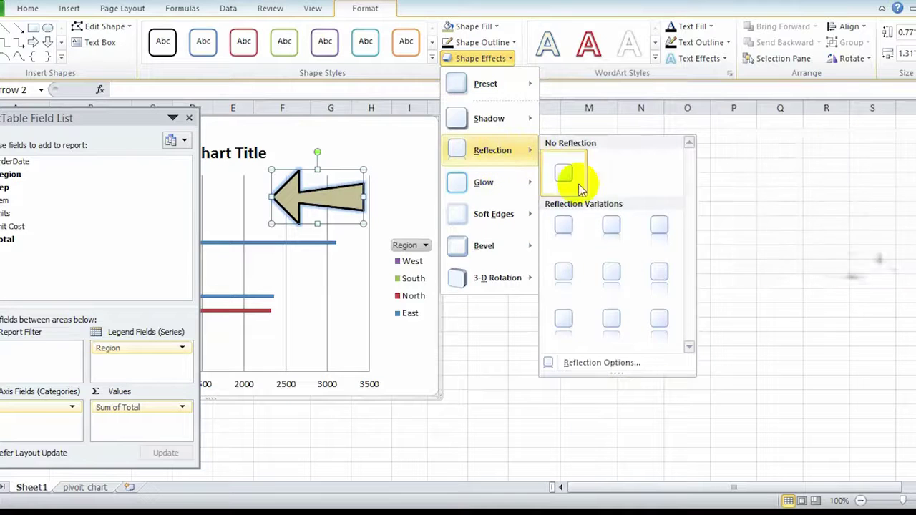
left_click(564, 172)
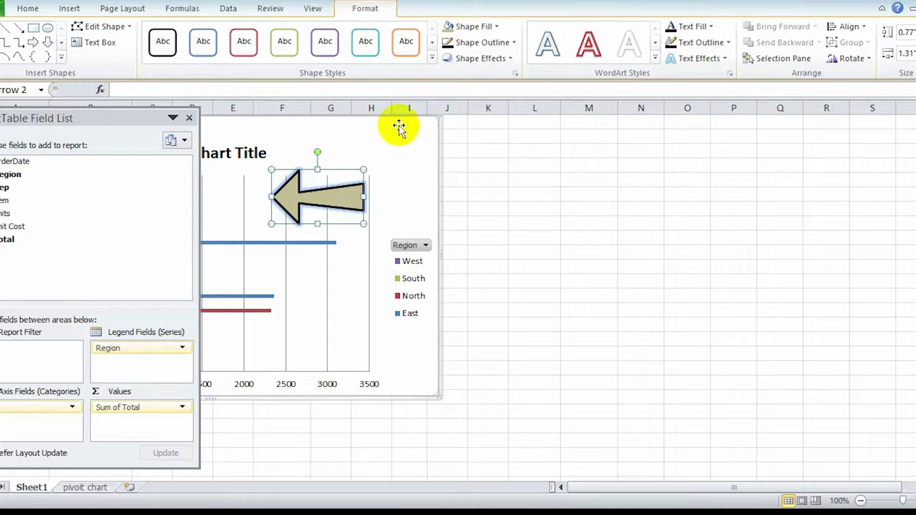
Move the chart clear of the pivot table to span about columns G to P, and delete the arrow from it.
left_click_drag(320, 126, 650, 162)
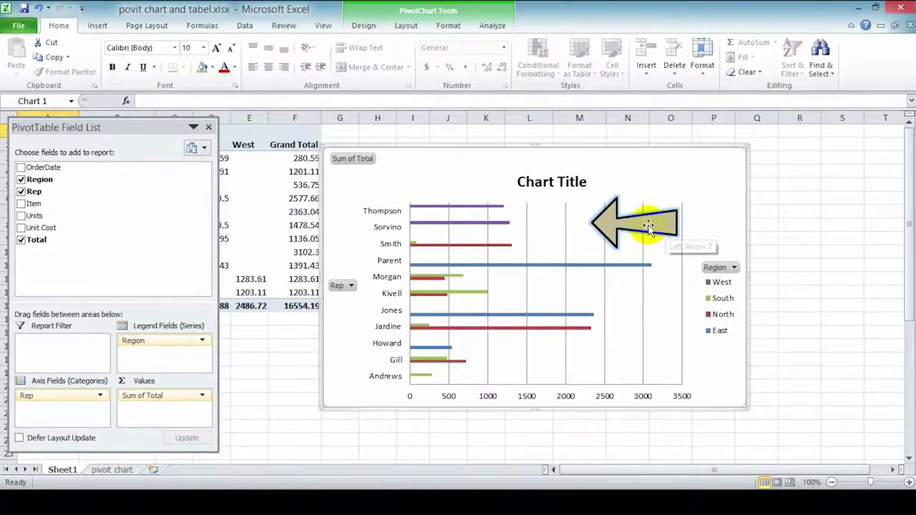
left_click(663, 224)
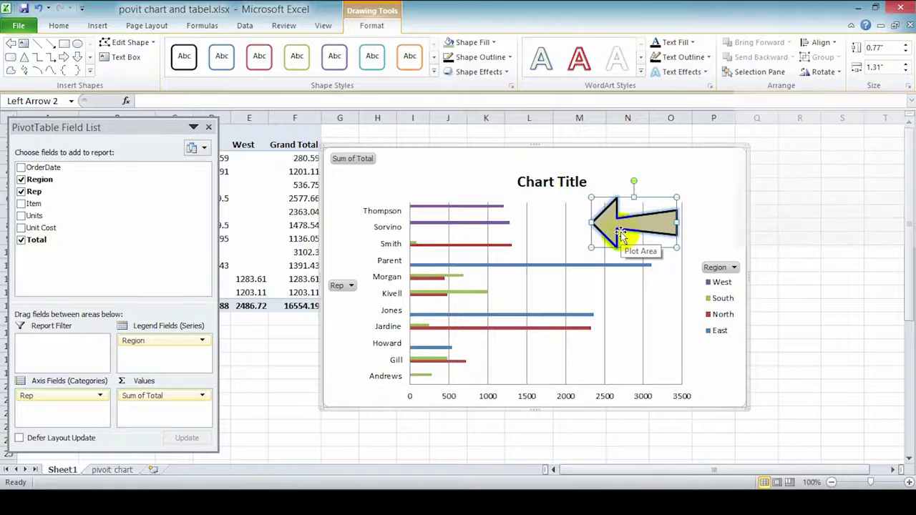
key("Delete")
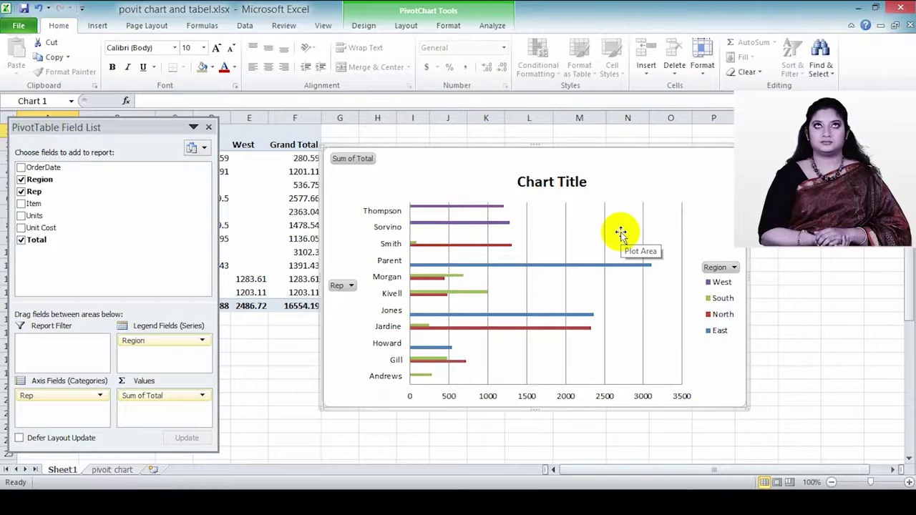
Shift the chart slightly down on the worksheet.
left_click(592, 203)
left_click(405, 27)
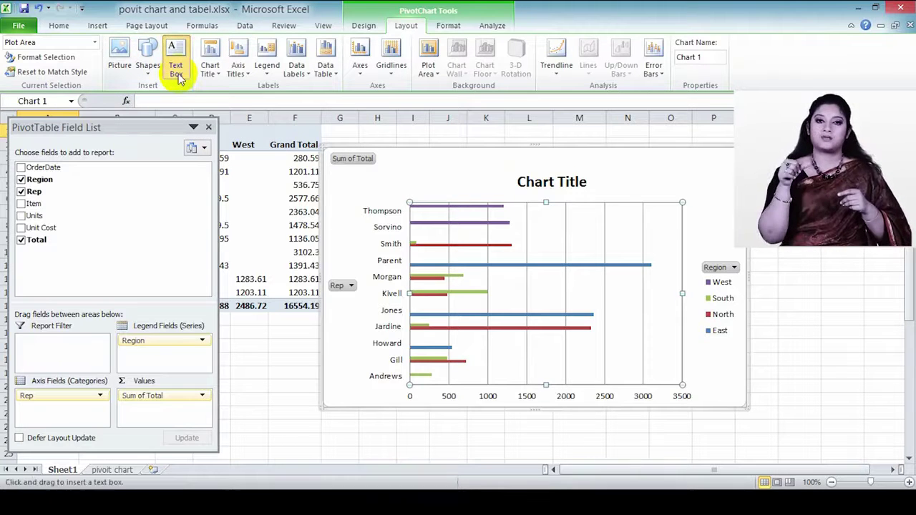
mouse_move(604, 204)
left_mouse_down()
mouse_move(630, 219)
mouse_move(603, 194)
mouse_move(618, 209)
left_mouse_up()
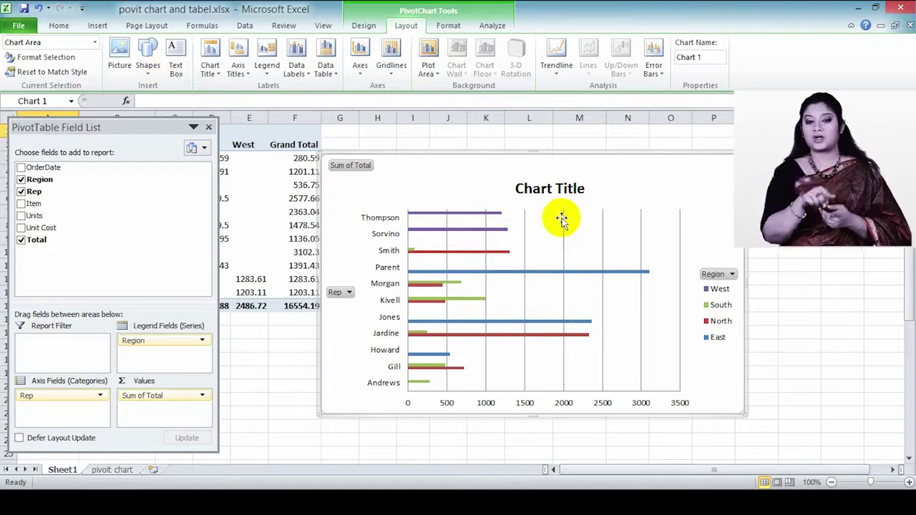
Replace the chart title text with "pivoit chart" and close the title's format settings.
left_click(215, 71)
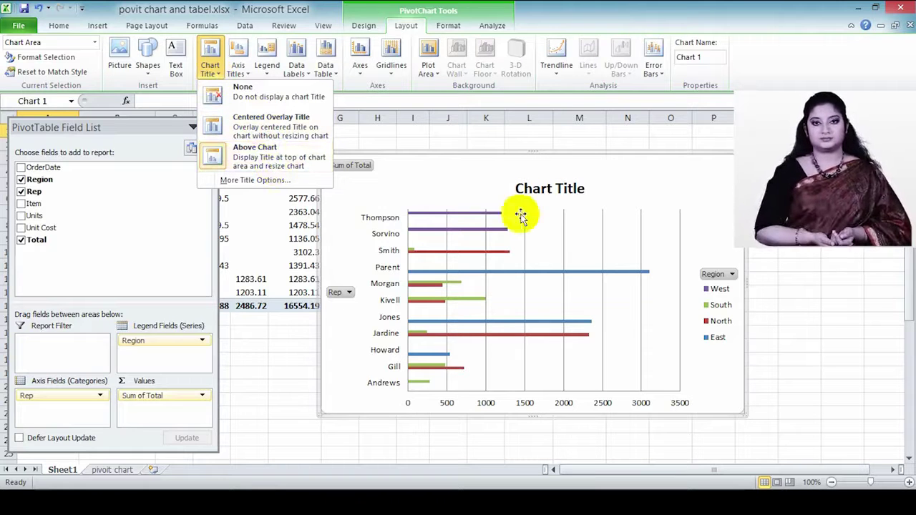
left_click(578, 189)
double_click(577, 188)
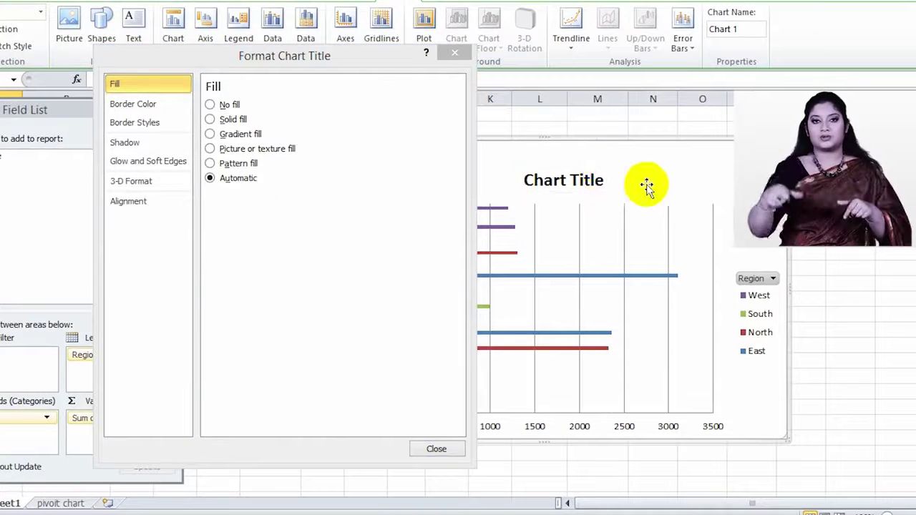
left_click(646, 186)
left_click(597, 180)
left_click_drag(603, 180, 535, 181)
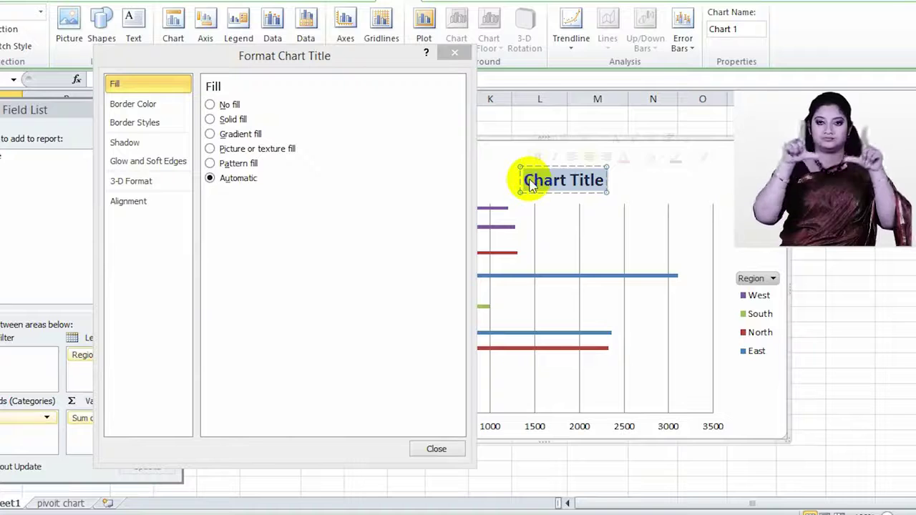
left_click(530, 184)
mouse_move(529, 179)
left_mouse_down()
mouse_move(550, 172)
mouse_move(542, 179)
left_mouse_up()
left_click(559, 180)
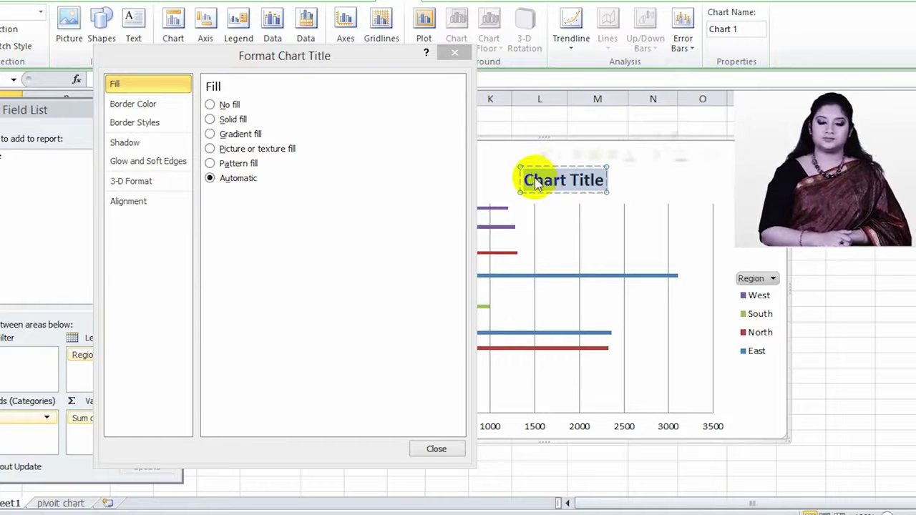
type("pivoit")
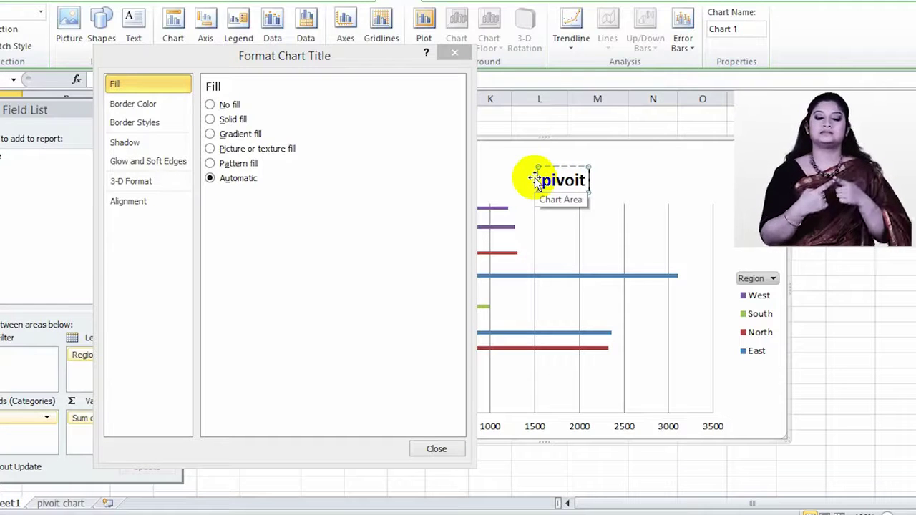
type(" chart")
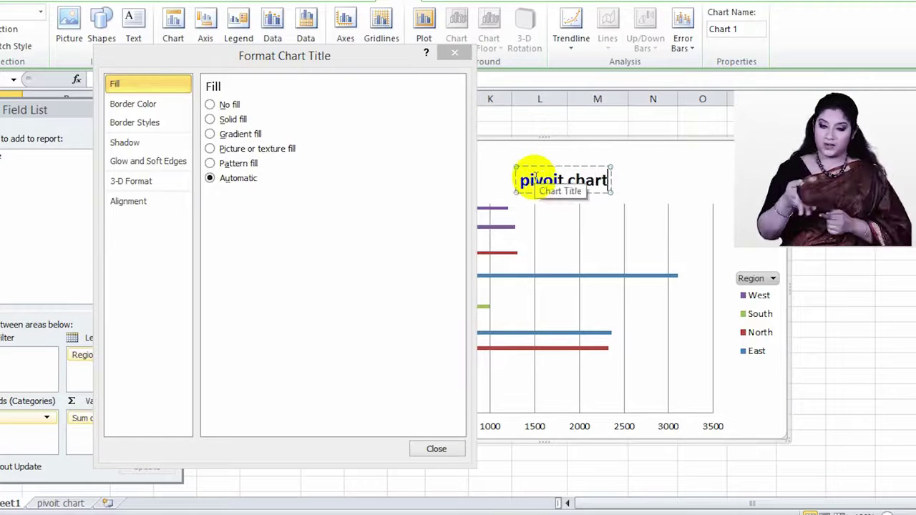
key("Return")
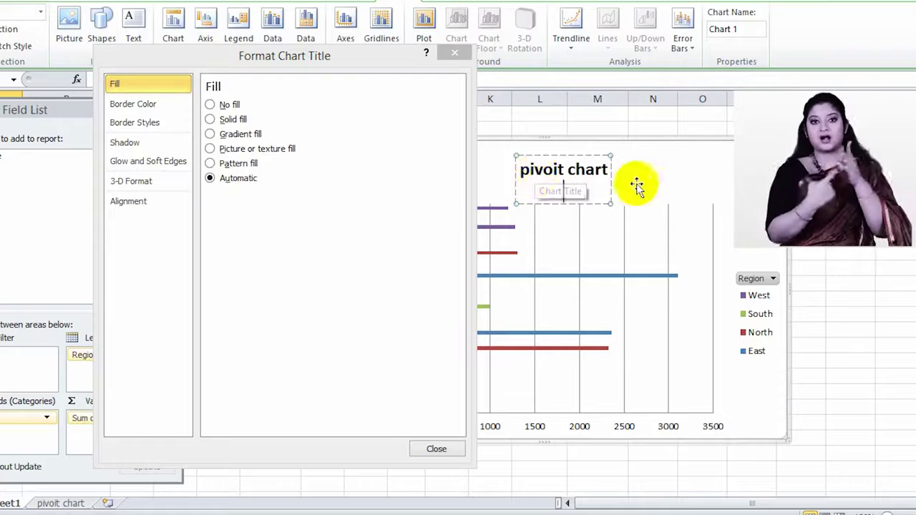
left_click(582, 164)
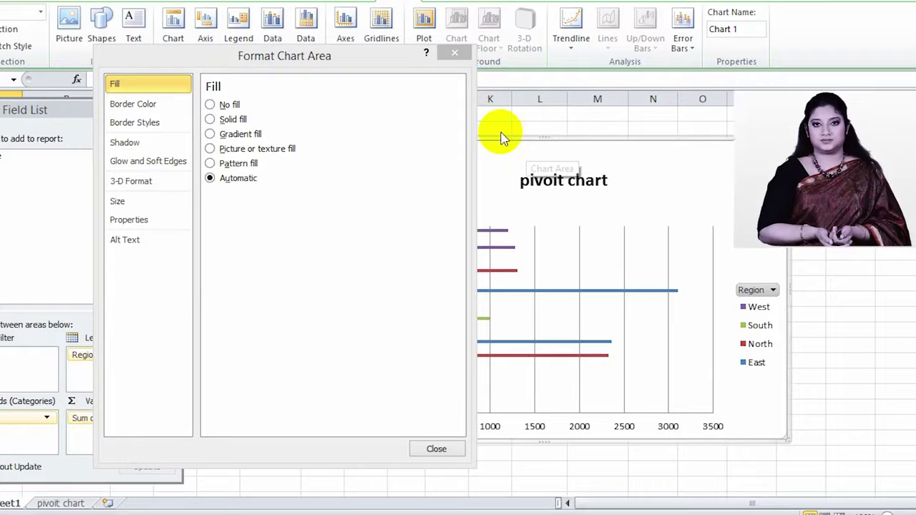
left_click(456, 52)
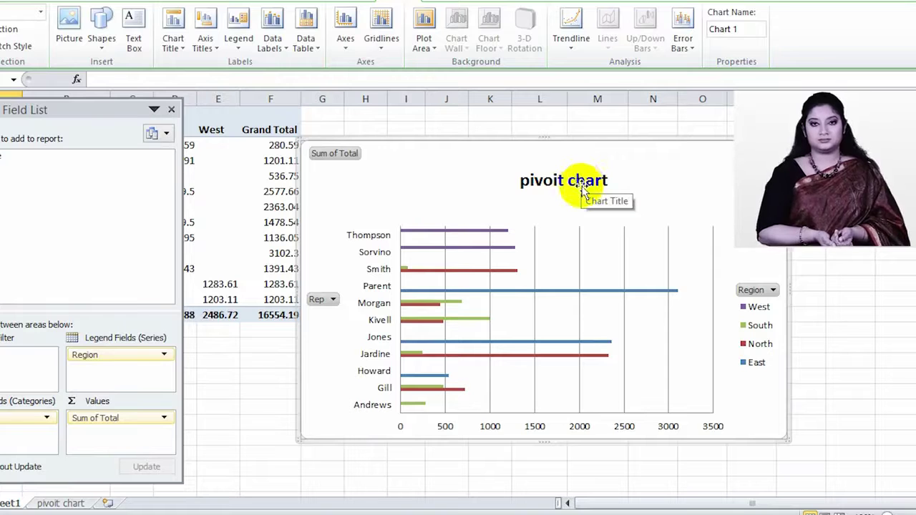
Remove the chart title and add a new one as a Centered Overlay Title.
left_click(184, 45)
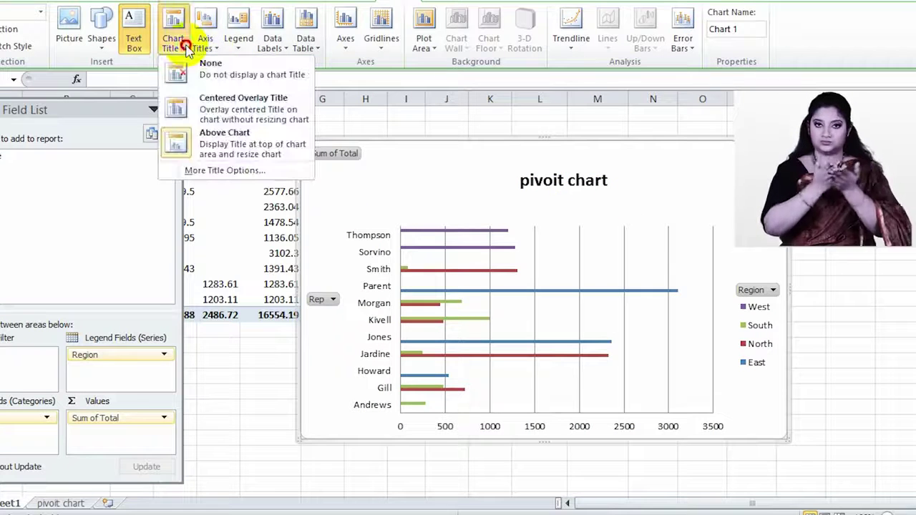
left_click(233, 77)
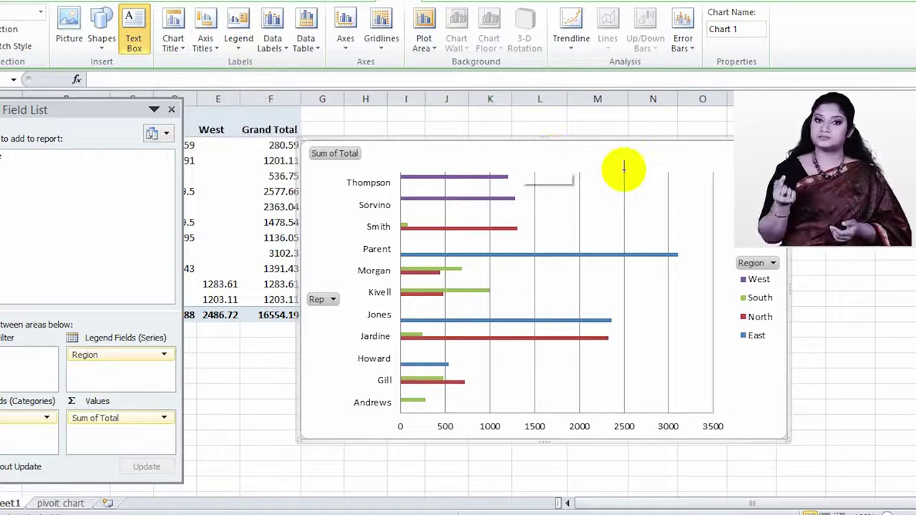
left_click(177, 47)
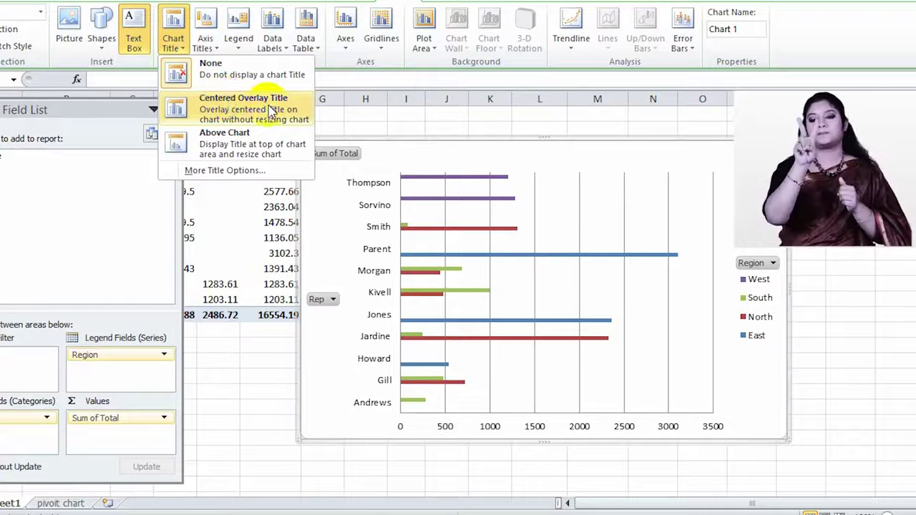
left_click(256, 106)
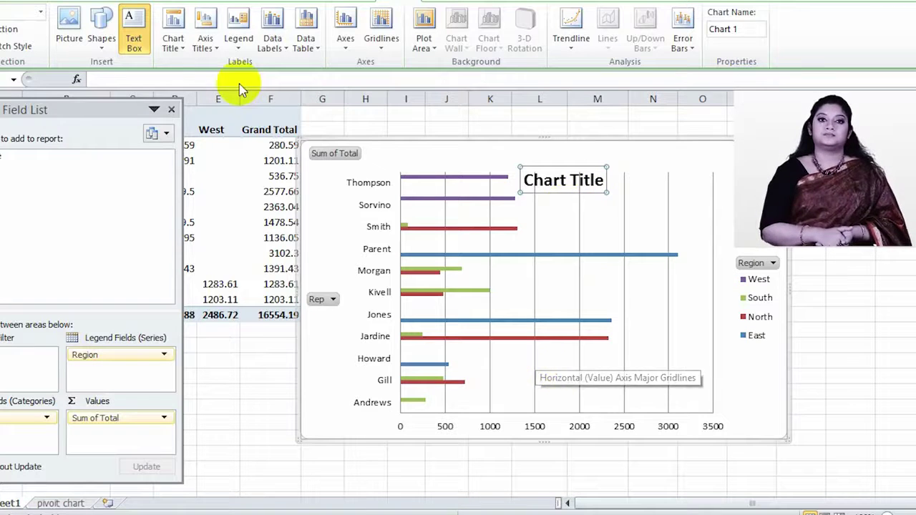
Change the chart title placement to Above Chart.
left_click(174, 48)
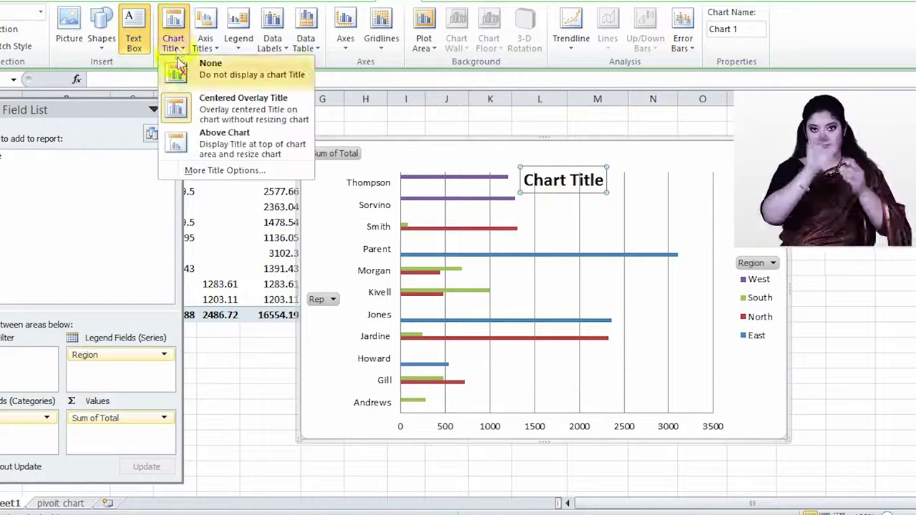
left_click(225, 150)
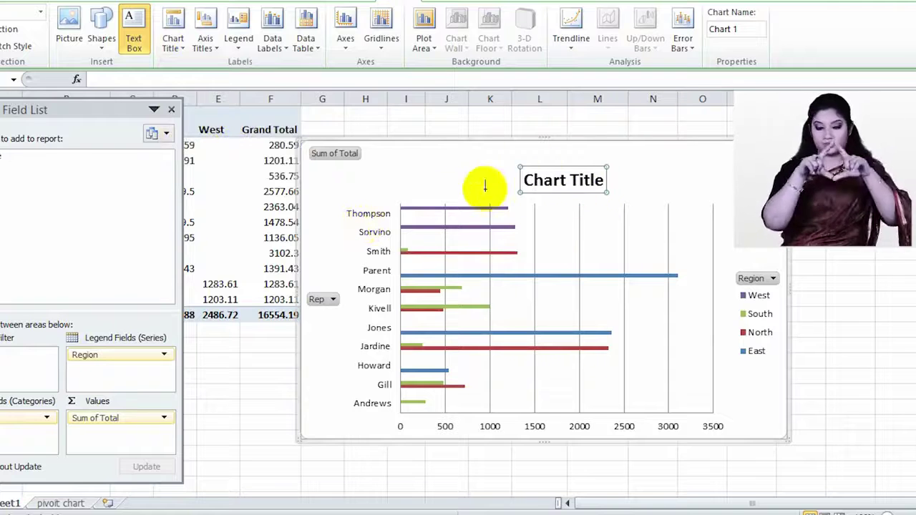
double_click(582, 190)
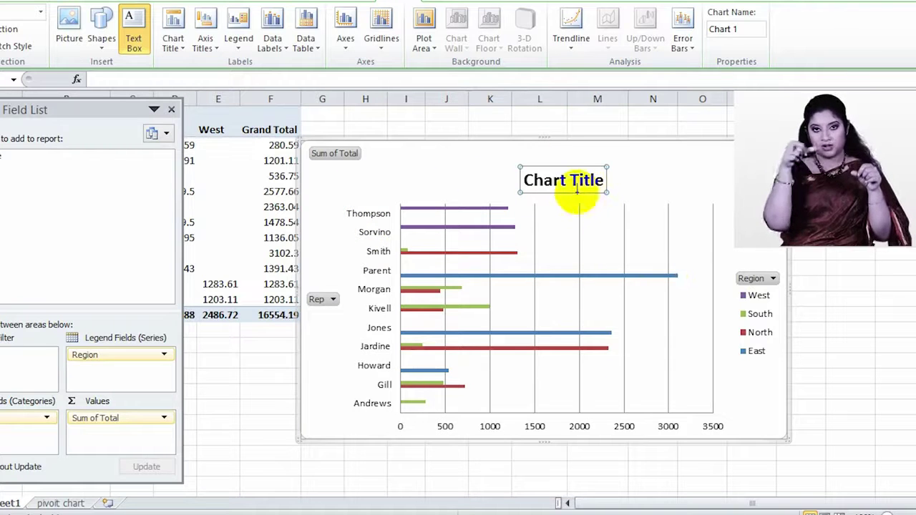
left_click(620, 176)
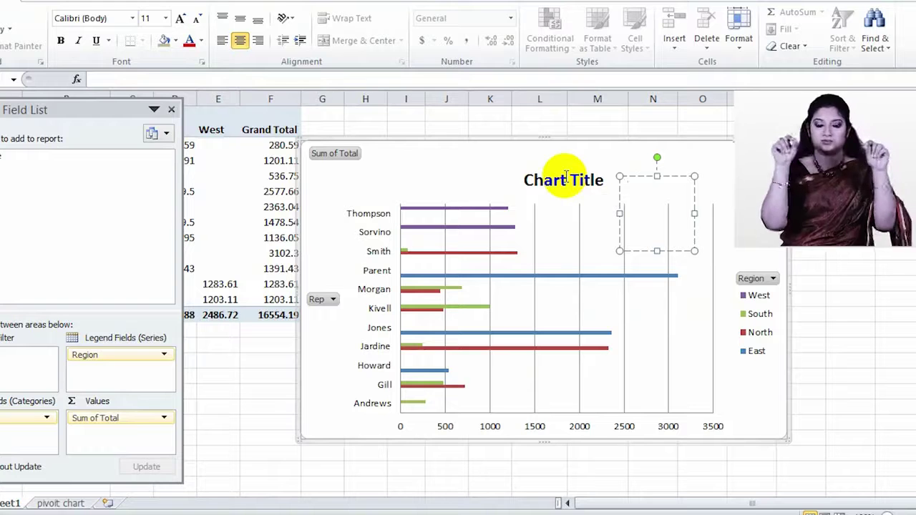
left_click_drag(692, 176, 625, 248)
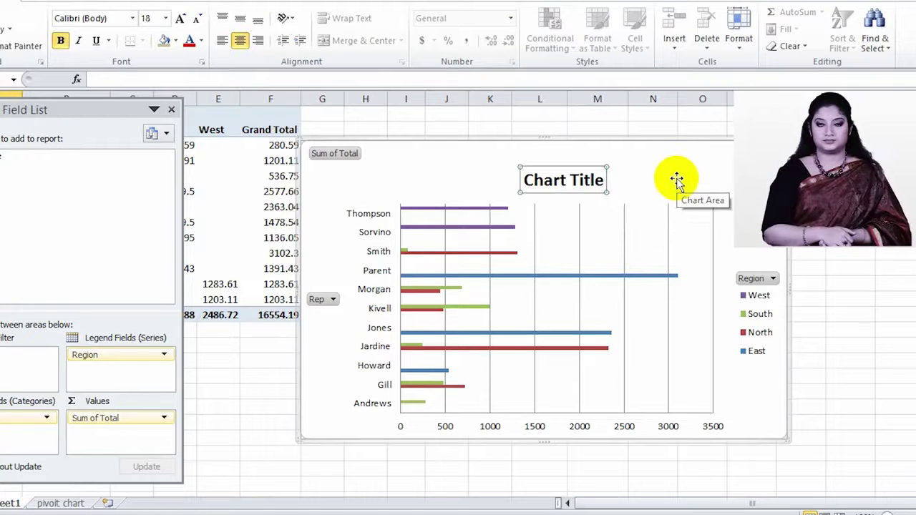
Open the chart title's format settings and review the border, shadow, glow and soft edges, 3-D and alignment options.
double_click(585, 180)
left_click(490, 167)
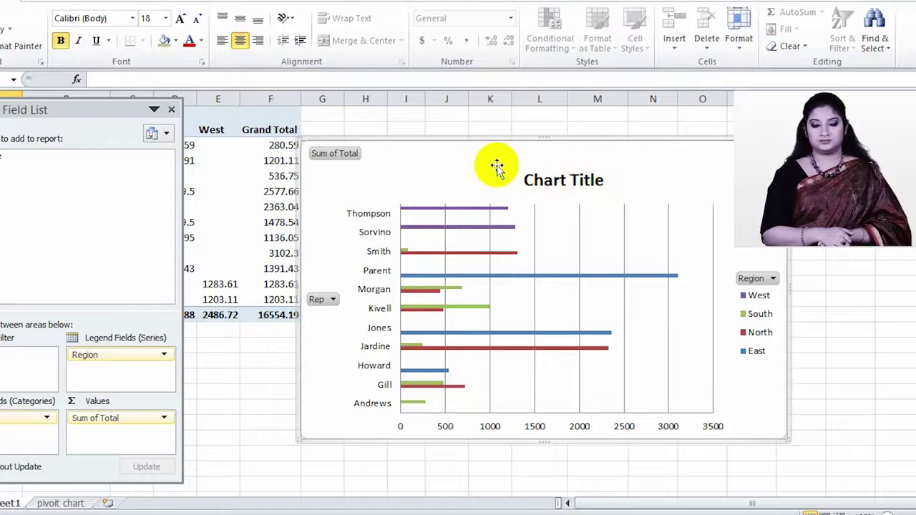
left_click(578, 179)
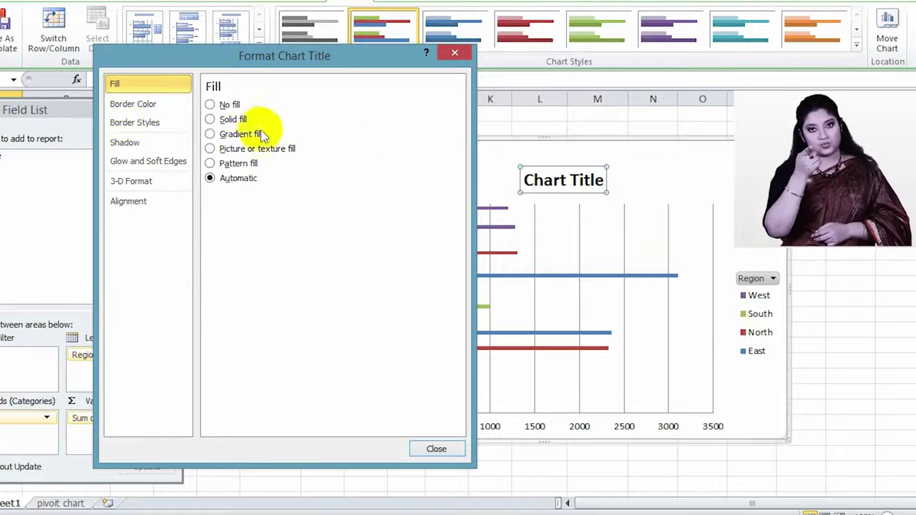
left_click_drag(343, 57, 310, 82)
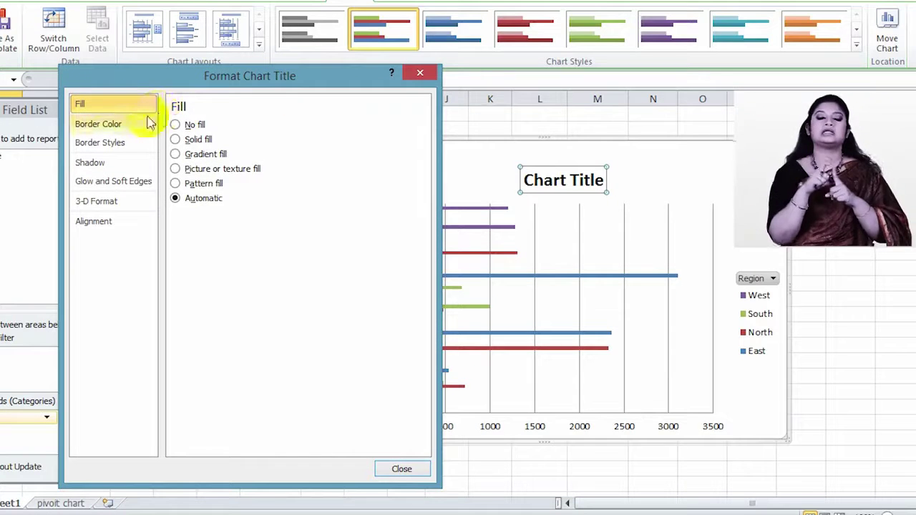
left_click(117, 128)
left_click(107, 144)
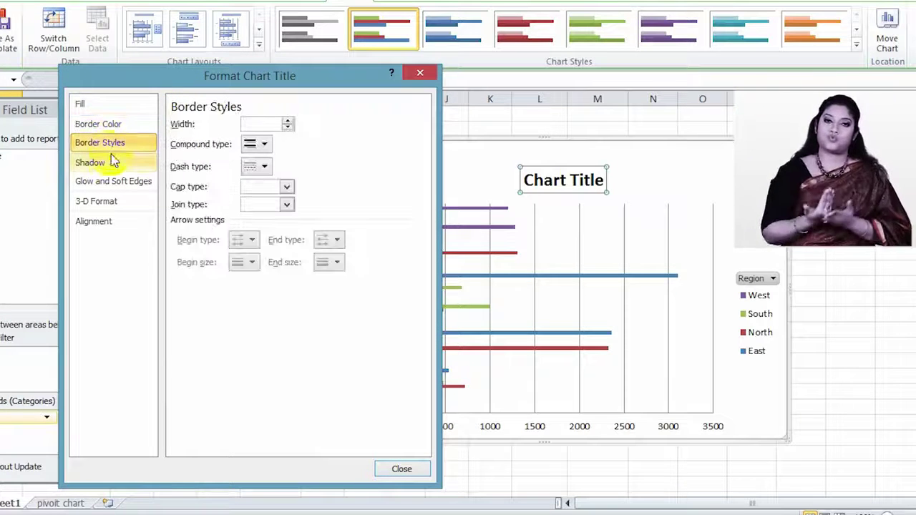
left_click(111, 164)
left_click(128, 186)
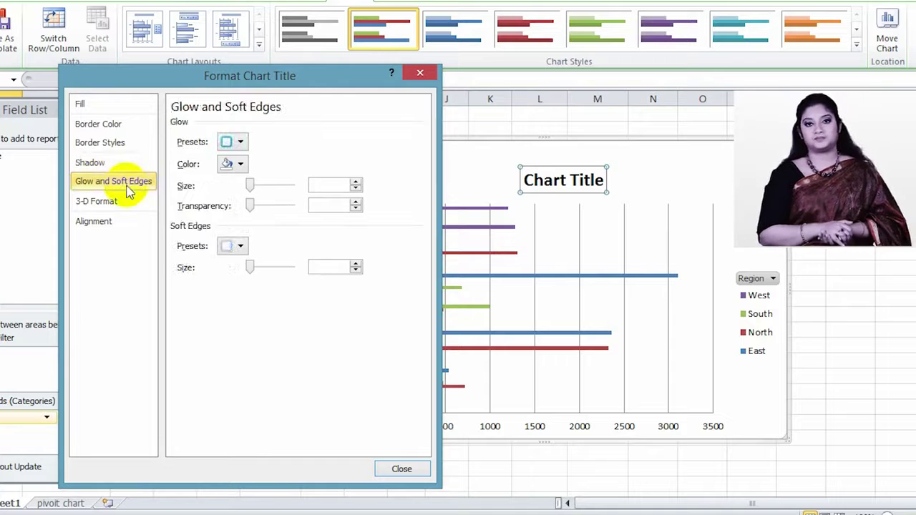
left_click(127, 203)
left_click(123, 221)
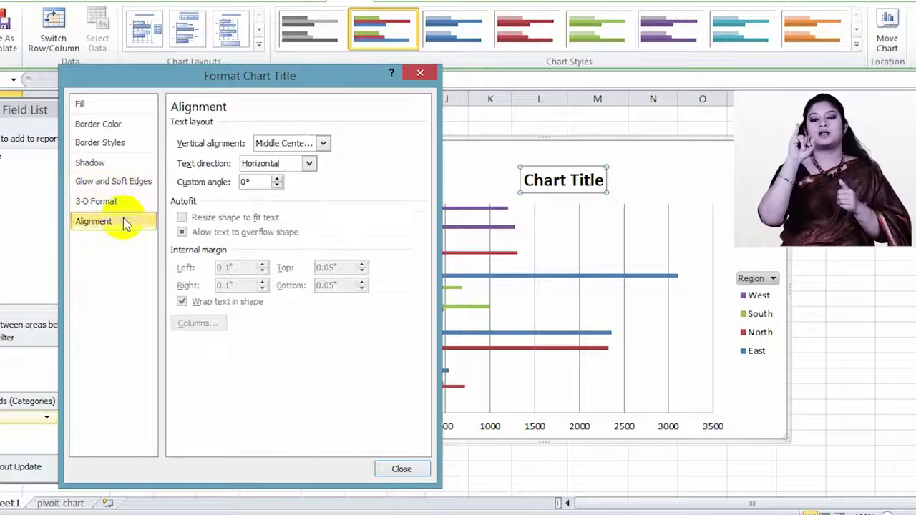
Tilt the chart title through several custom angles, including -4° and -1°, and return it to 0°.
left_click(277, 185)
left_click(277, 185)
left_click(276, 185)
left_click(276, 185)
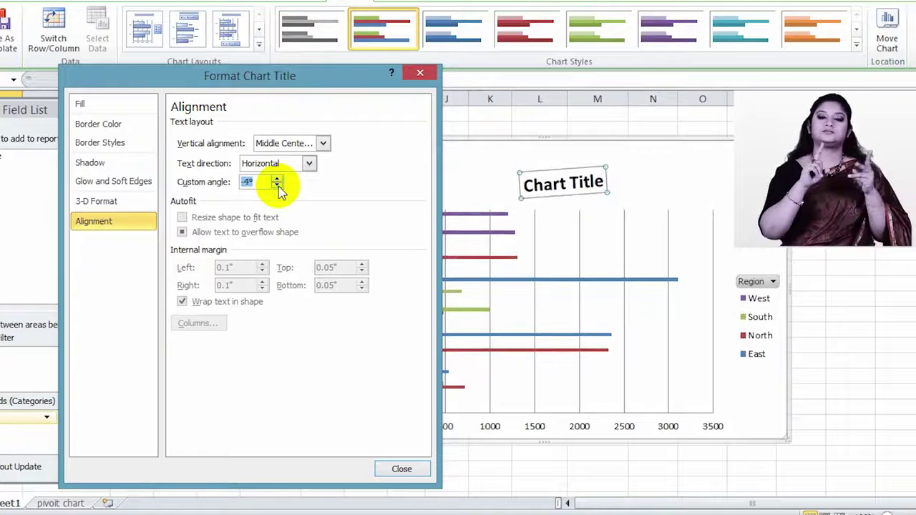
left_click(277, 186)
left_click(277, 179)
left_click(278, 178)
left_click(277, 178)
left_click(278, 178)
left_click(277, 178)
left_click(278, 178)
left_click(277, 178)
left_click(277, 179)
left_click(278, 178)
left_click(277, 178)
left_click(278, 178)
left_click(277, 178)
left_click(277, 178)
left_click(277, 178)
left_click(278, 178)
left_click(277, 178)
left_click(280, 186)
left_click(278, 178)
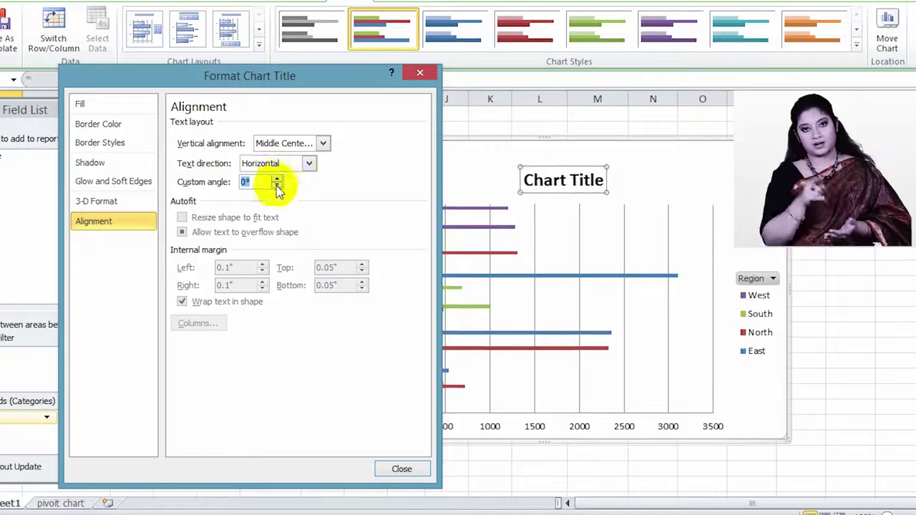
left_click(278, 188)
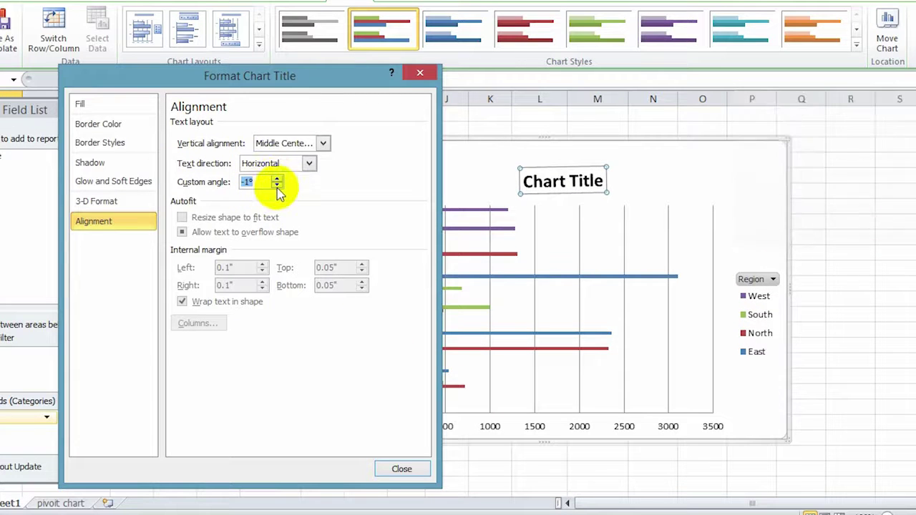
left_click(276, 179)
Rotate the chart title's text direction to 270° and switch it back to Horizontal.
left_click(309, 164)
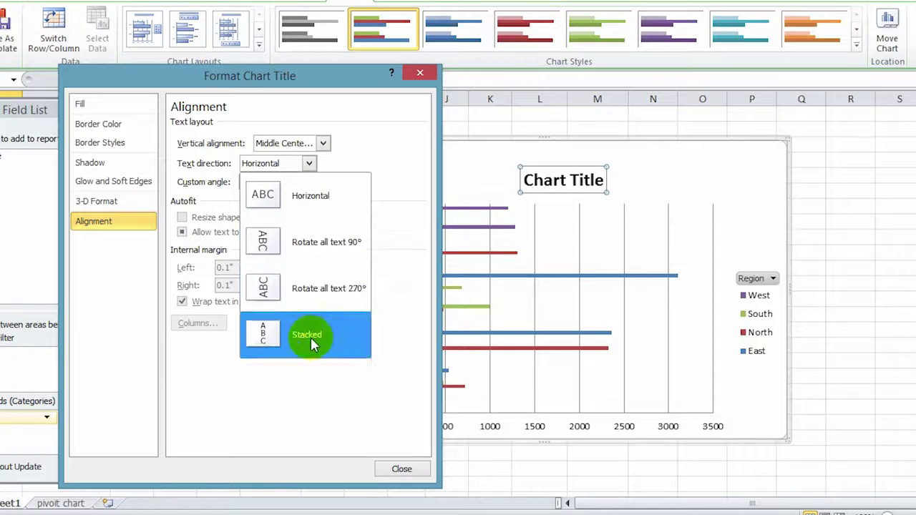
left_click(311, 283)
left_click(309, 164)
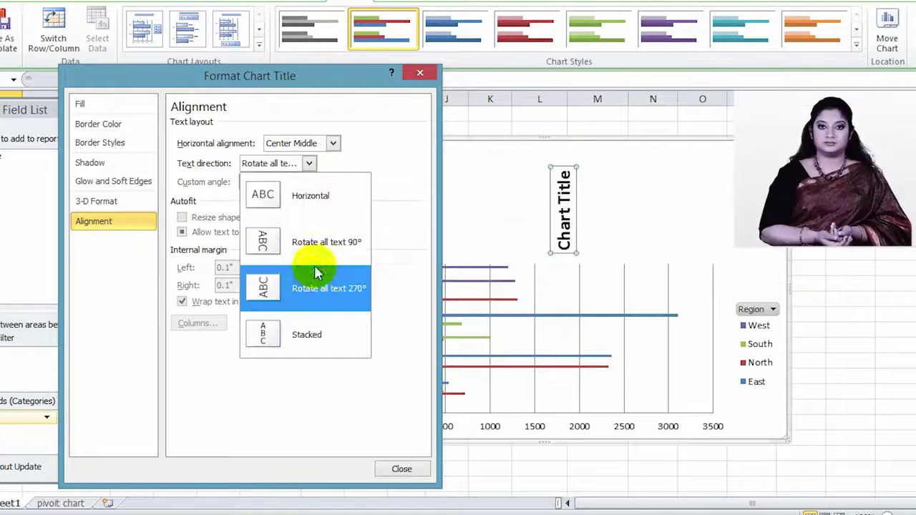
left_click(308, 205)
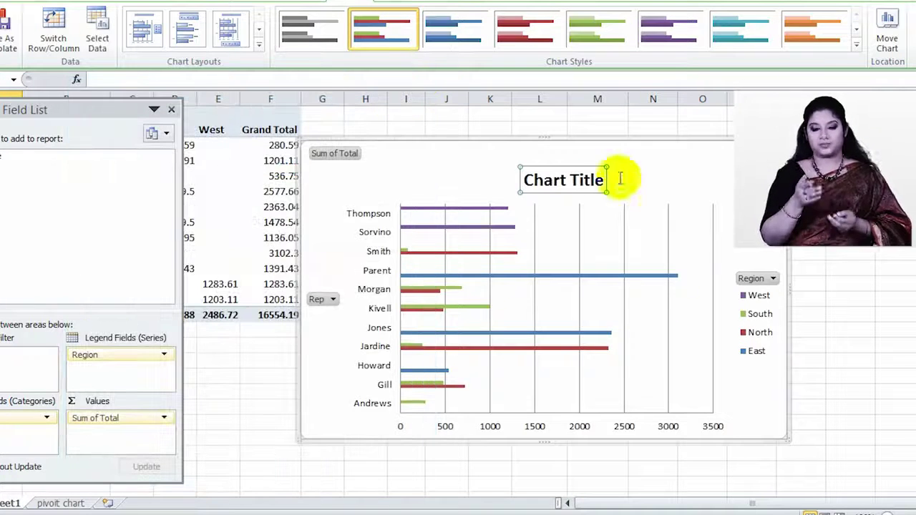
Keep the primary horizontal axis title at None, and display it with the Title Below Axis option.
left_click(397, 4)
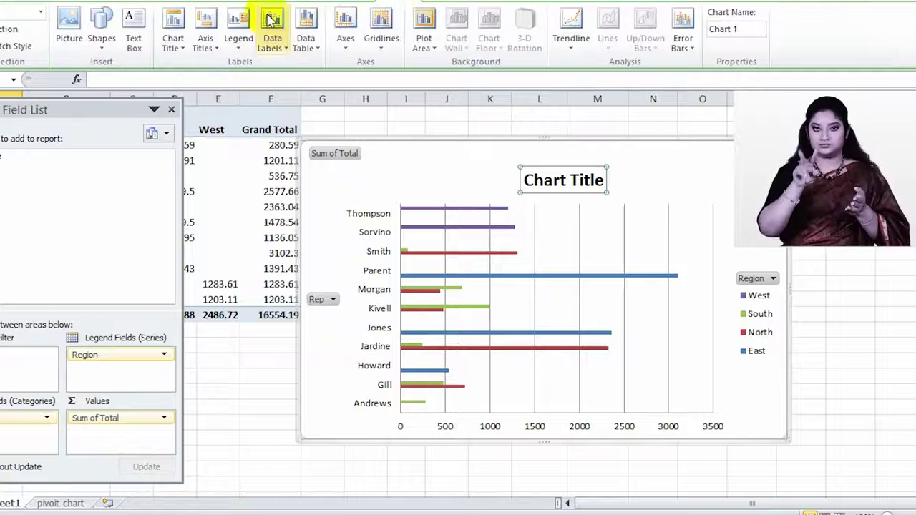
left_click(209, 49)
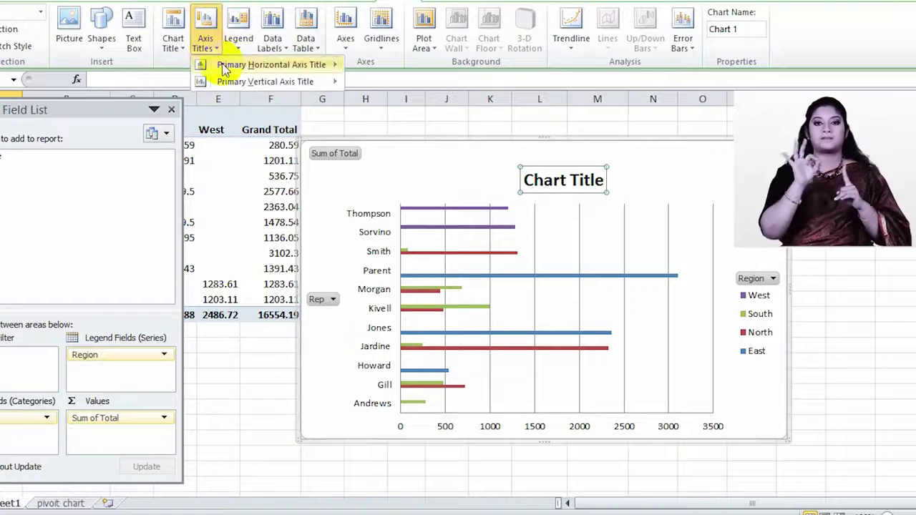
mouse_move(224, 67)
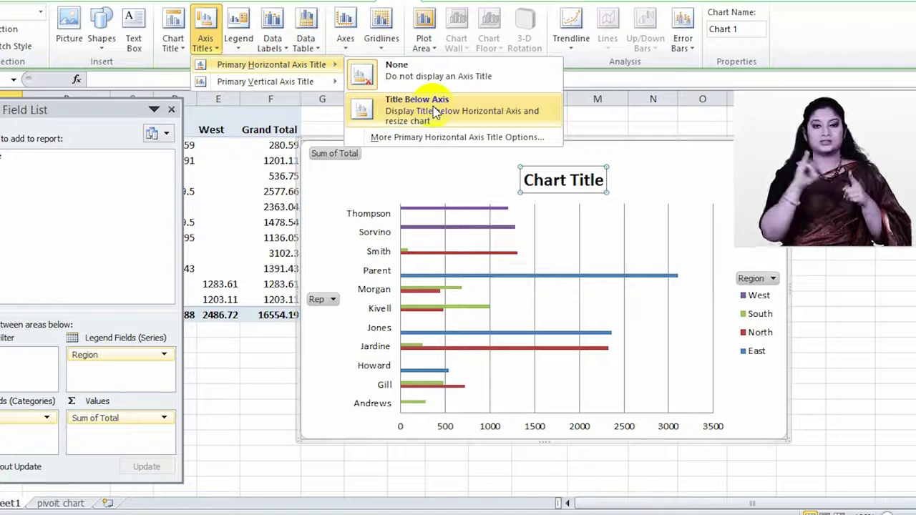
left_click(435, 74)
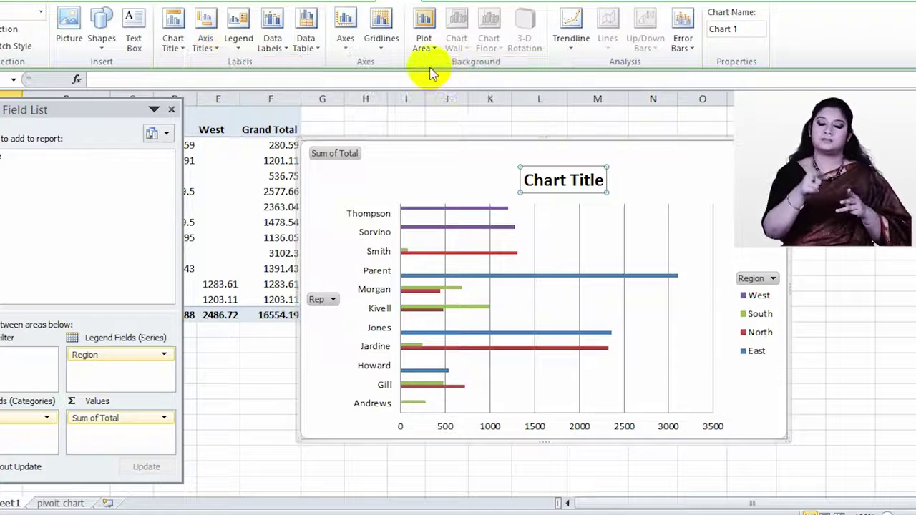
left_click(209, 45)
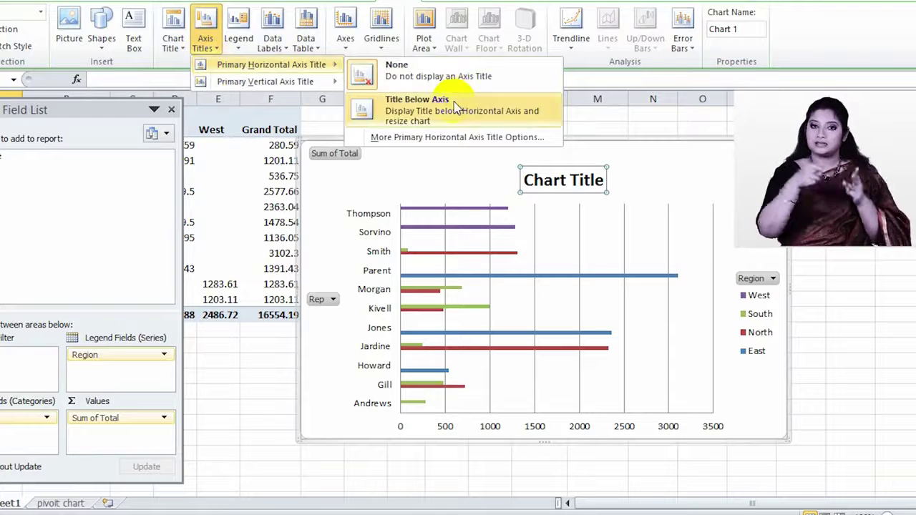
left_click(442, 77)
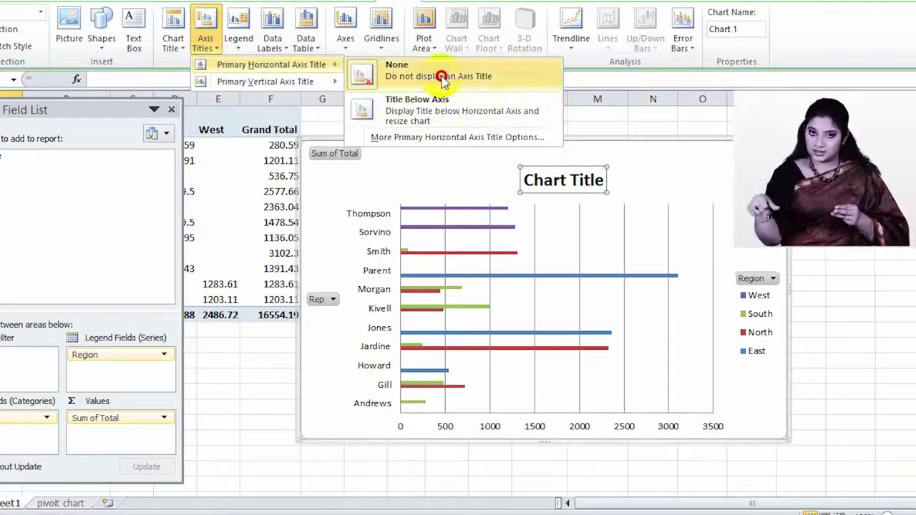
left_click(204, 41)
mouse_move(237, 66)
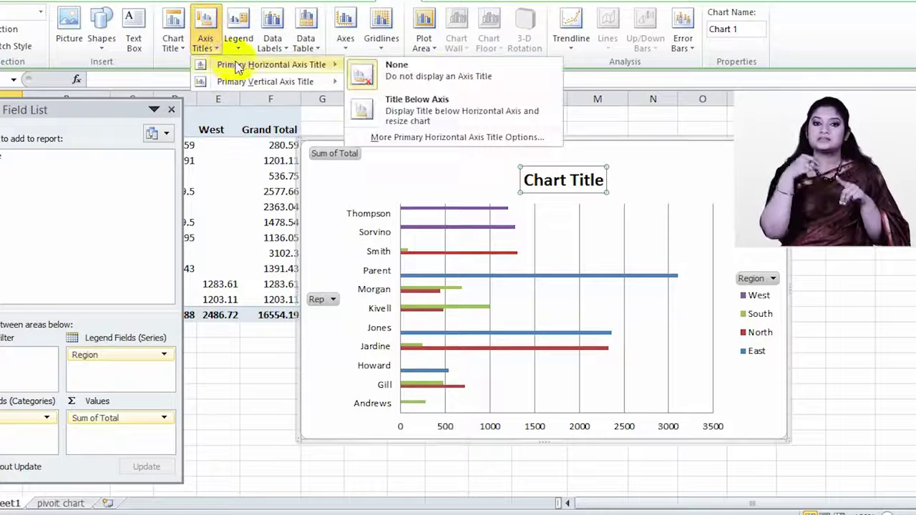
left_click(417, 116)
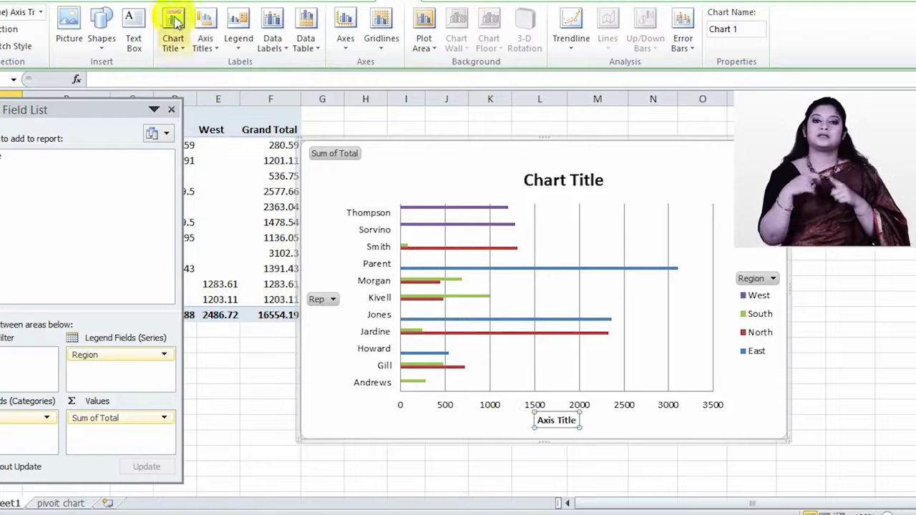
Add a primary vertical axis title with the Rotated Title option and select it on the chart.
left_click(206, 43)
mouse_move(236, 95)
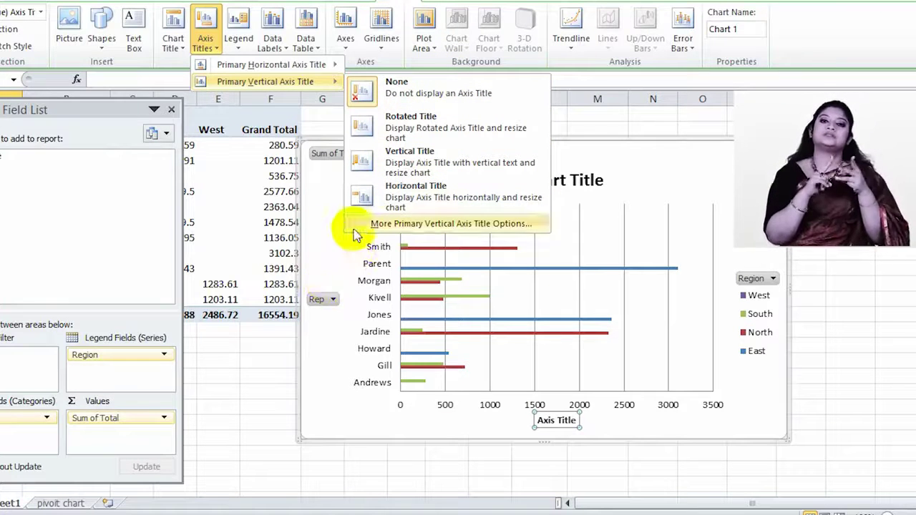
left_click(425, 137)
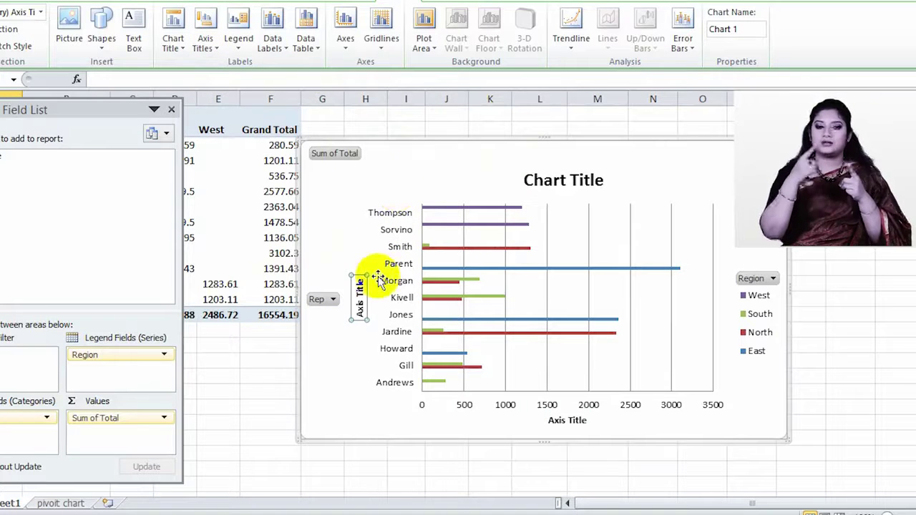
mouse_move(370, 271)
left_mouse_down()
mouse_move(380, 274)
mouse_move(374, 264)
mouse_move(360, 276)
left_mouse_up()
left_click(356, 284)
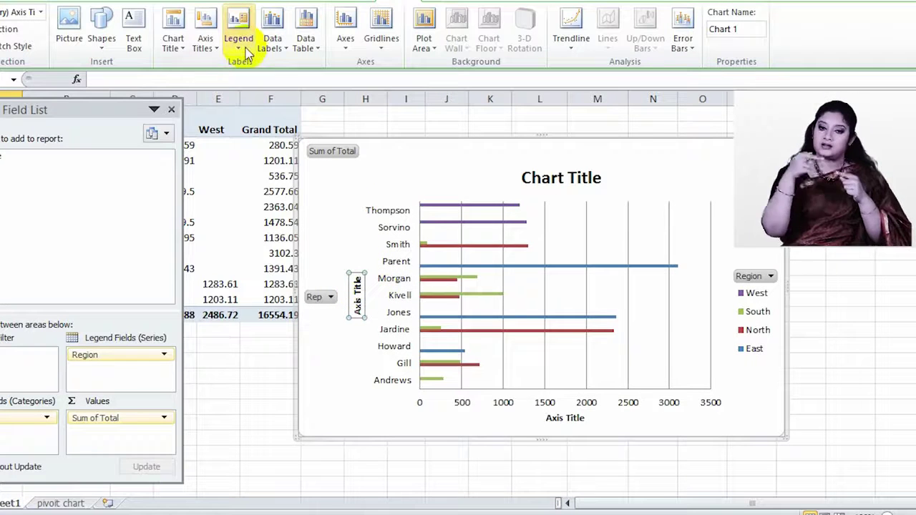
Try the Vertical Title and Horizontal Title options on the vertical axis title, and remove both axis titles.
left_click(213, 44)
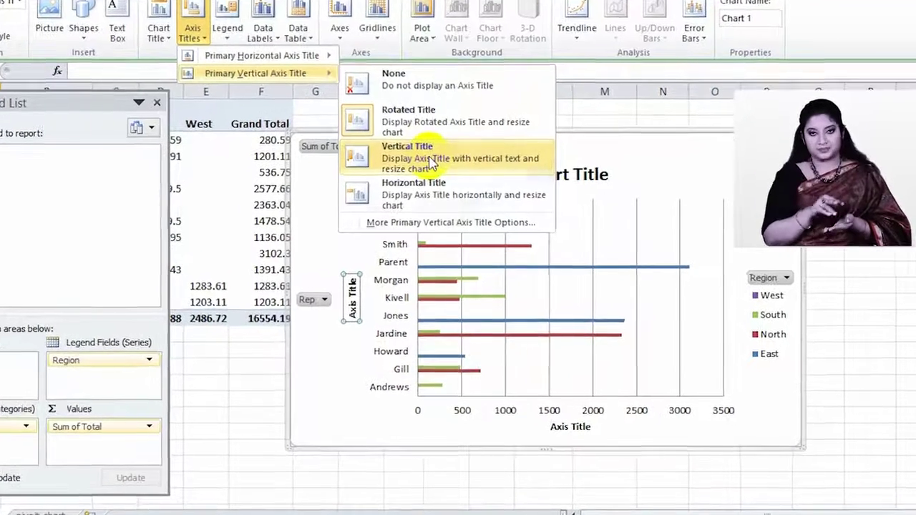
left_click(432, 163)
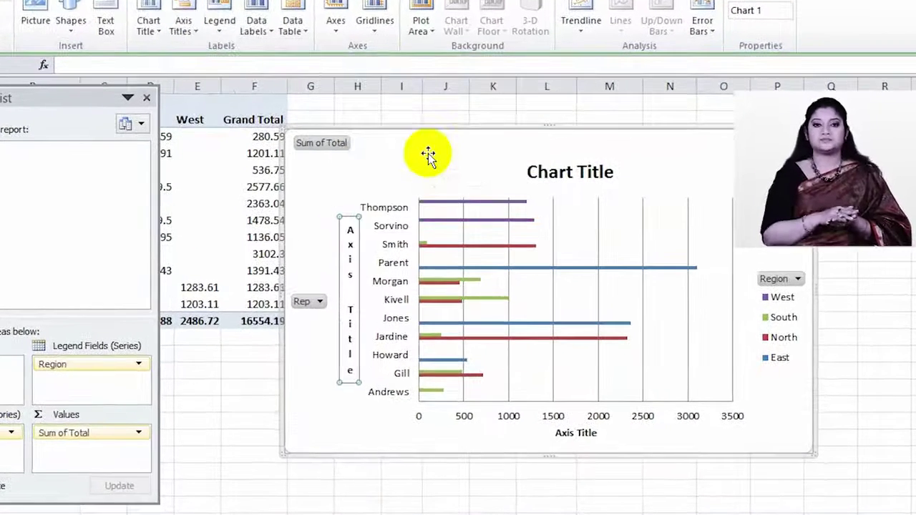
left_click(186, 31)
mouse_move(239, 68)
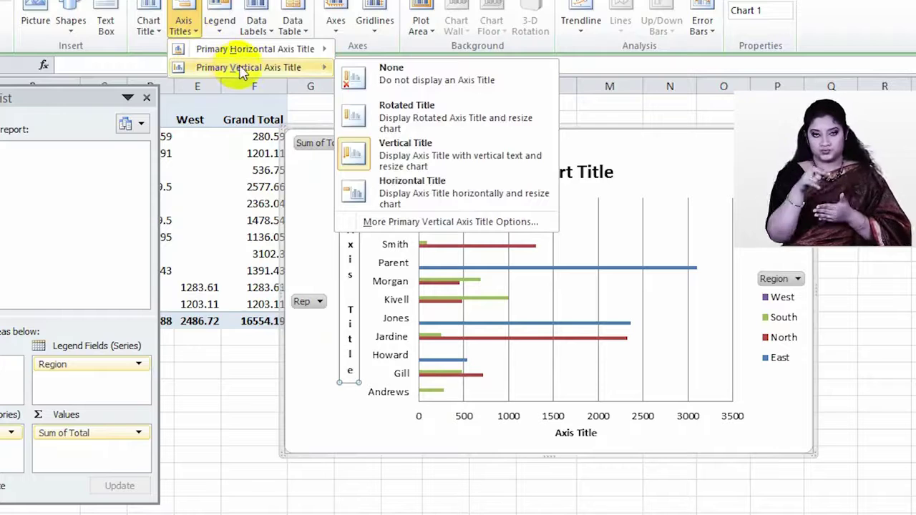
left_click(513, 190)
left_click(364, 301)
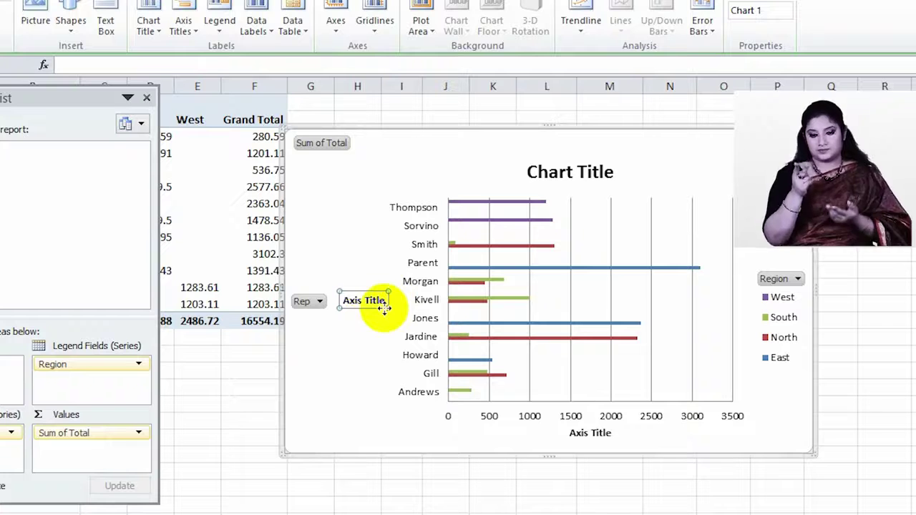
left_click(183, 30)
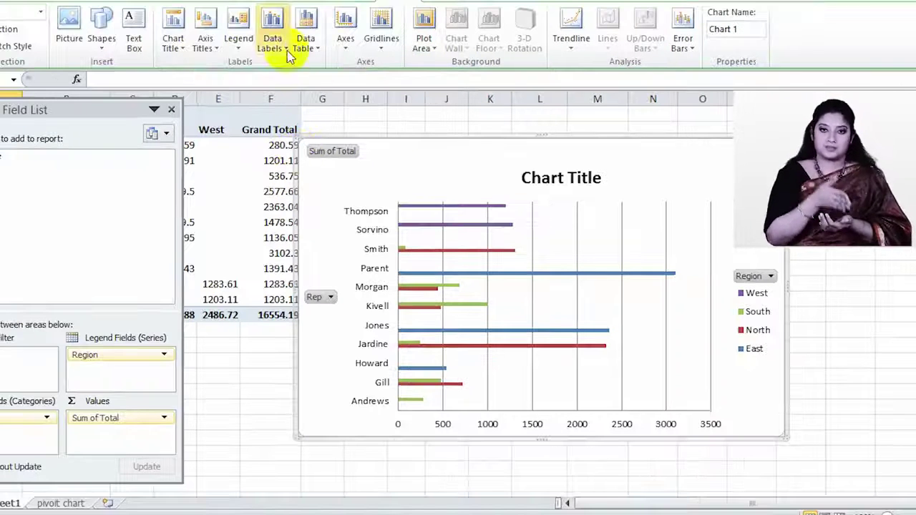
Show the chart legend at the bottom and return it to the right side.
left_click(251, 47)
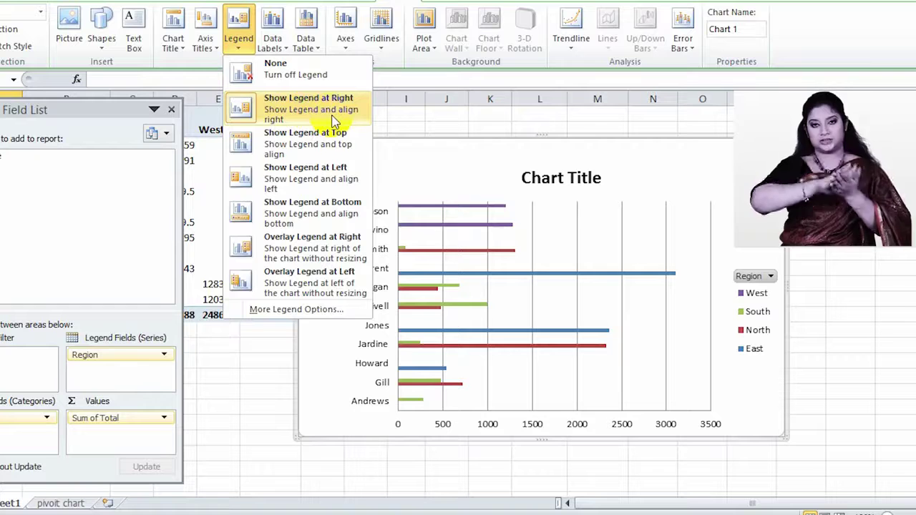
left_click(310, 214)
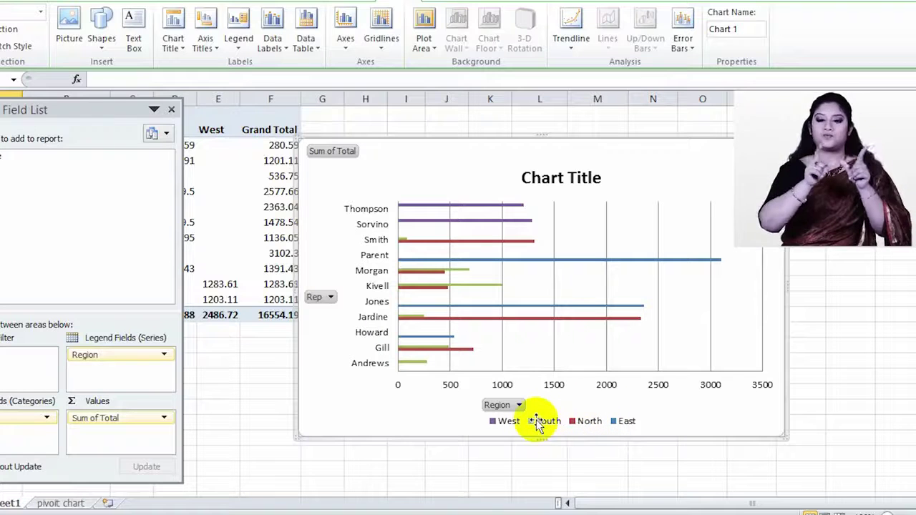
left_click(240, 56)
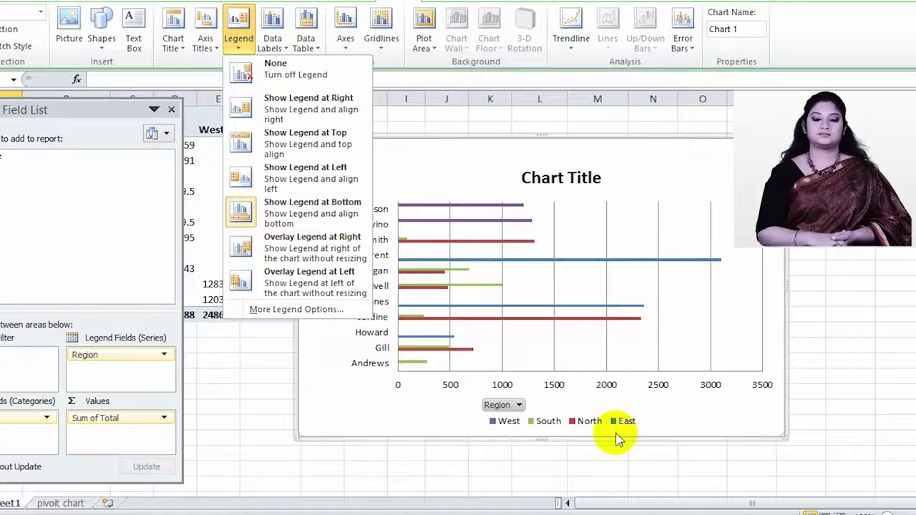
left_click(347, 114)
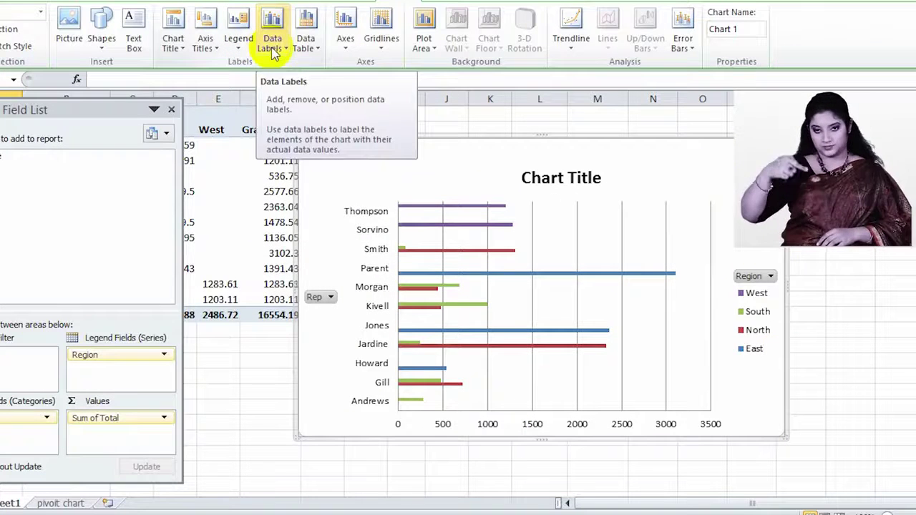
Review the data label positions, show the chart's data table without and with legend keys, and set it back to None.
left_click(271, 52)
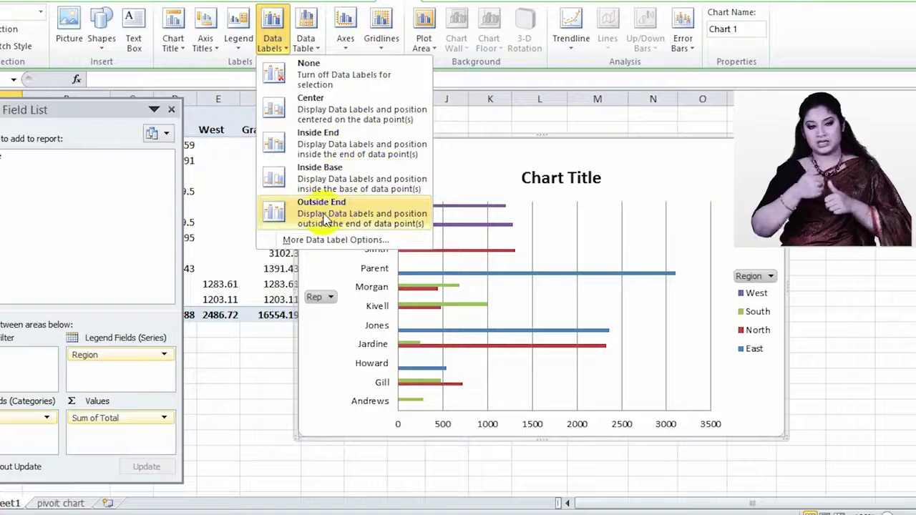
left_click(315, 51)
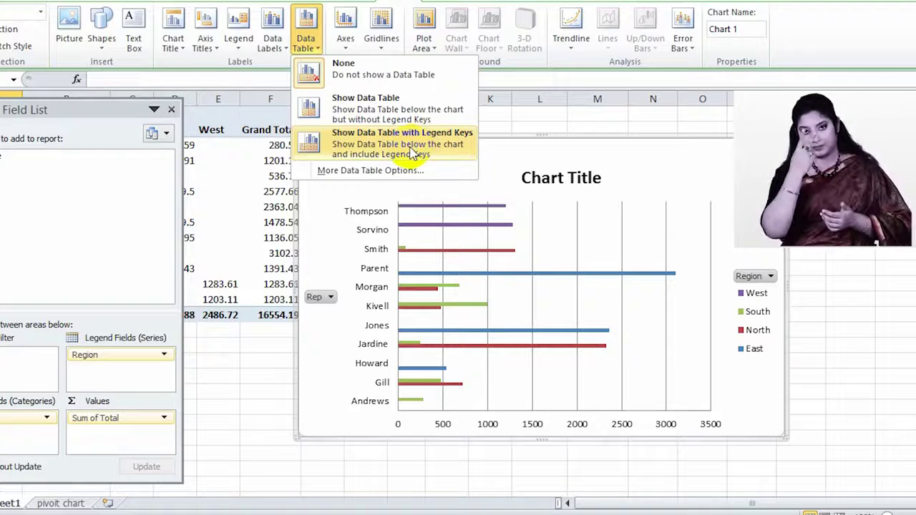
left_click(363, 118)
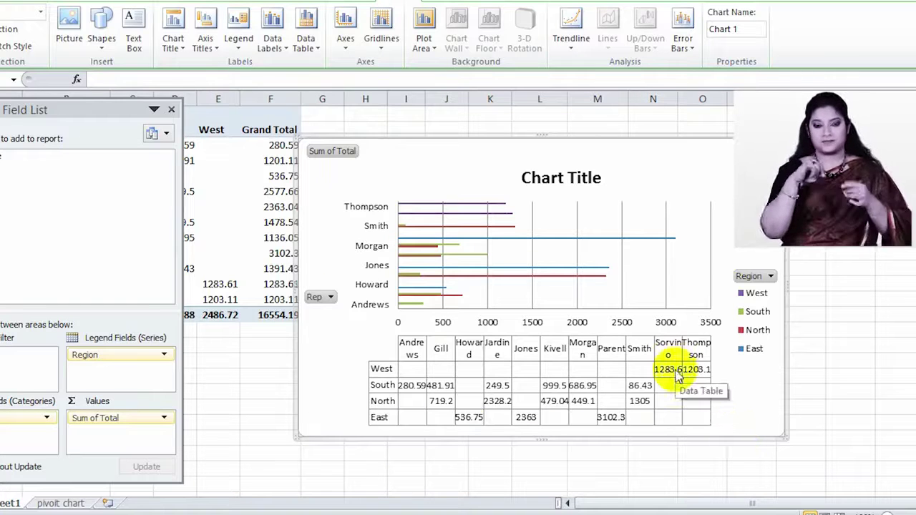
left_click(305, 37)
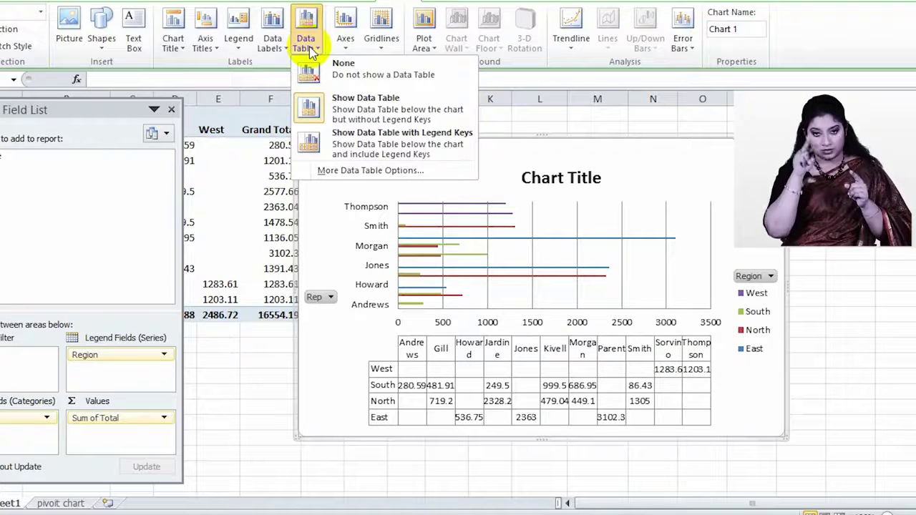
left_click(355, 151)
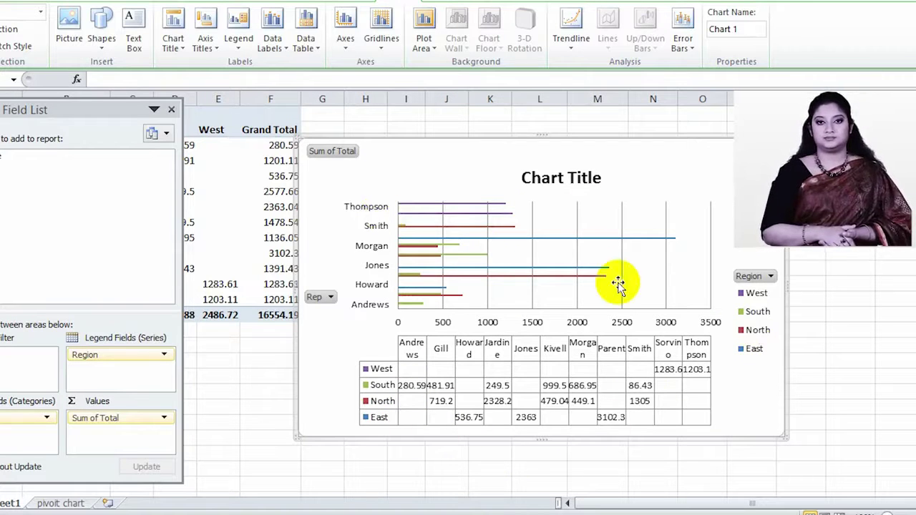
left_click(319, 50)
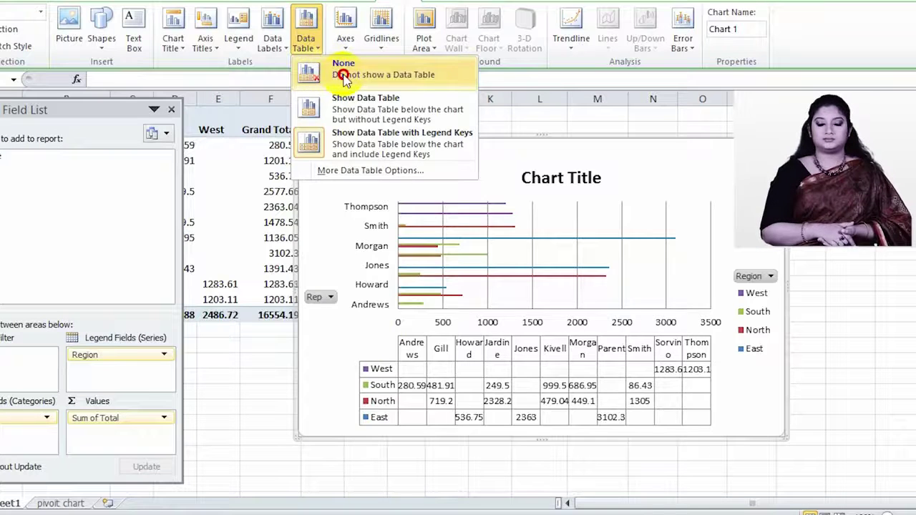
left_click(343, 76)
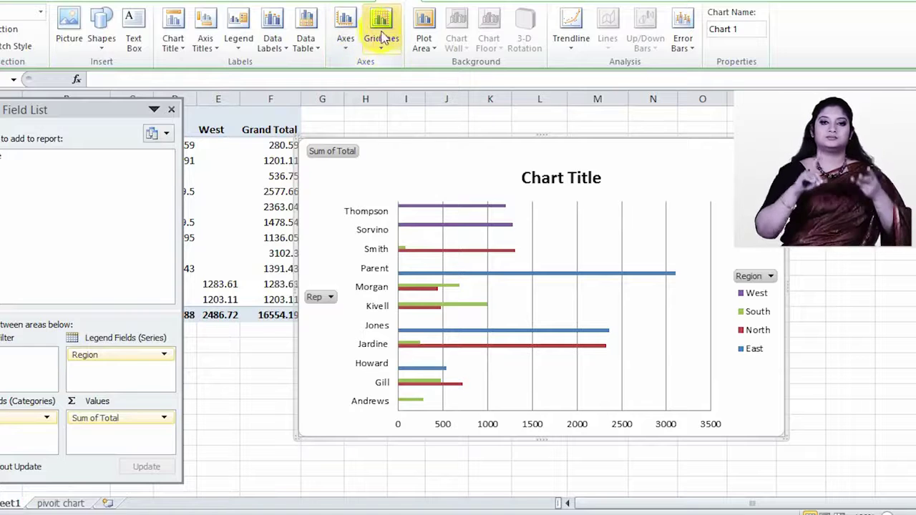
Review the display options for the primary horizontal and primary vertical axes.
left_click(347, 49)
mouse_move(357, 66)
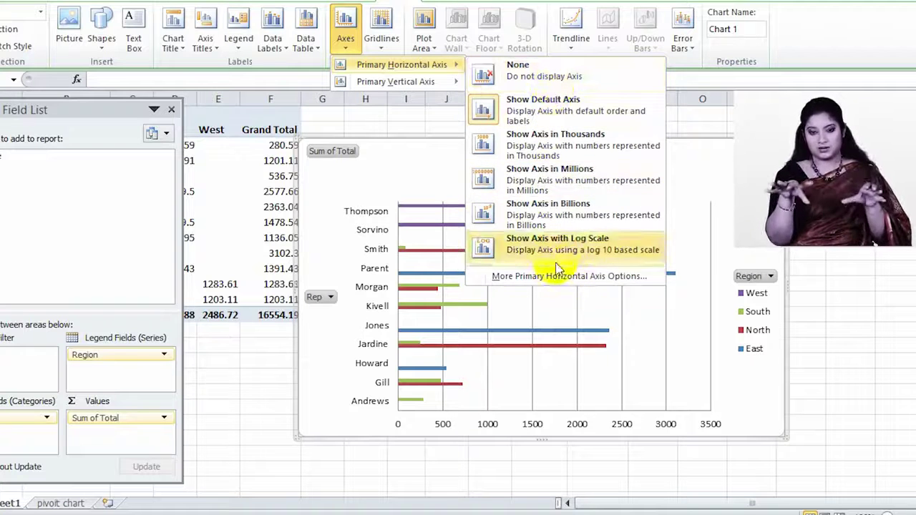
mouse_move(429, 83)
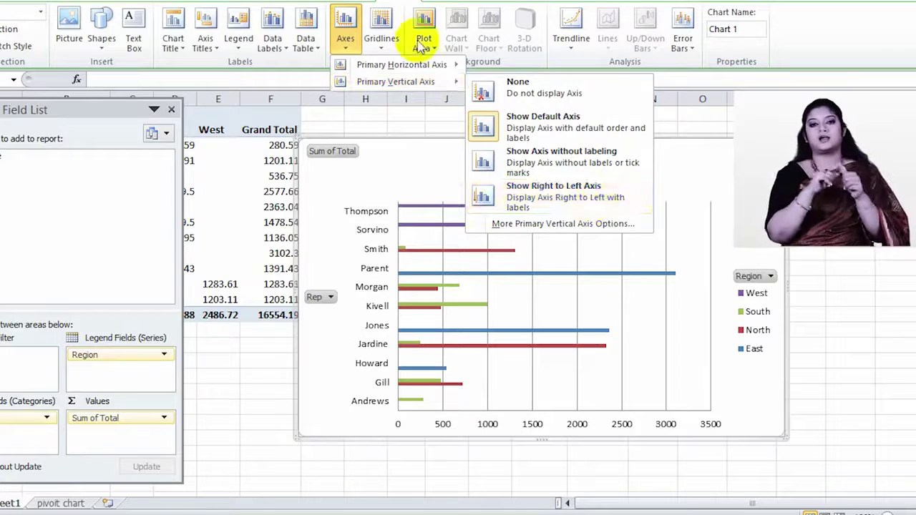
left_click(452, 2)
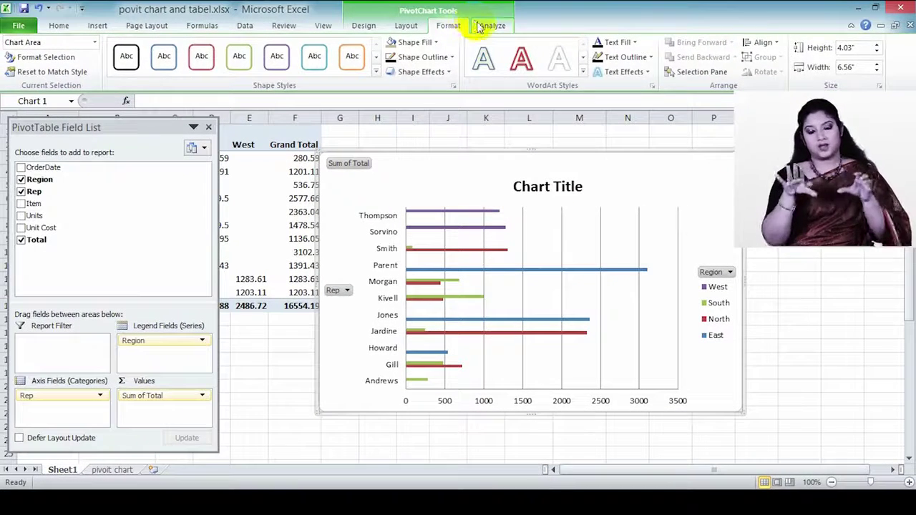
left_click(499, 1)
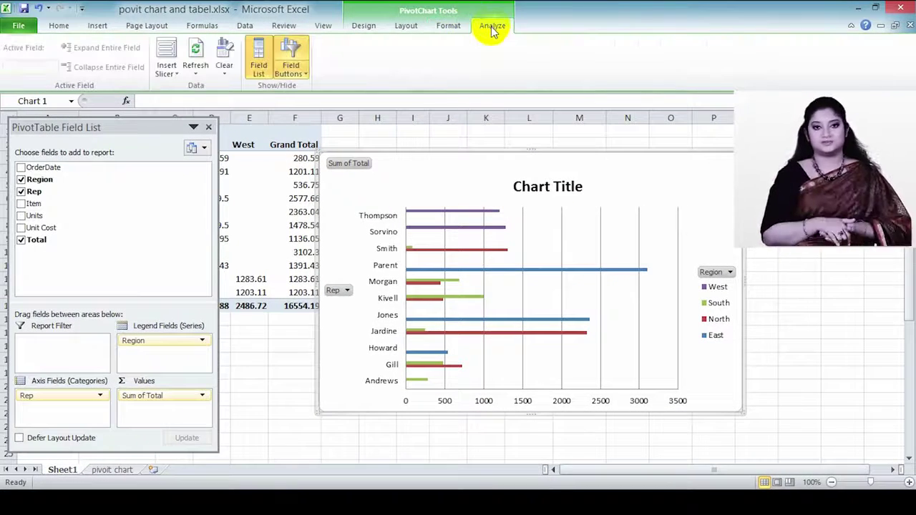
left_click(448, 26)
left_click(363, 26)
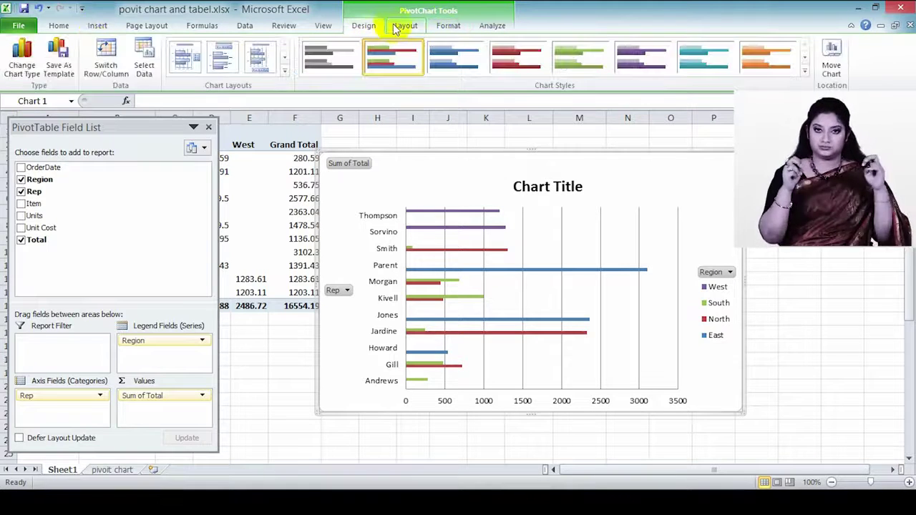
Try to place a text box on the chart, and move the plot area up so it overlaps the chart title.
left_click(406, 28)
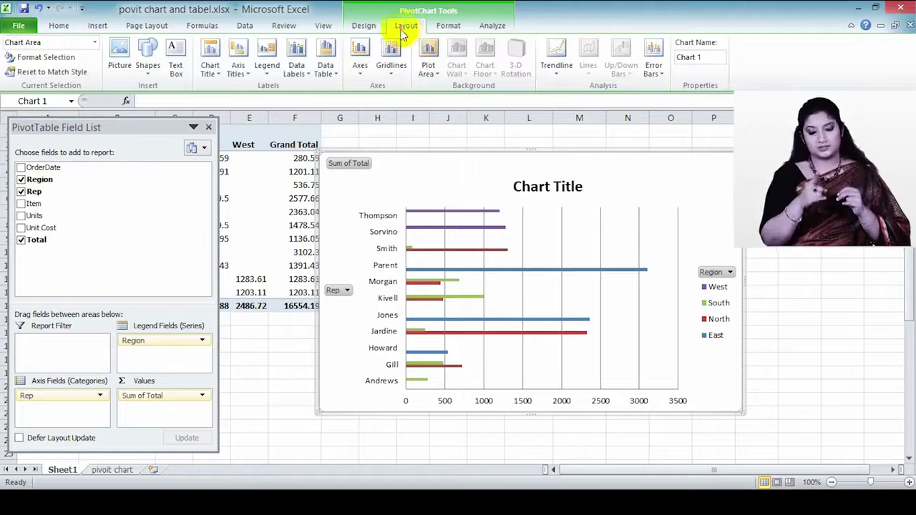
left_click(179, 64)
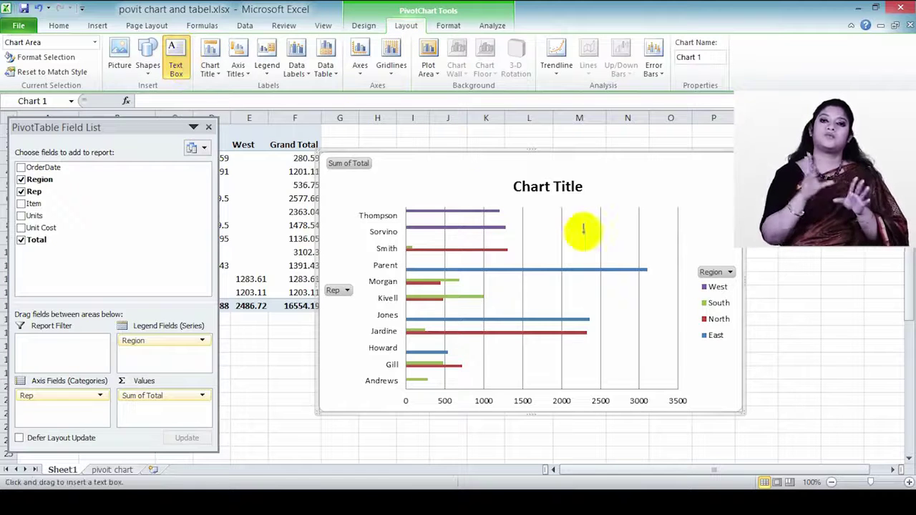
left_click(627, 230)
left_click_drag(659, 243, 658, 212)
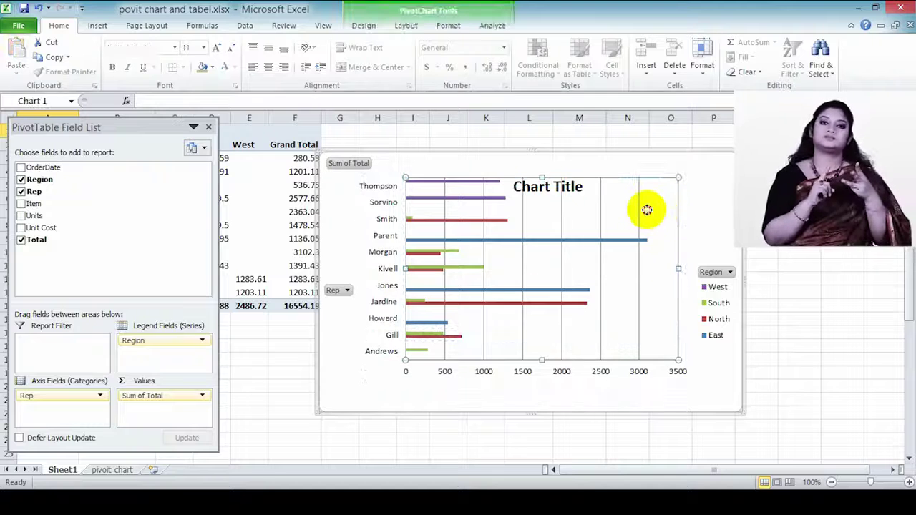
Insert a text box over the right edge of the plot area and enter the text "pivotchart".
left_click(448, 26)
left_click(406, 27)
left_click(173, 49)
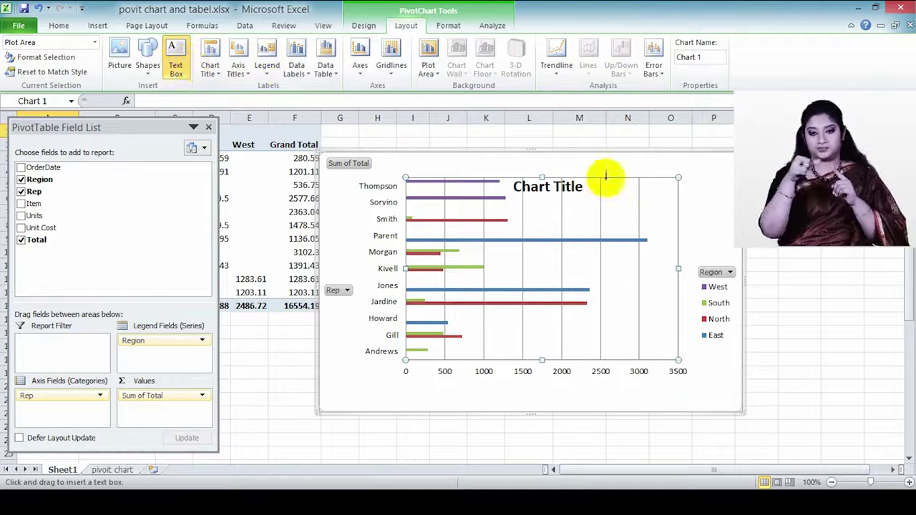
left_click(648, 203)
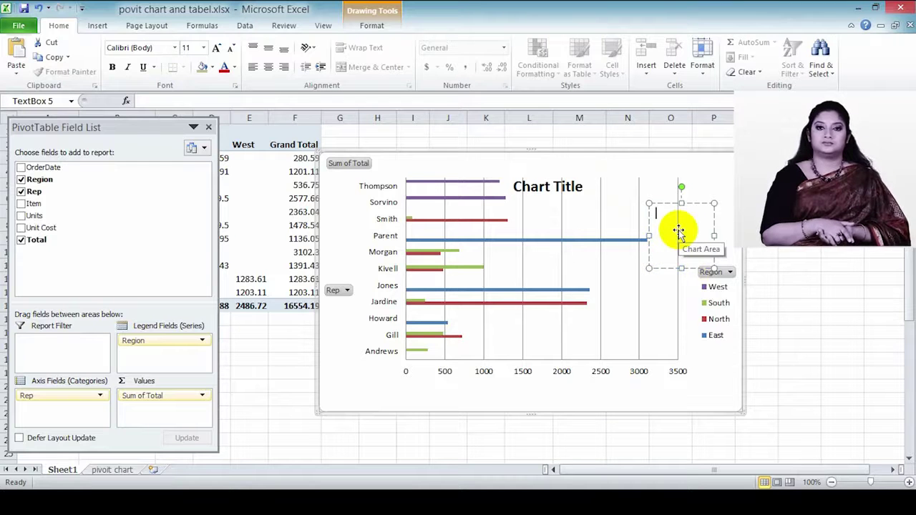
type("te")
key("BackSpace")
key("BackSpace")
type("pivot")
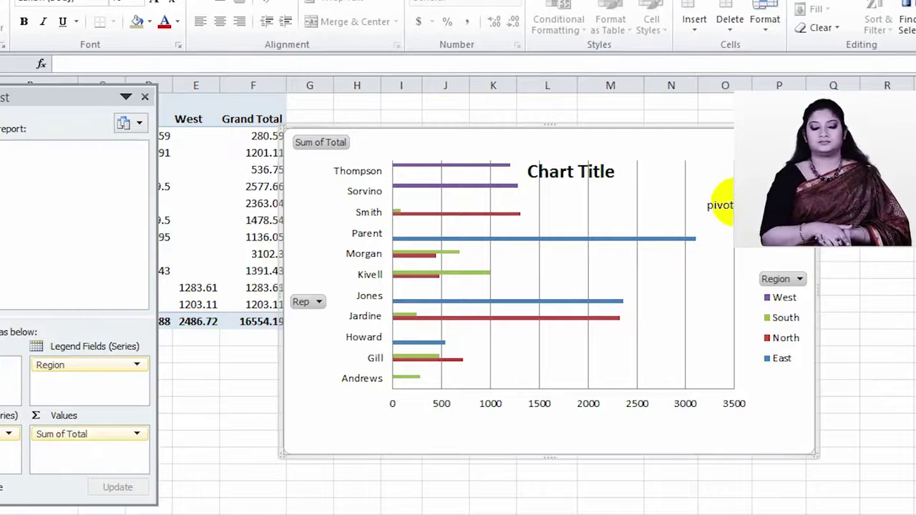
left_click(719, 205)
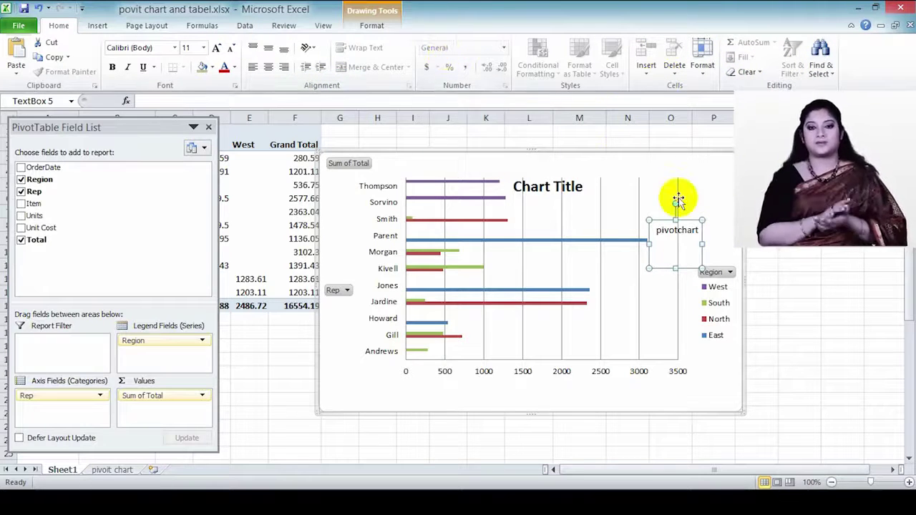
left_click(701, 194)
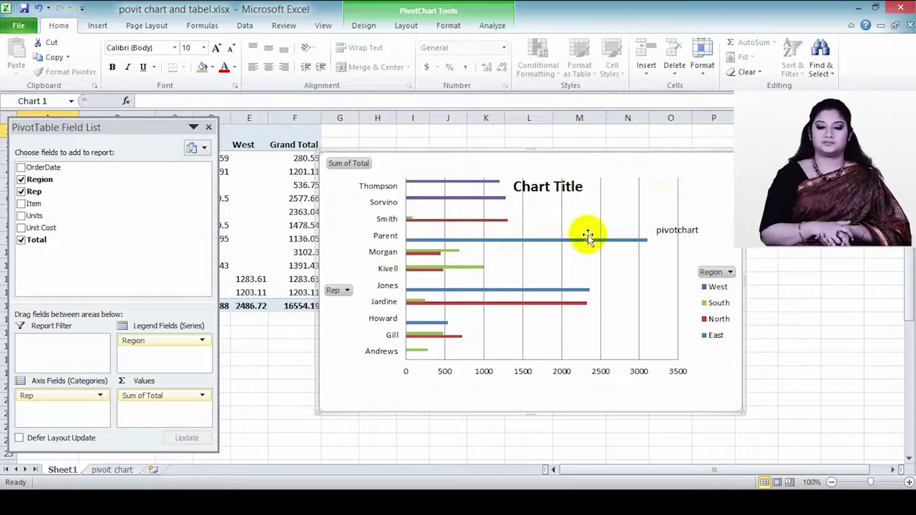
Hide the PivotTable Field List and show it again, and review the display options for the chart's field buttons.
left_click(492, 28)
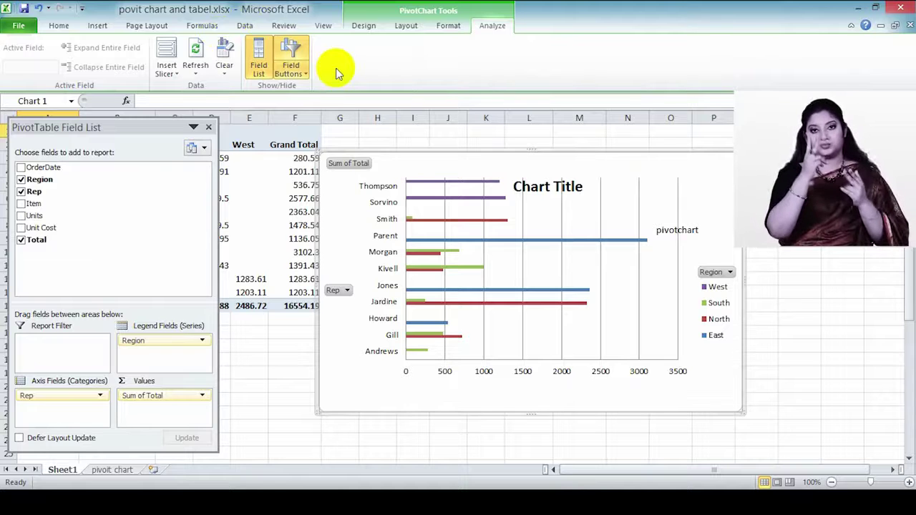
left_click(258, 76)
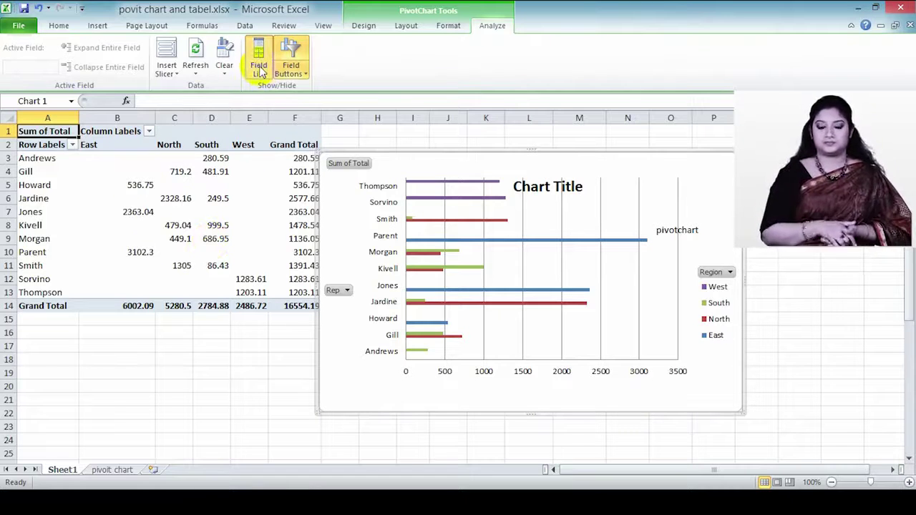
left_click(258, 66)
left_click(303, 74)
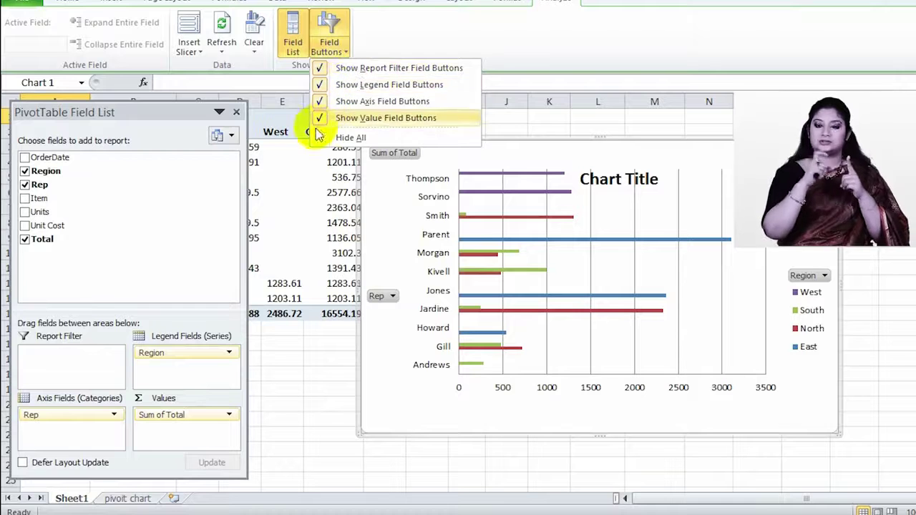
left_click(333, 51)
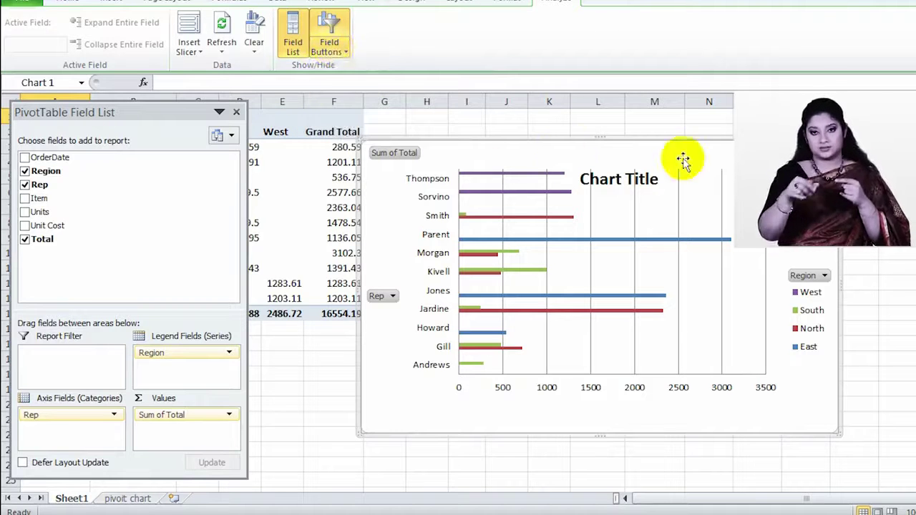
Move the text box to the chart's upper-right corner, and clear the PivotTable Field List off the pivot table.
left_click(774, 247)
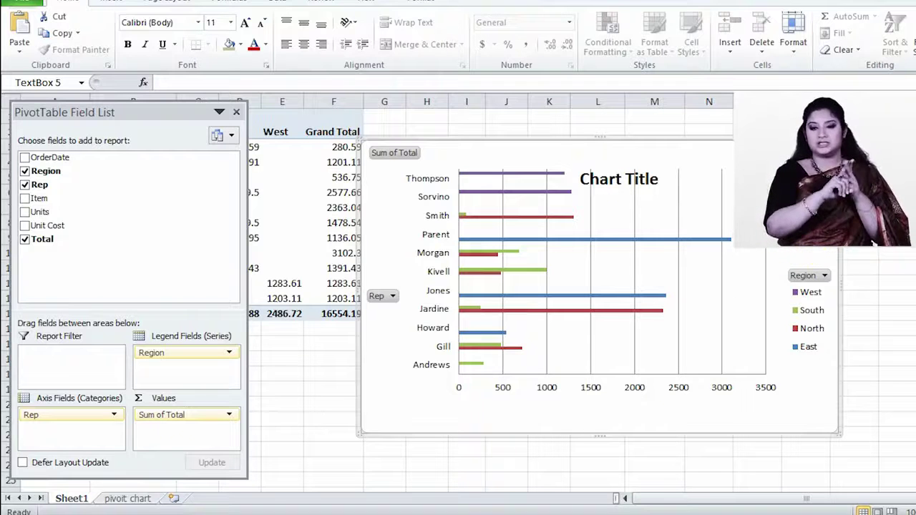
left_click(799, 257)
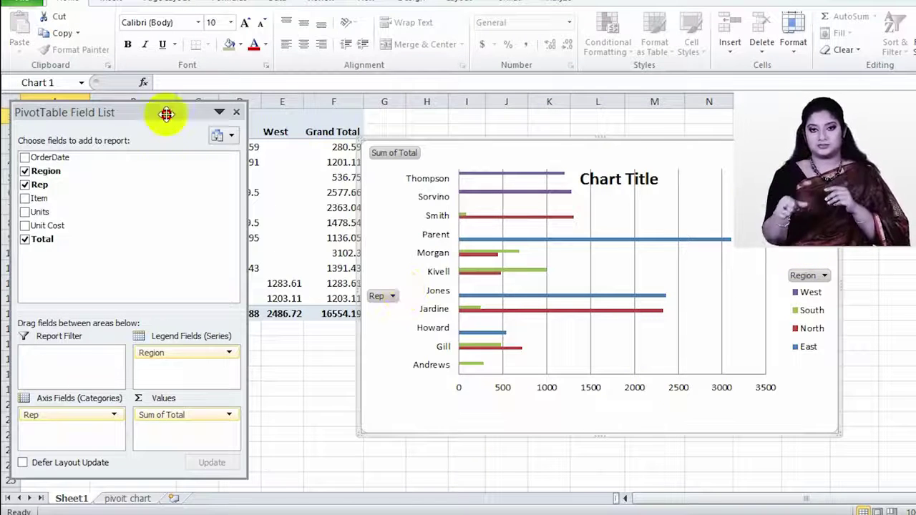
left_click_drag(167, 114, 414, 126)
left_click(402, 126)
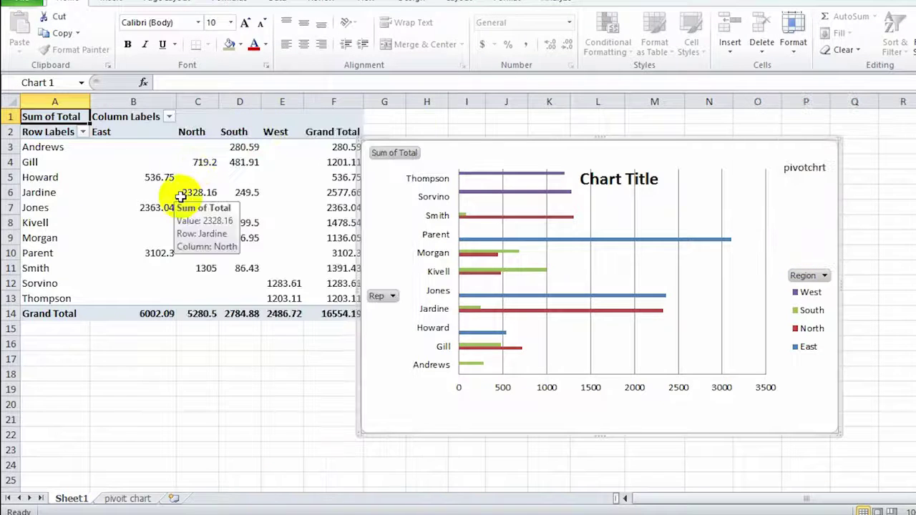
Drill down into the North totals in C6 and C8 on new sheets, checking the source data in between, and return to Sheet1.
left_click(195, 192)
double_click(194, 191)
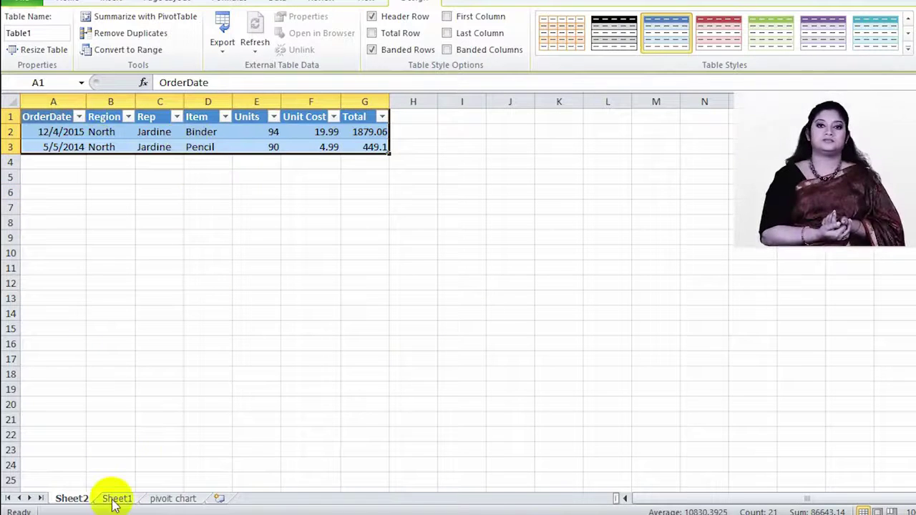
left_click(178, 498)
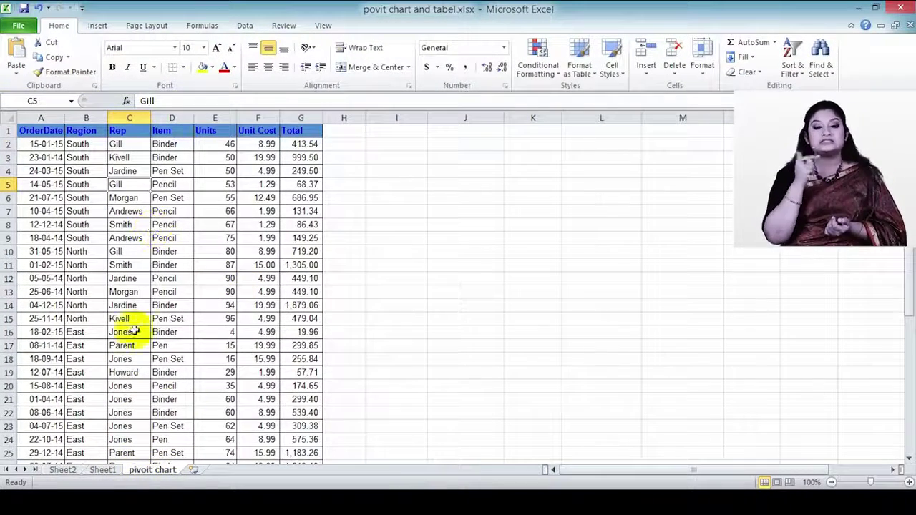
left_click(100, 469)
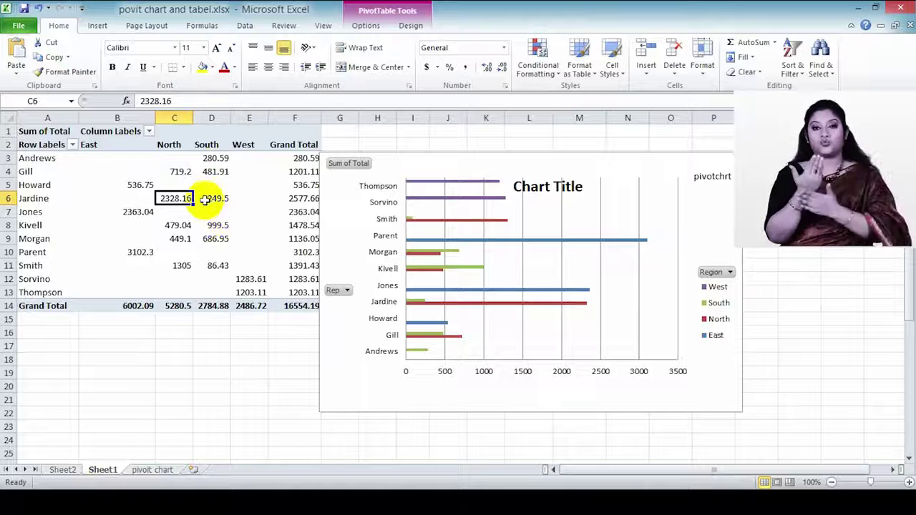
double_click(178, 225)
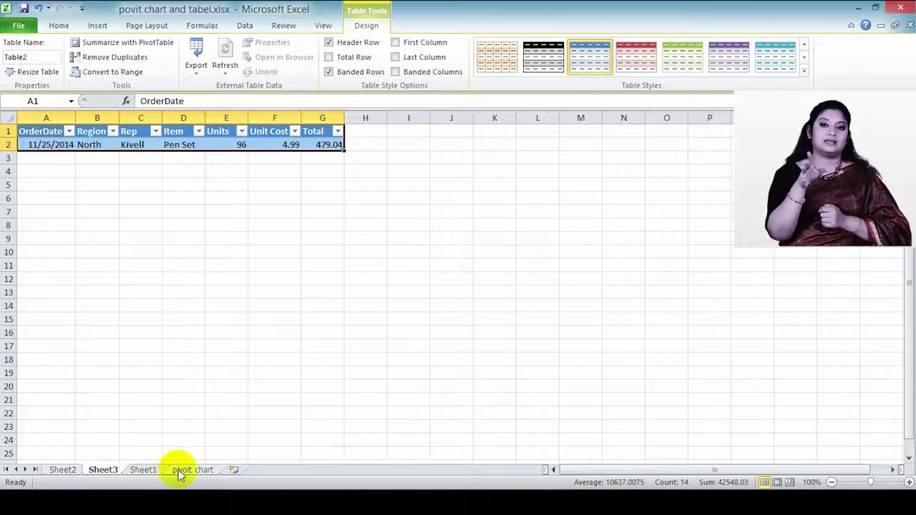
left_click(141, 470)
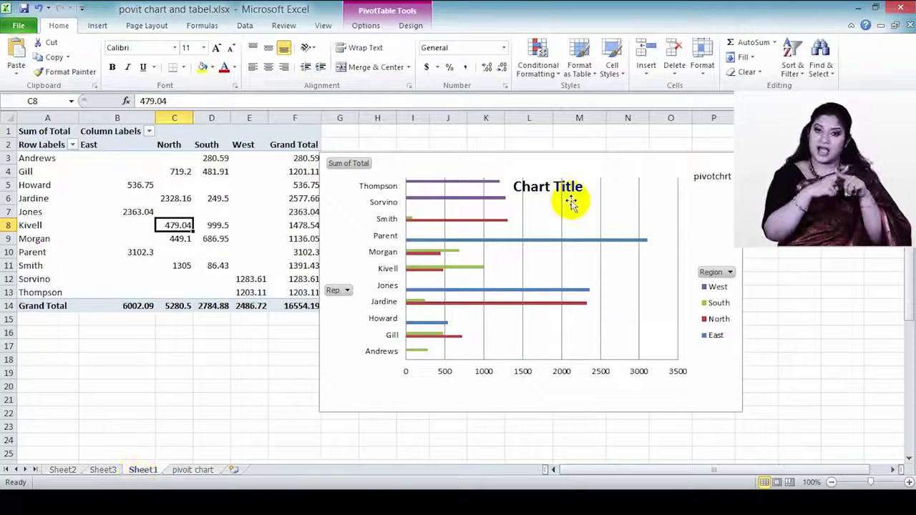